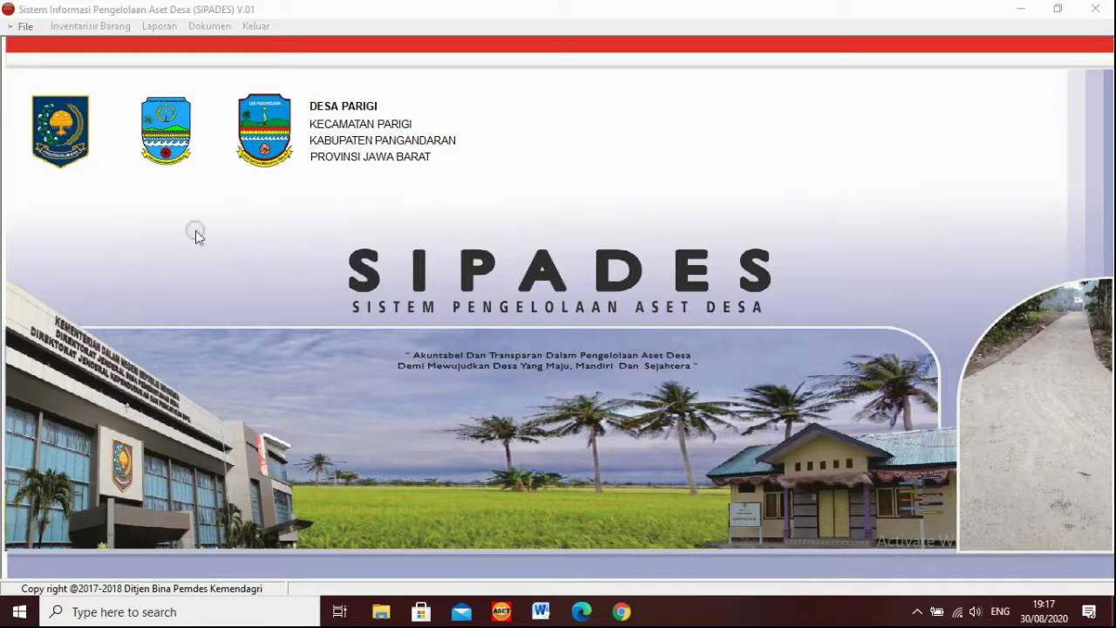
- Open the village asset usage (Penggunaan) form under Pengelolaan Barang
{"action": "left_click", "coordinate": [221, 8]}
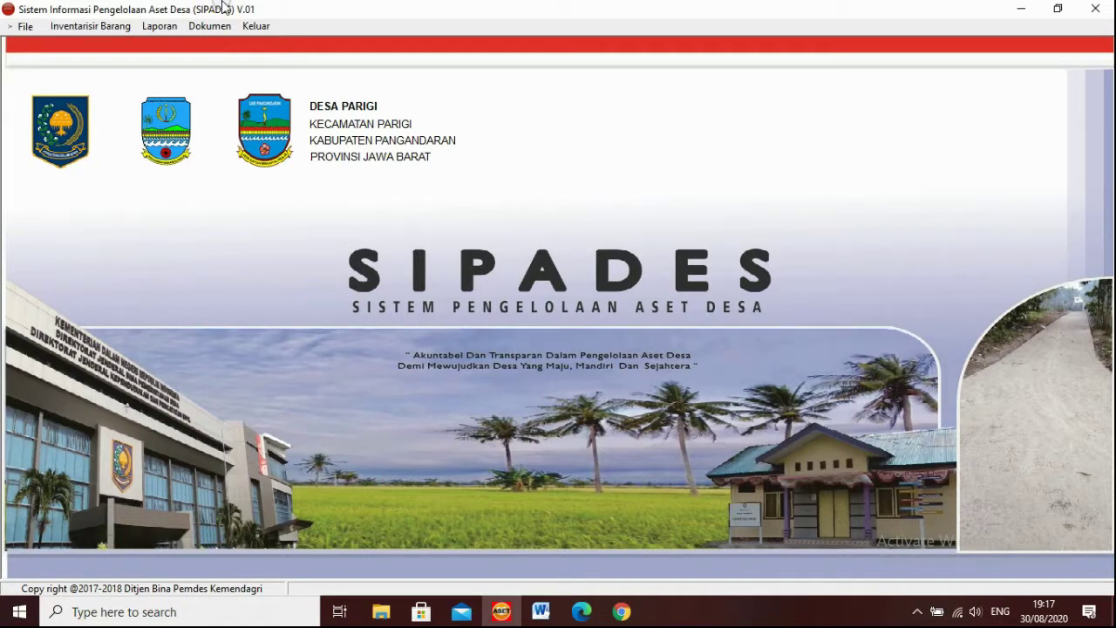
{"action": "left_click", "coordinate": [91, 27]}
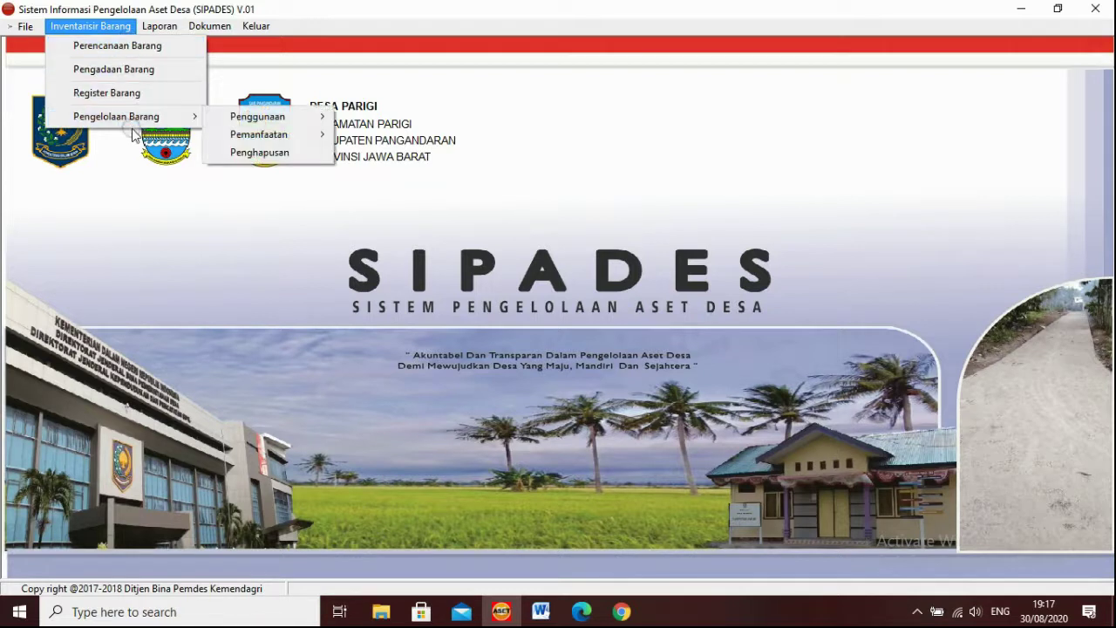
{"action": "mouse_move", "coordinate": [129, 127]}
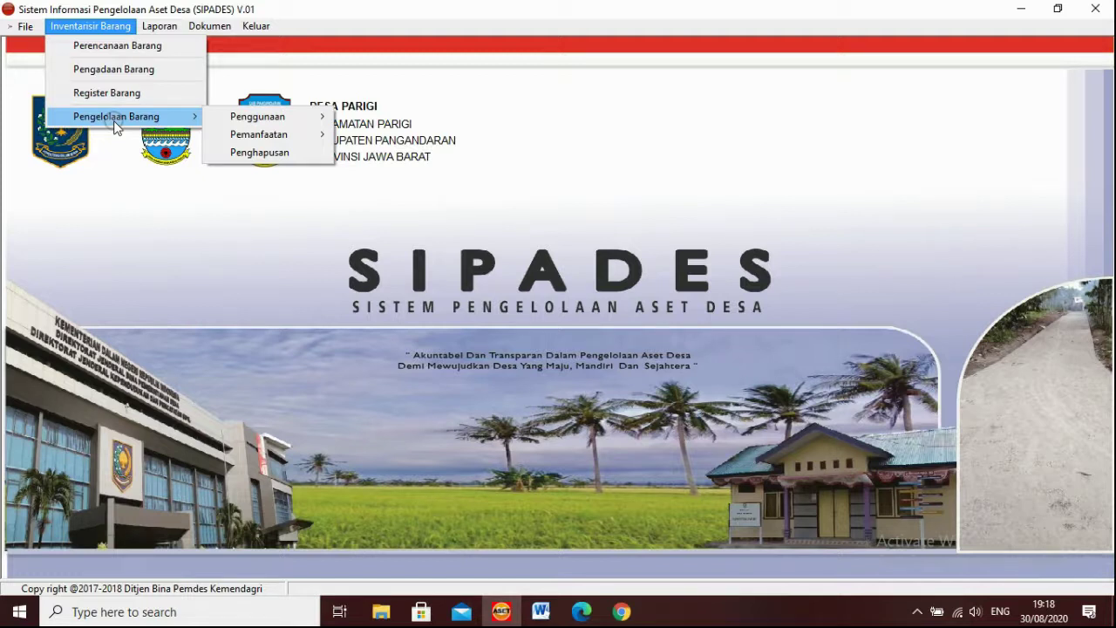
{"action": "left_click", "coordinate": [85, 28]}
{"action": "left_click", "coordinate": [82, 25]}
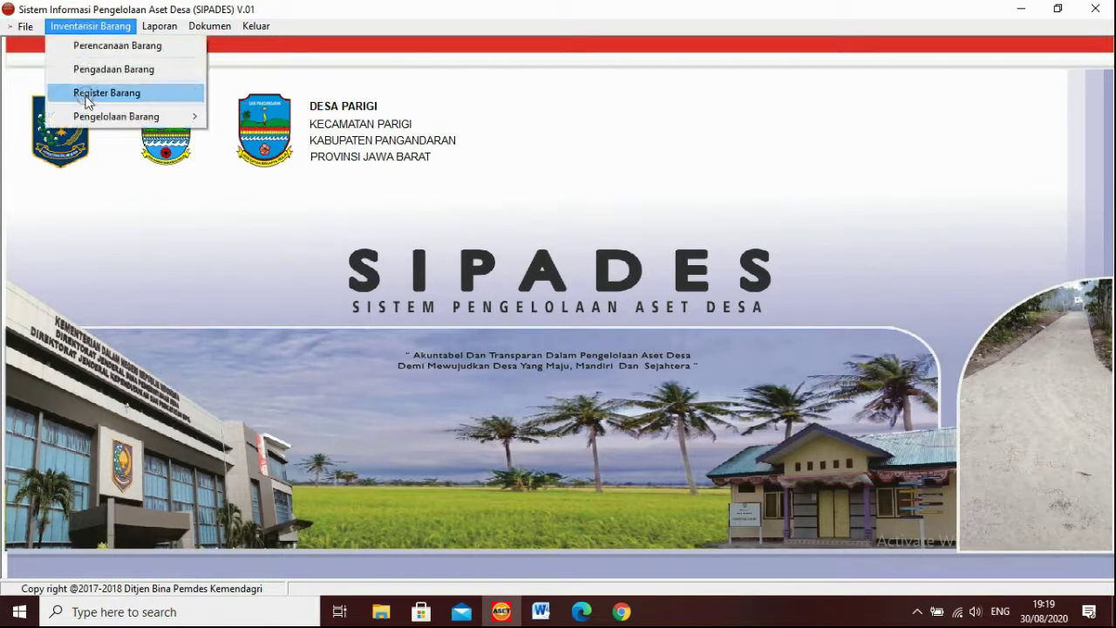
{"action": "mouse_move", "coordinate": [86, 124]}
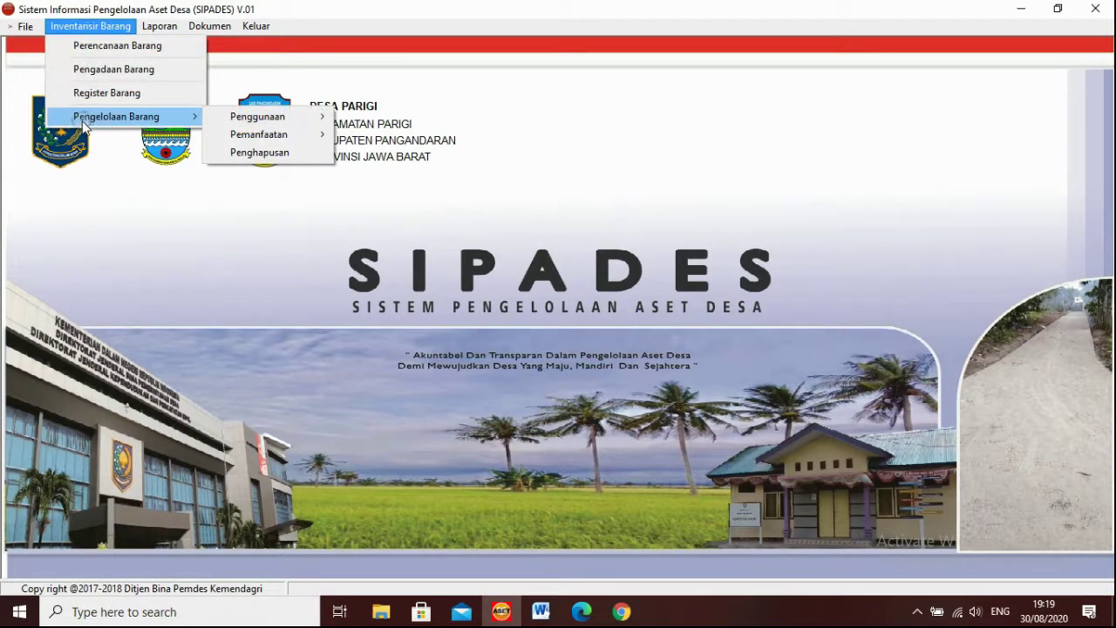
{"action": "mouse_move", "coordinate": [314, 117]}
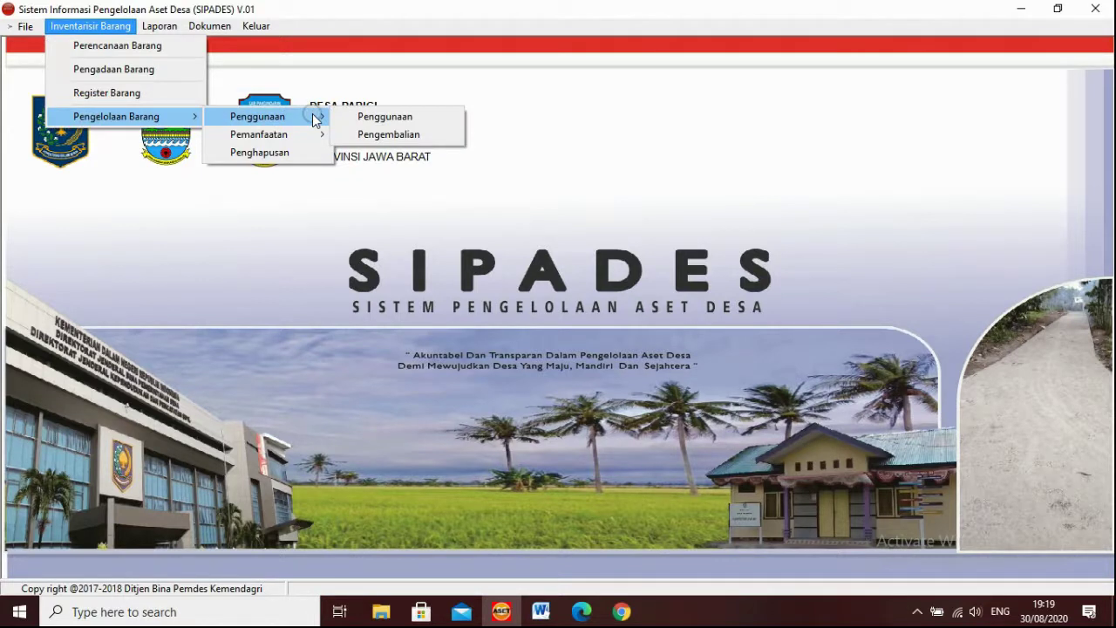
{"action": "left_click", "coordinate": [392, 117]}
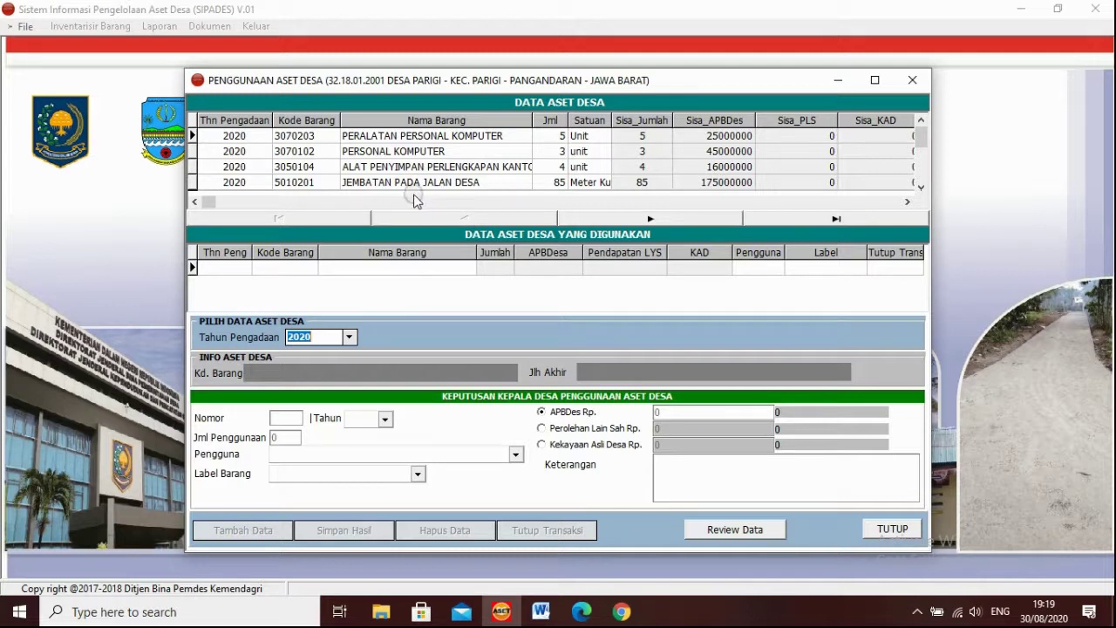
- Select the PERSONAL KOMPUTER asset and examine the details of its existing usage record
{"action": "left_click", "coordinate": [504, 150]}
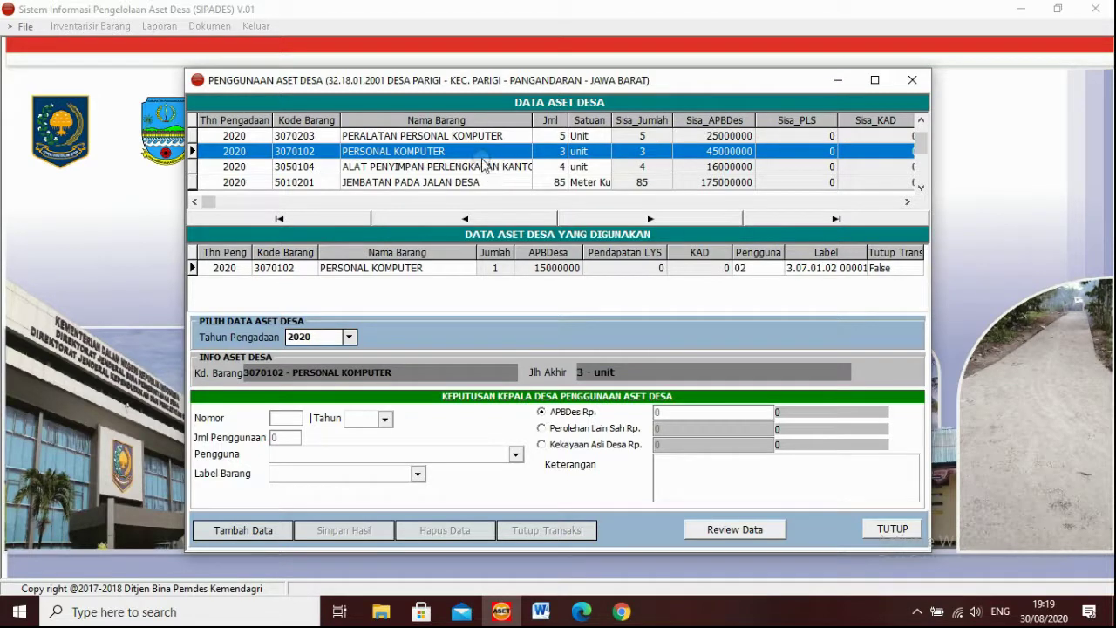
{"action": "left_click", "coordinate": [478, 158]}
{"action": "left_click", "coordinate": [439, 269]}
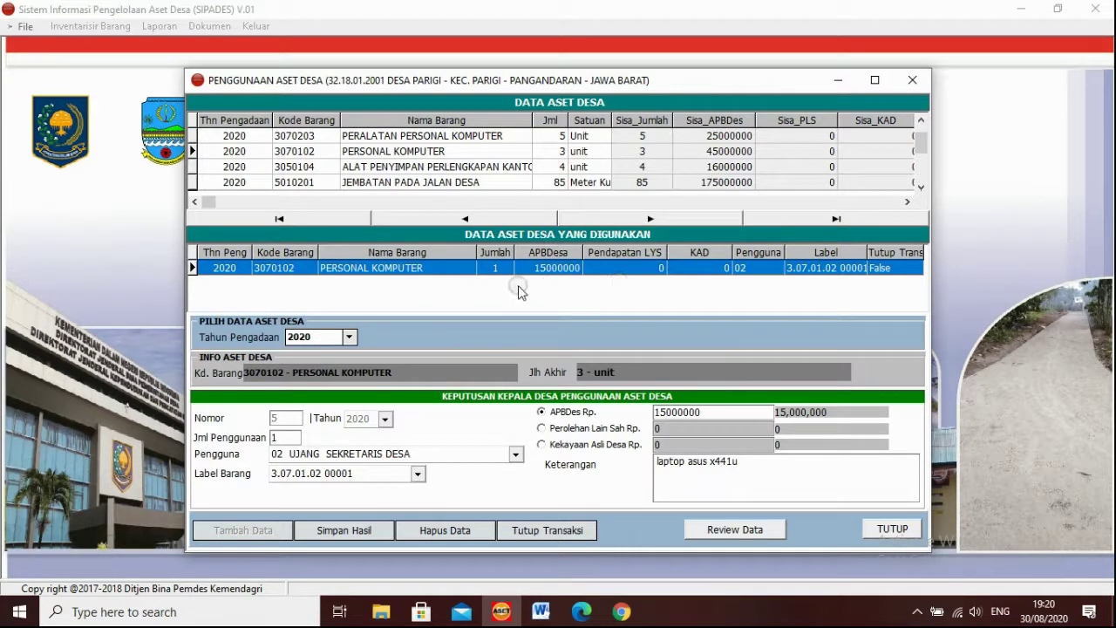
- Add a new usage record for the PERSONAL KOMPUTER asset with Nomor 5, Tahun 2020 and Jml Penggunaan 1
{"action": "left_click", "coordinate": [443, 152]}
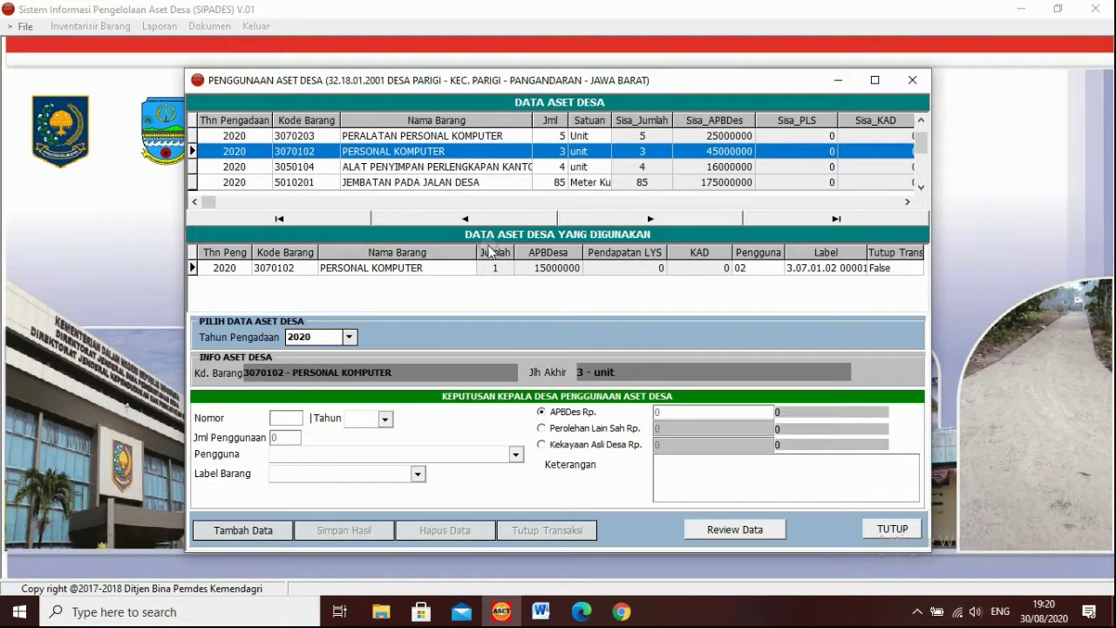
{"action": "left_click", "coordinate": [246, 532]}
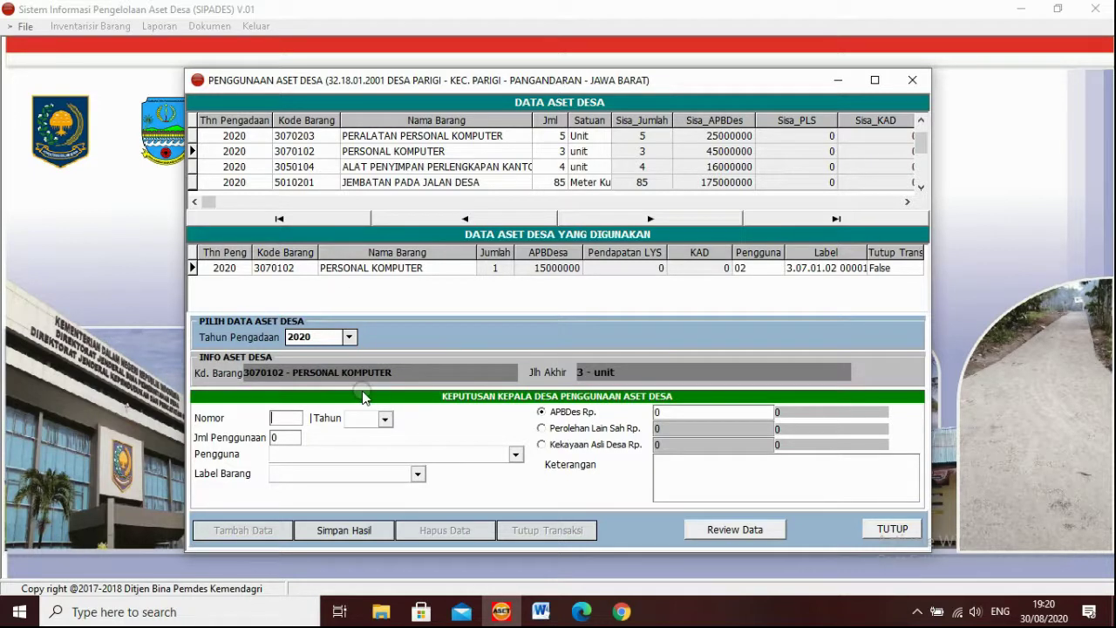
{"action": "type", "text": "5"}
{"action": "key", "text": "Tab"}
{"action": "type", "text": "2020"}
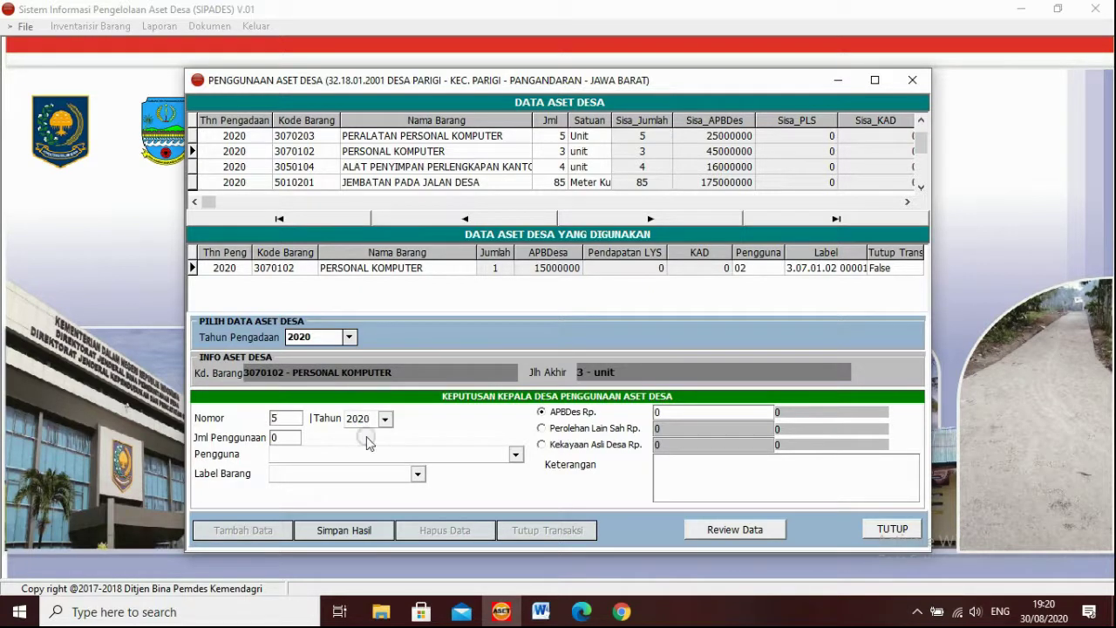
{"action": "left_click", "coordinate": [384, 422]}
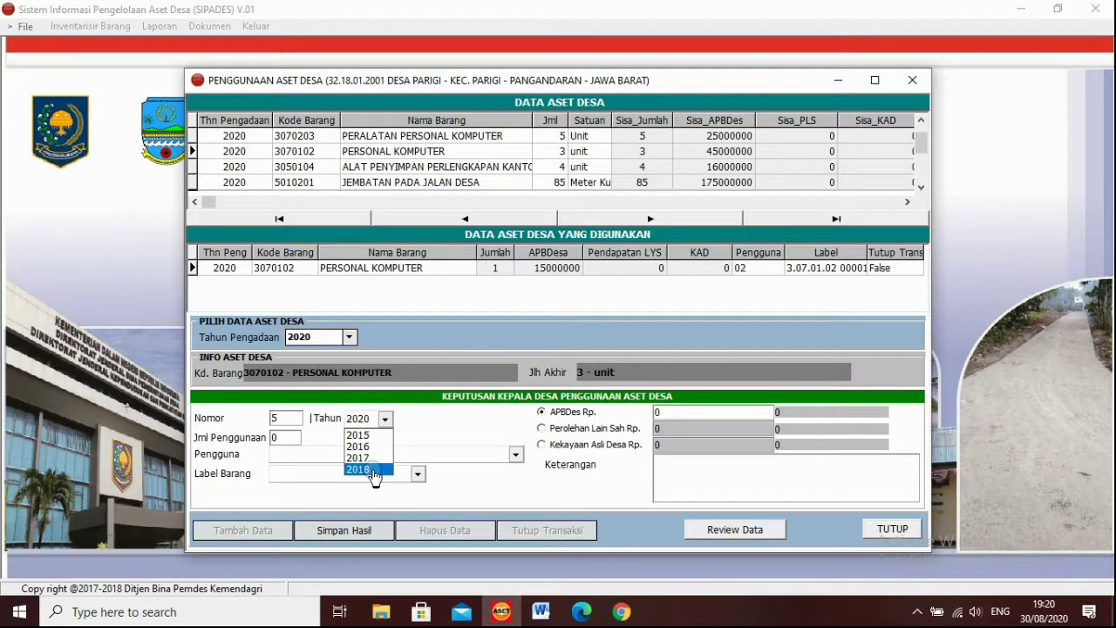
{"action": "left_click", "coordinate": [429, 460]}
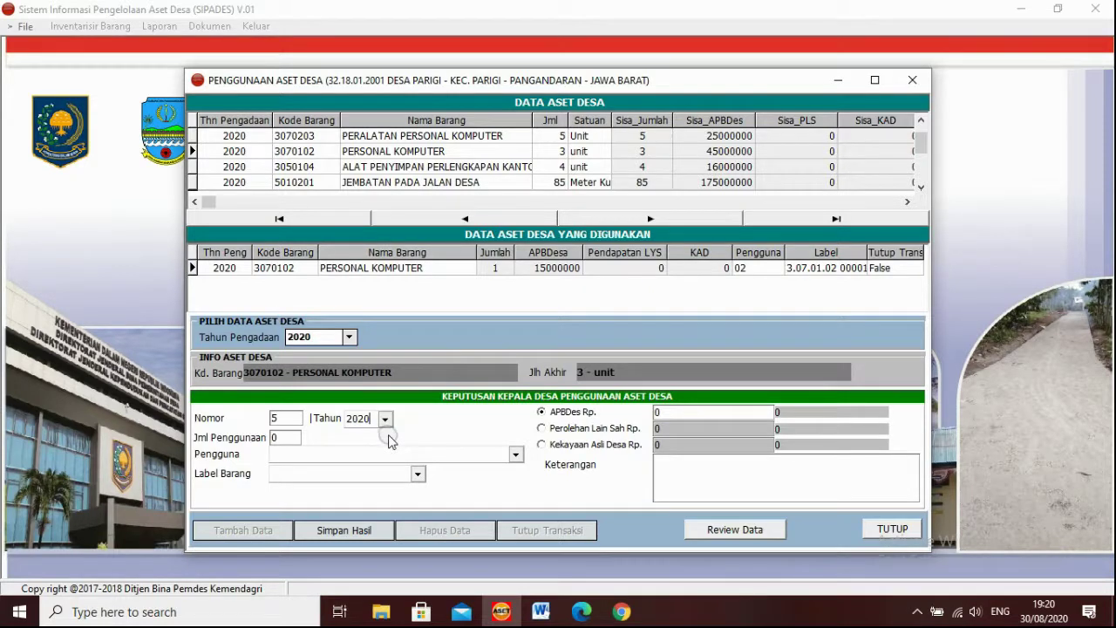
{"action": "left_click", "coordinate": [278, 437]}
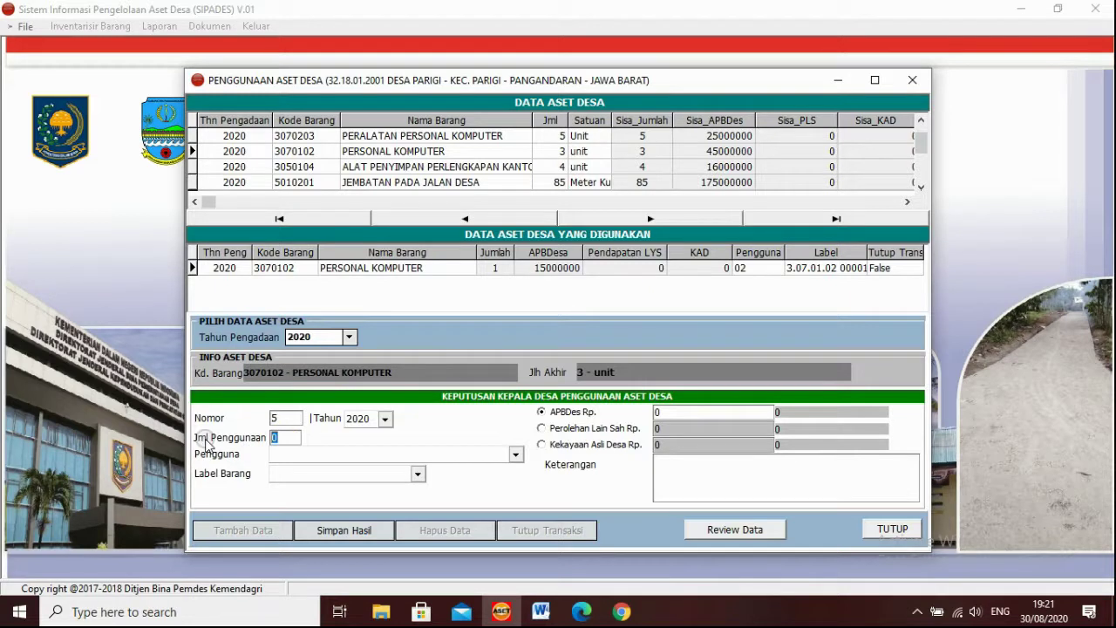
{"action": "type", "text": "1"}
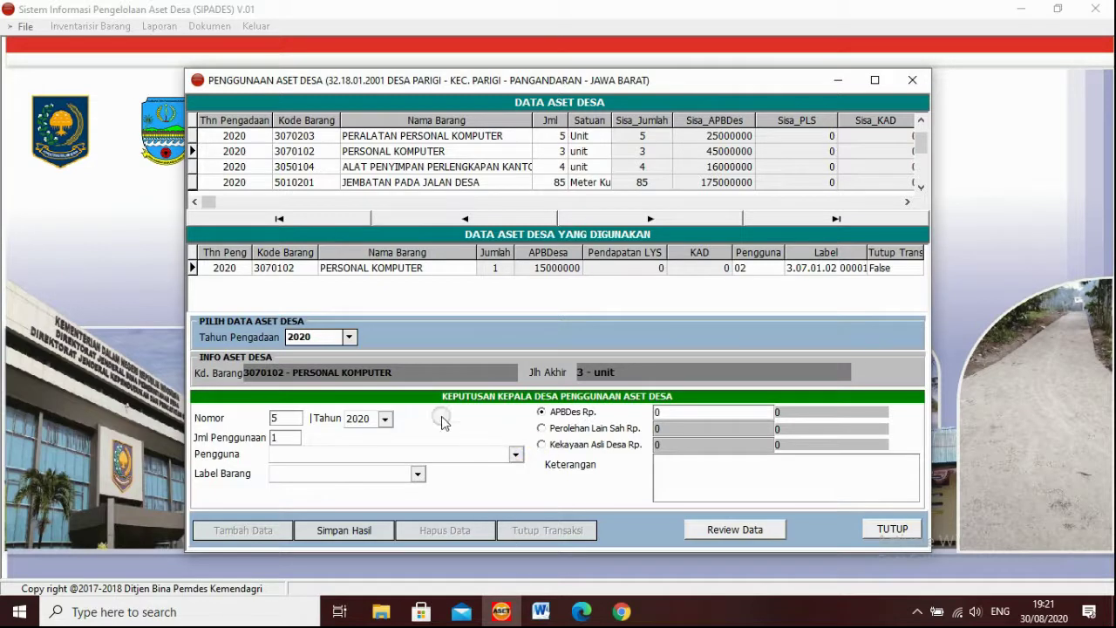
- Assign the record to user 03, the Kaur Umum dan Tata Usaha, with item label 3.07.01.02 00003
{"action": "left_click", "coordinate": [517, 454]}
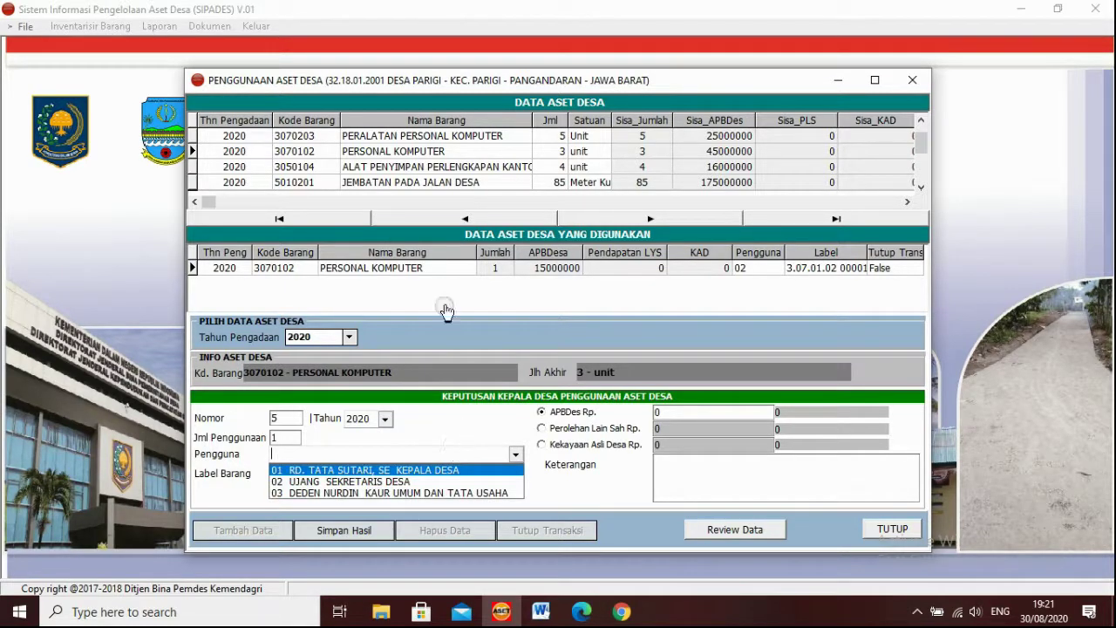
{"action": "left_click", "coordinate": [550, 494]}
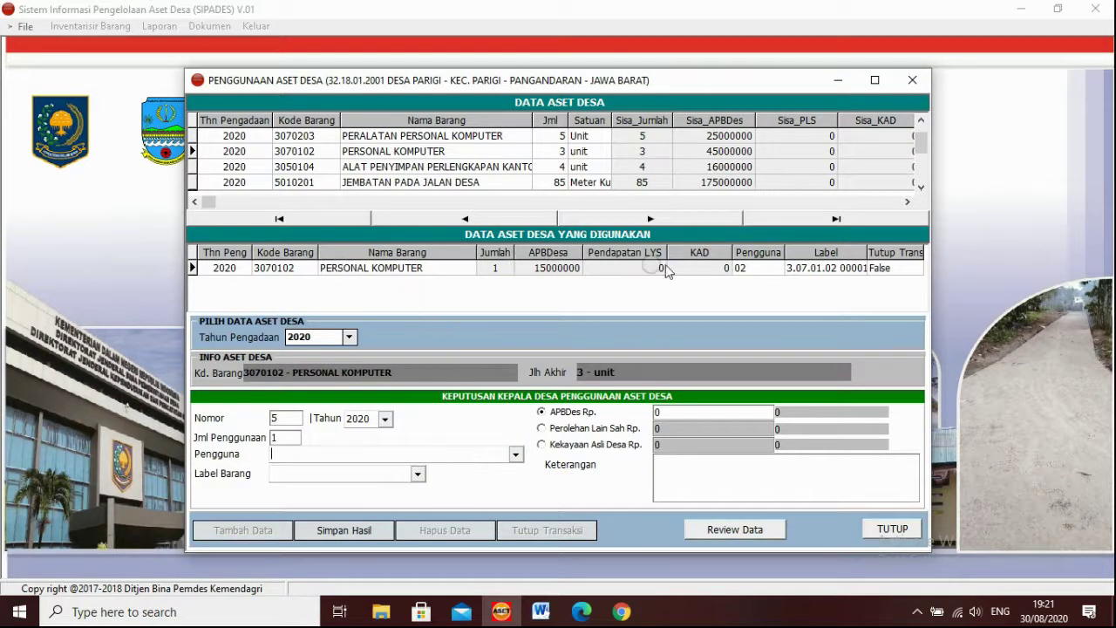
{"action": "left_click", "coordinate": [514, 454]}
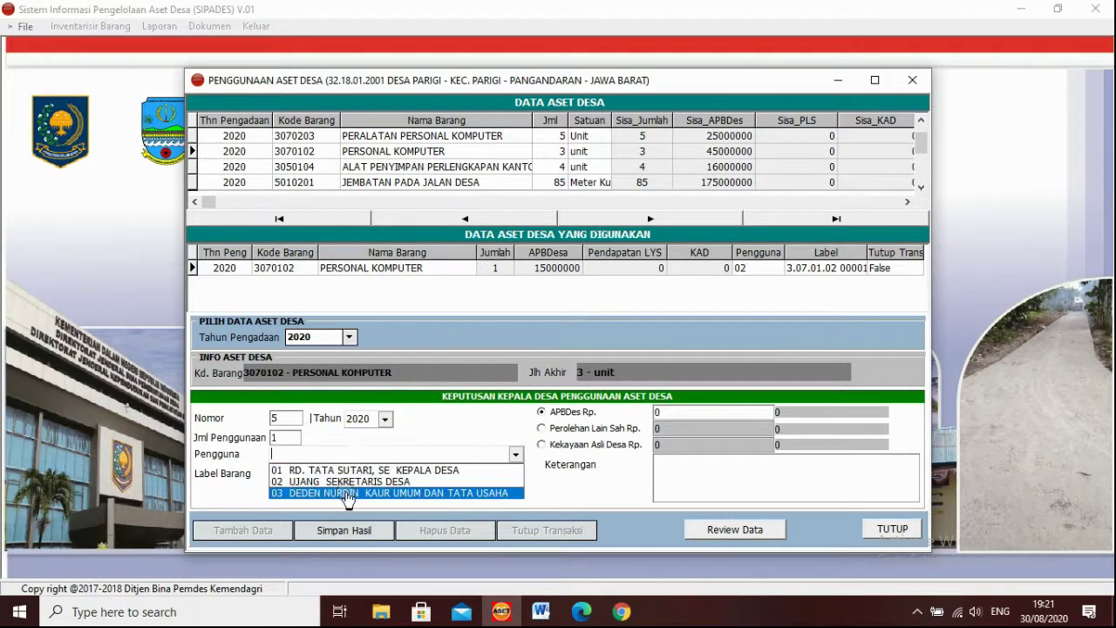
{"action": "left_click", "coordinate": [477, 494]}
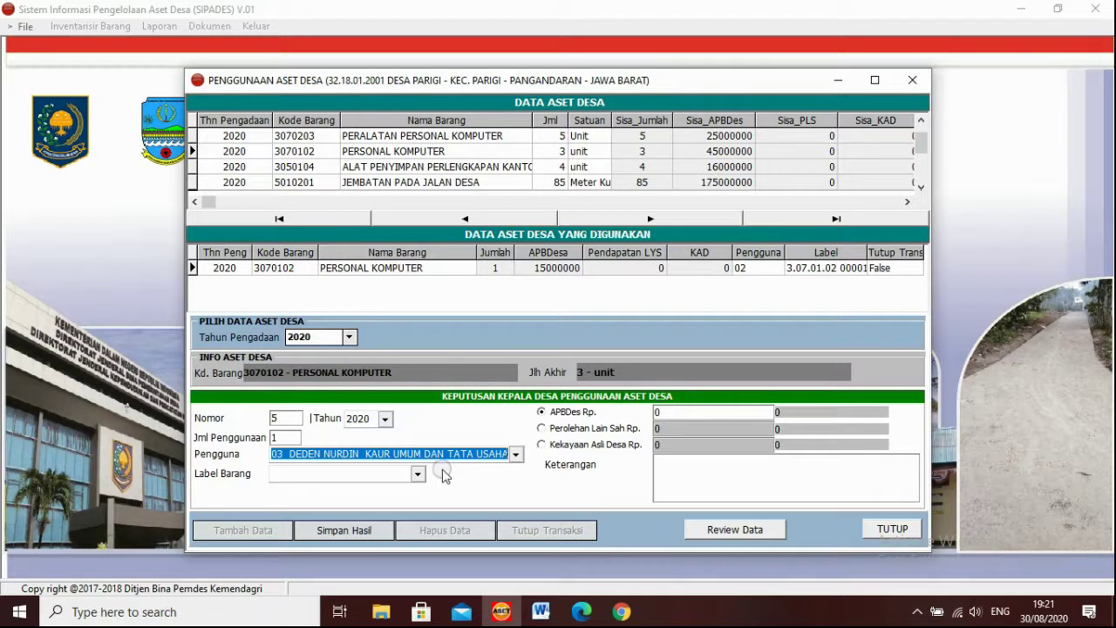
{"action": "left_click", "coordinate": [434, 438]}
{"action": "left_click", "coordinate": [417, 473]}
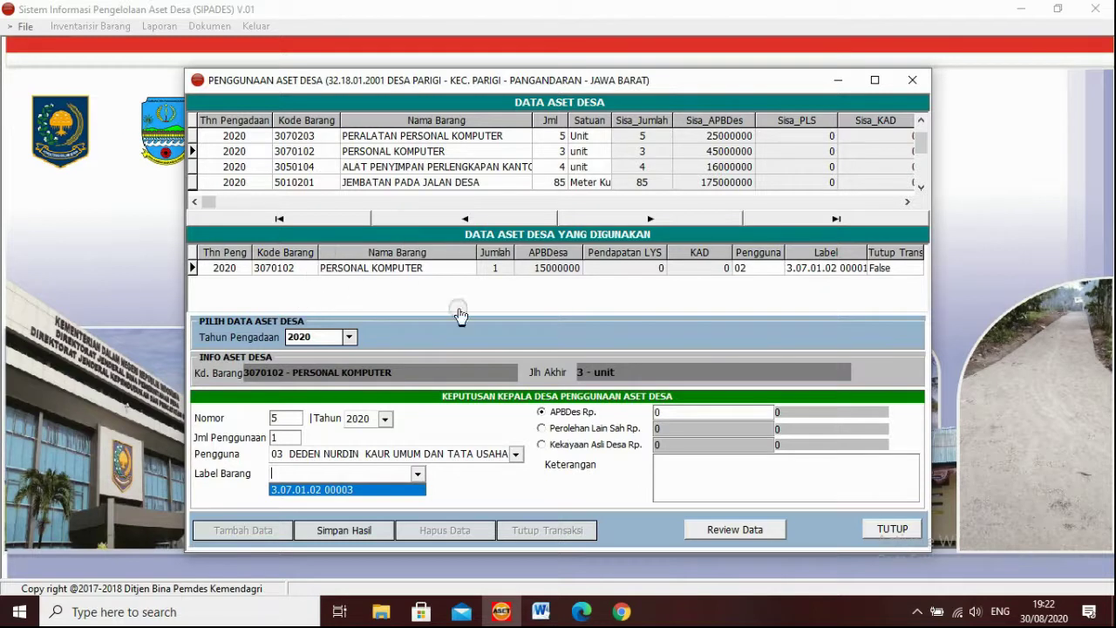
{"action": "left_click", "coordinate": [371, 490]}
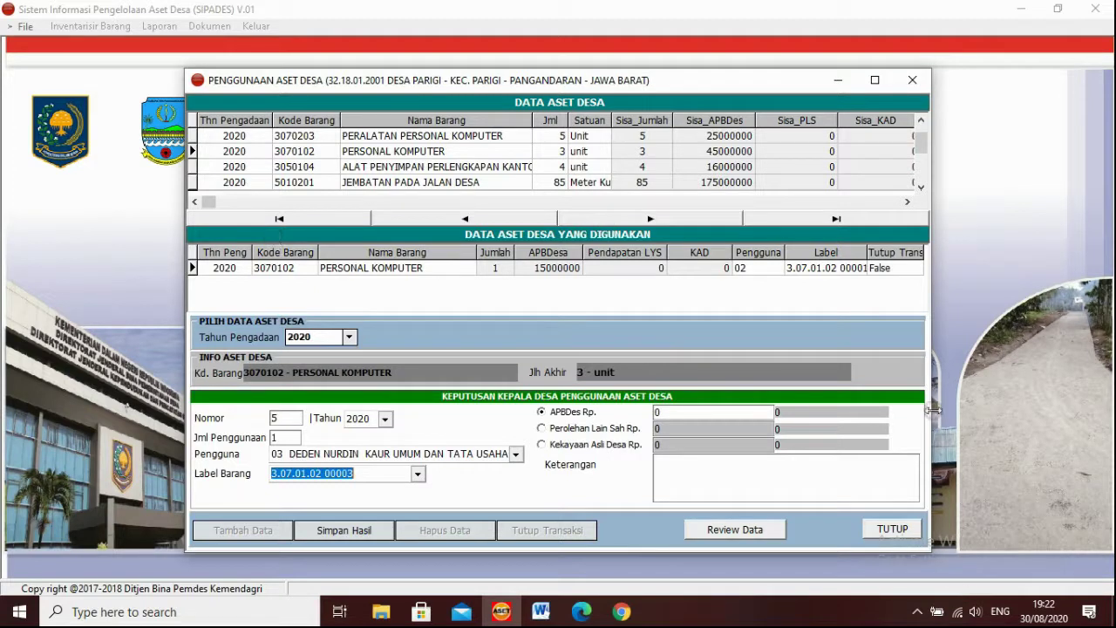
- Choose APBDes as the funding source and set its amount to Rp 15000000
{"action": "left_click", "coordinate": [540, 413]}
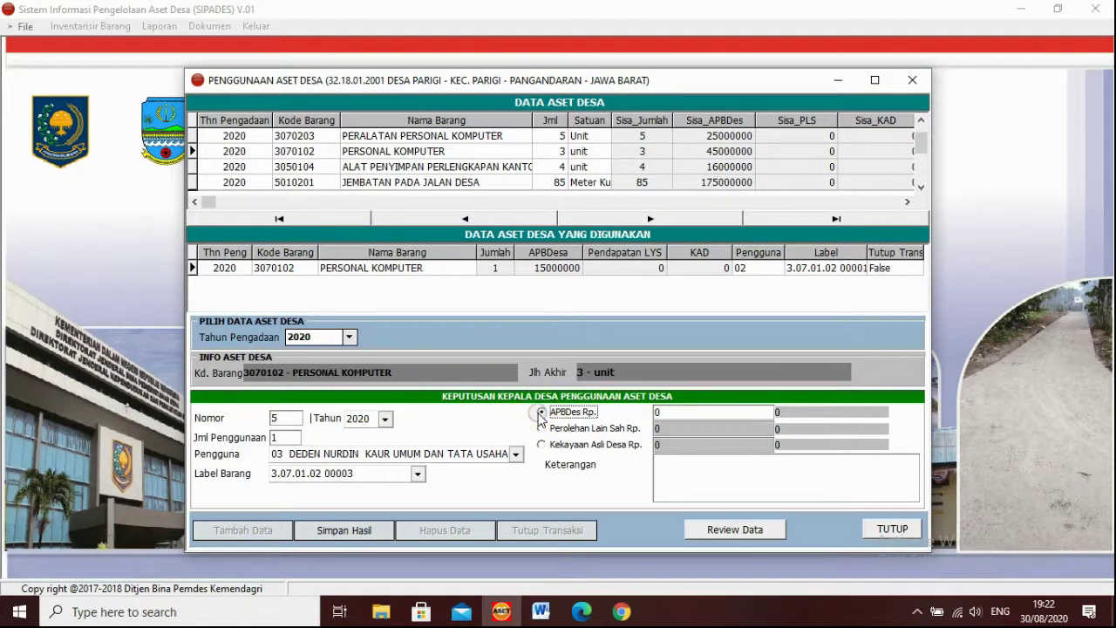
{"action": "left_click", "coordinate": [700, 414]}
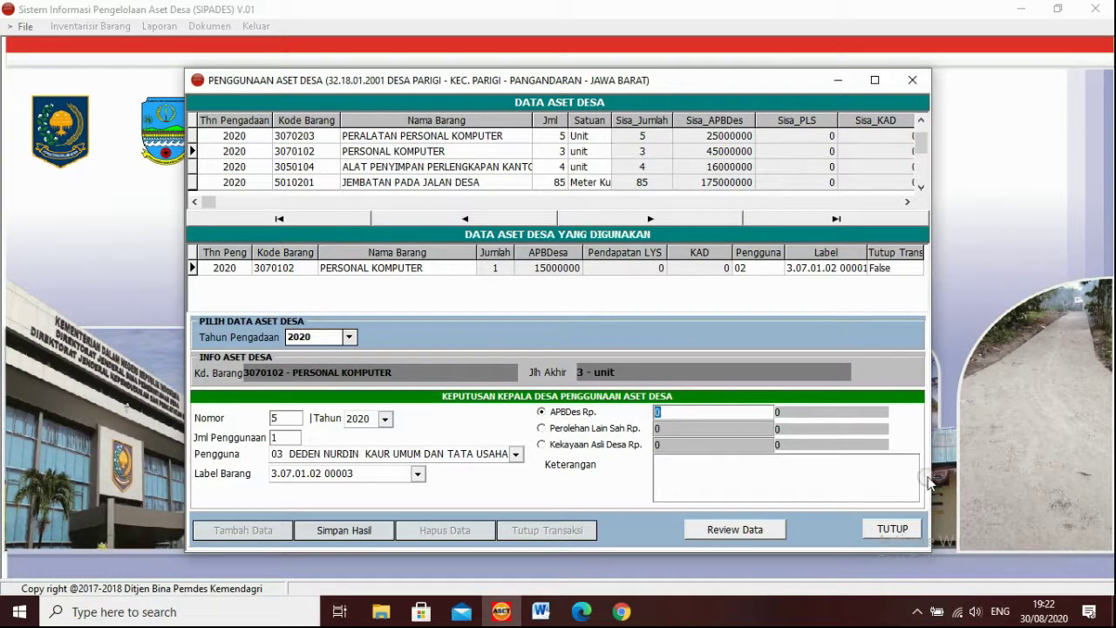
{"action": "type", "text": "150"}
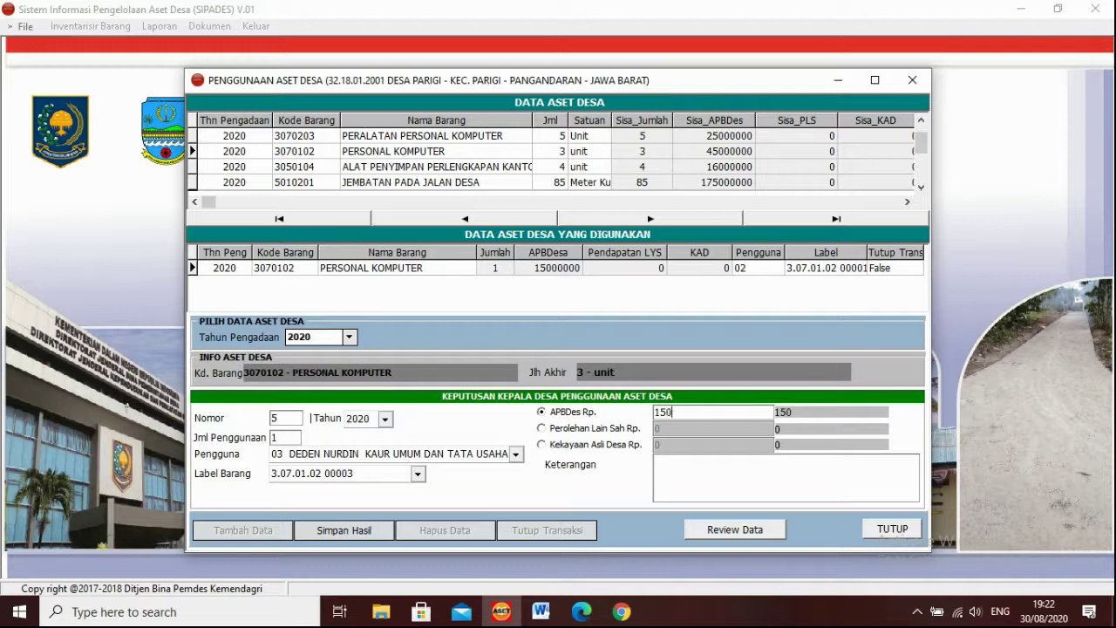
{"action": "type", "text": "00000"}
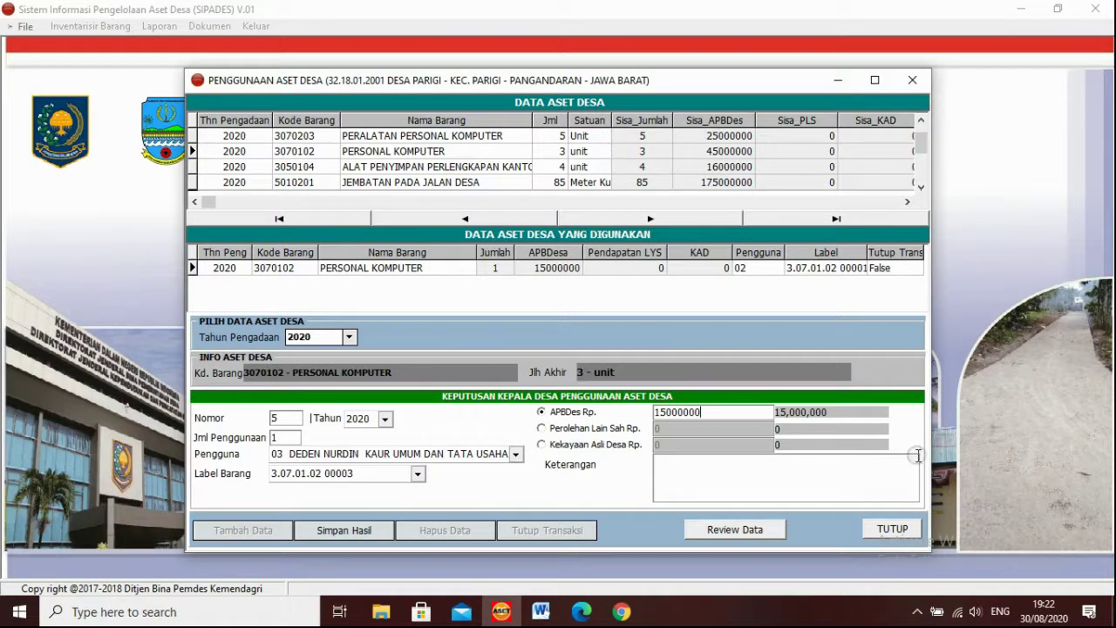
- Enter the description "Laptop Asus x441u Core i3 Ram 4GB HDD 500 GB" in Keterangan
{"action": "left_click", "coordinate": [668, 475]}
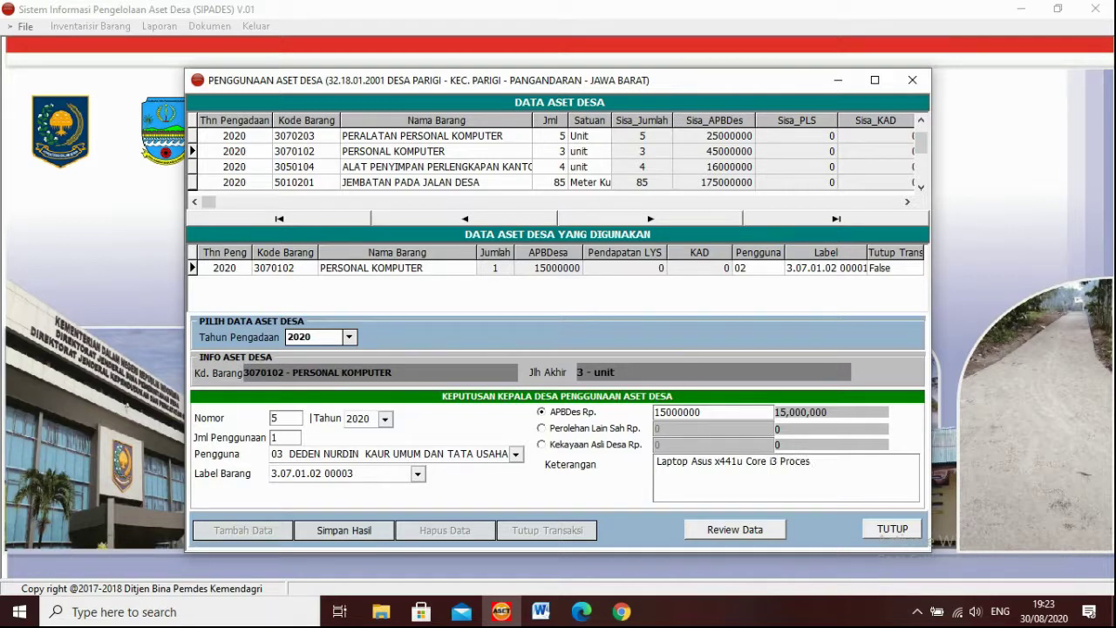
{"action": "key", "text": "BackSpace"}
{"action": "key", "text": "BackSpace"}
{"action": "type", "text": "m"}
{"action": "type", "text": "4GB HDD 500 GB"}
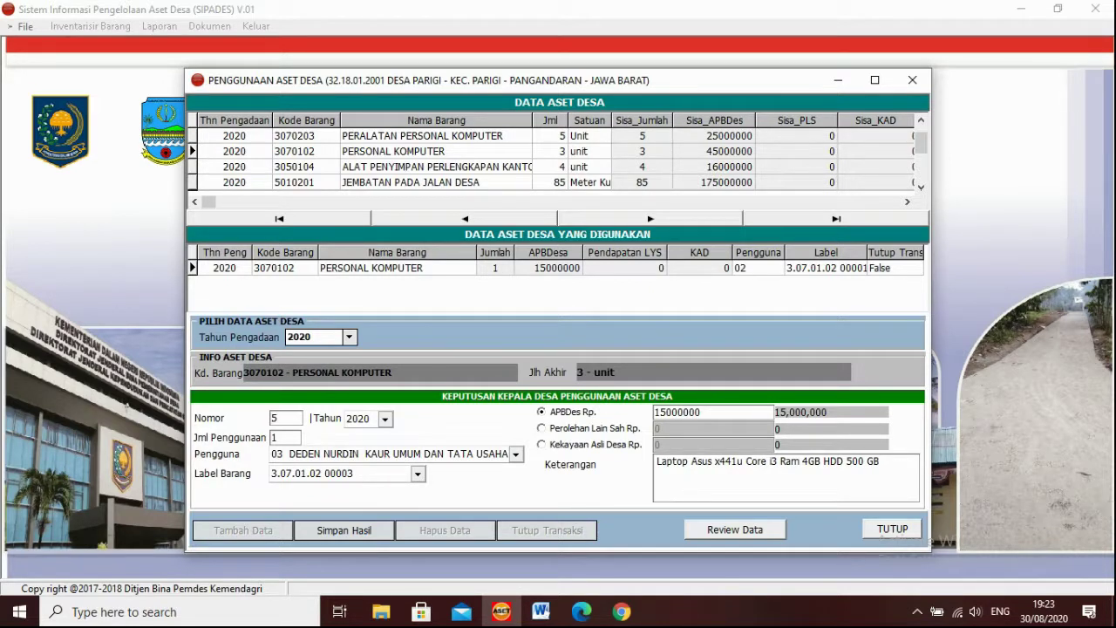
- Add the graphics specification "Nvidia G-Force 128 MB" to the Keterangan description
{"action": "type", "text": "Nv"}
{"action": "type", "text": "idia "}
{"action": "type", "text": "G-"}
{"action": "type", "text": "Forc"}
{"action": "type", "text": "e "}
{"action": "type", "text": "128"}
{"action": "type", "text": " MB"}
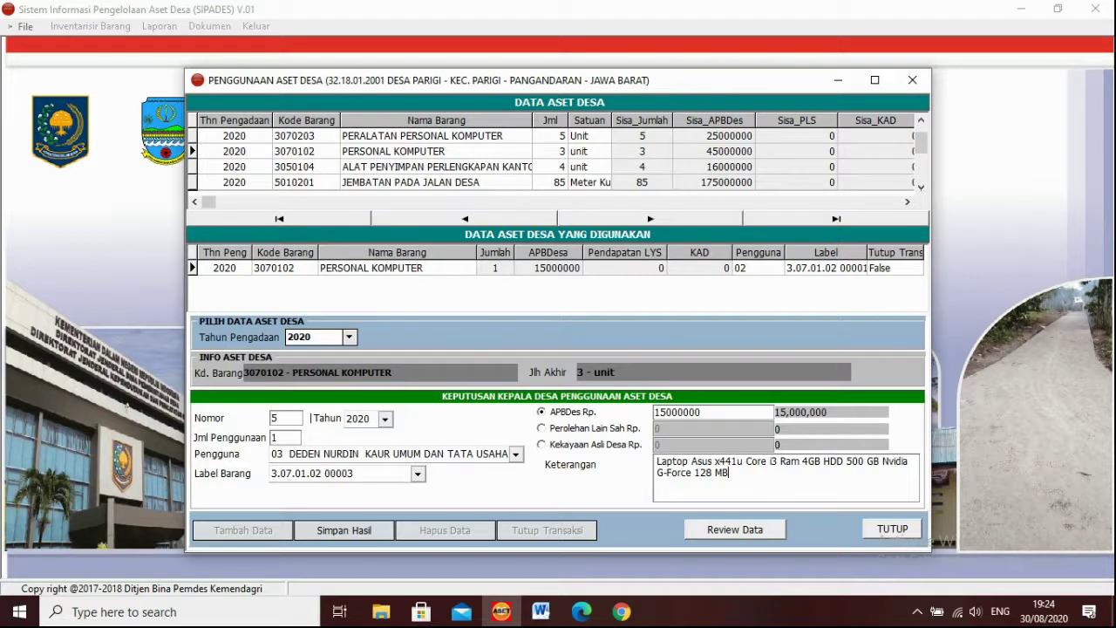
- Complete the Keterangan description with "Layar 15" qwerty keayboard dan optical drive samsung dvd 8x"
{"action": "type", "text": " Layar 15\" qwerty keaybo"}
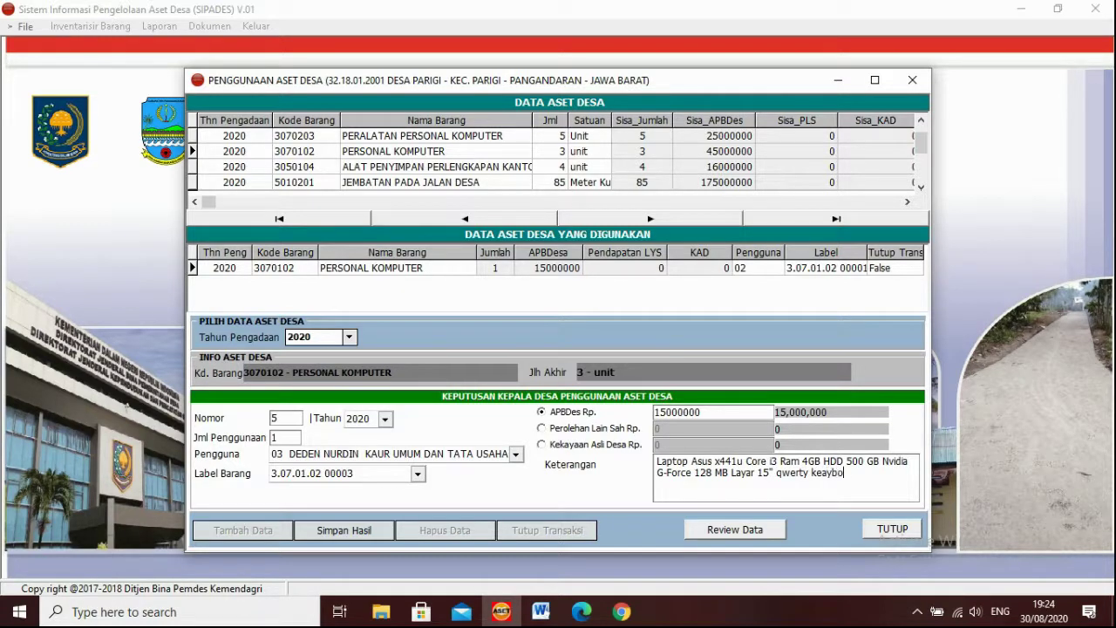
{"action": "type", "text": "ard dan optical dive"}
{"action": "key", "text": "BackSpace"}
{"action": "key", "text": "BackSpace"}
{"action": "key", "text": "BackSpace"}
{"action": "key", "text": "BackSpace"}
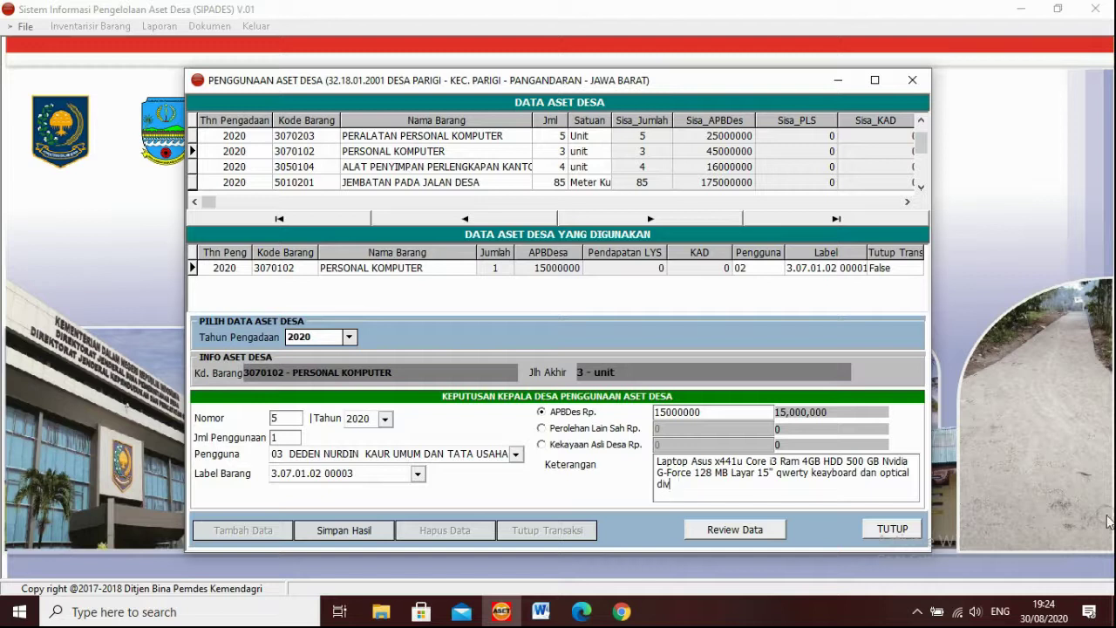
{"action": "type", "text": "rive samsung dvd 8x"}
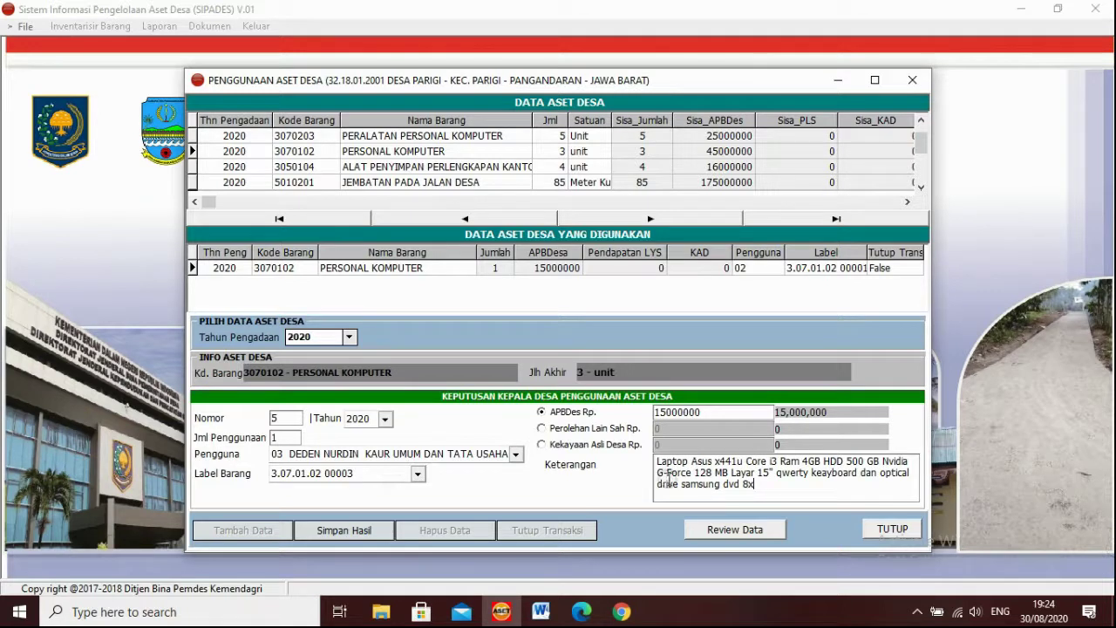
- Save the new asset usage record and dismiss the resulting message
{"action": "left_click", "coordinate": [367, 534]}
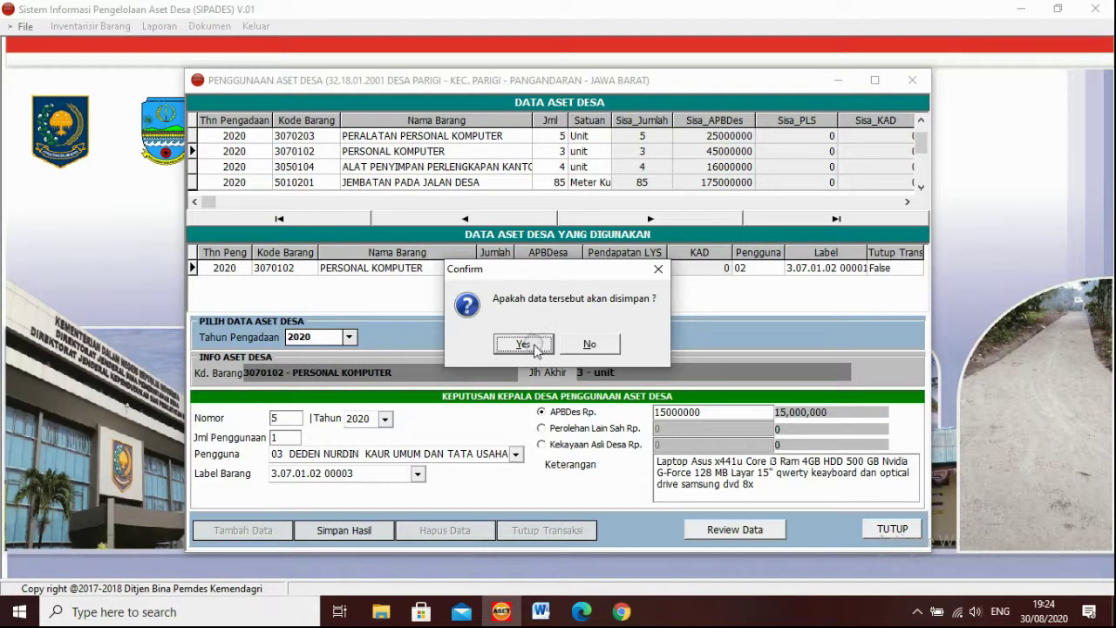
{"action": "left_click", "coordinate": [524, 344]}
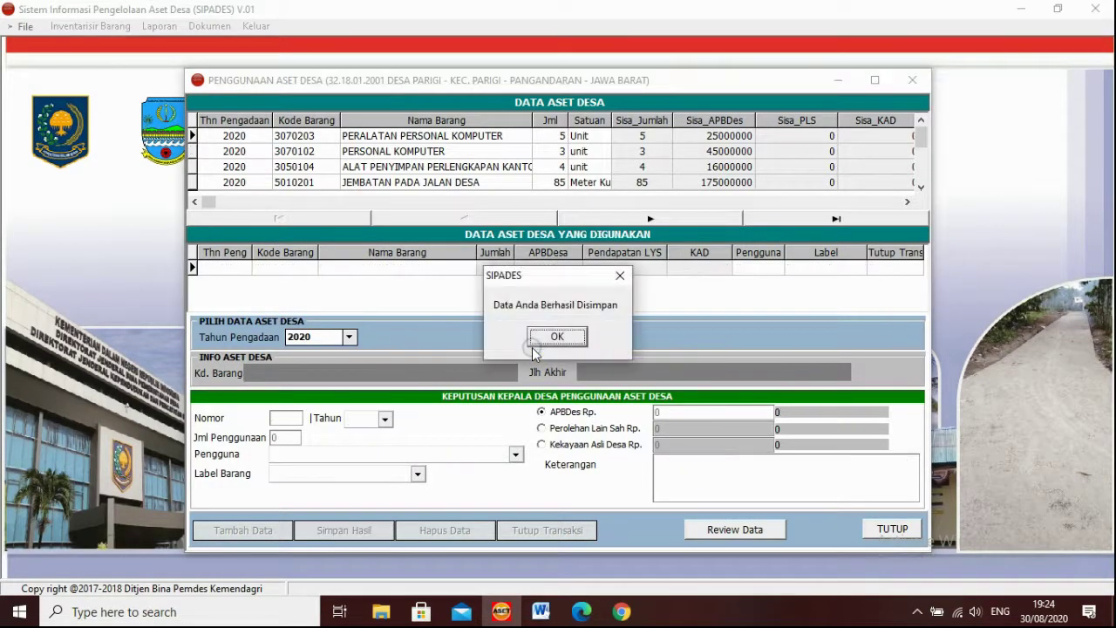
{"action": "left_click", "coordinate": [543, 336]}
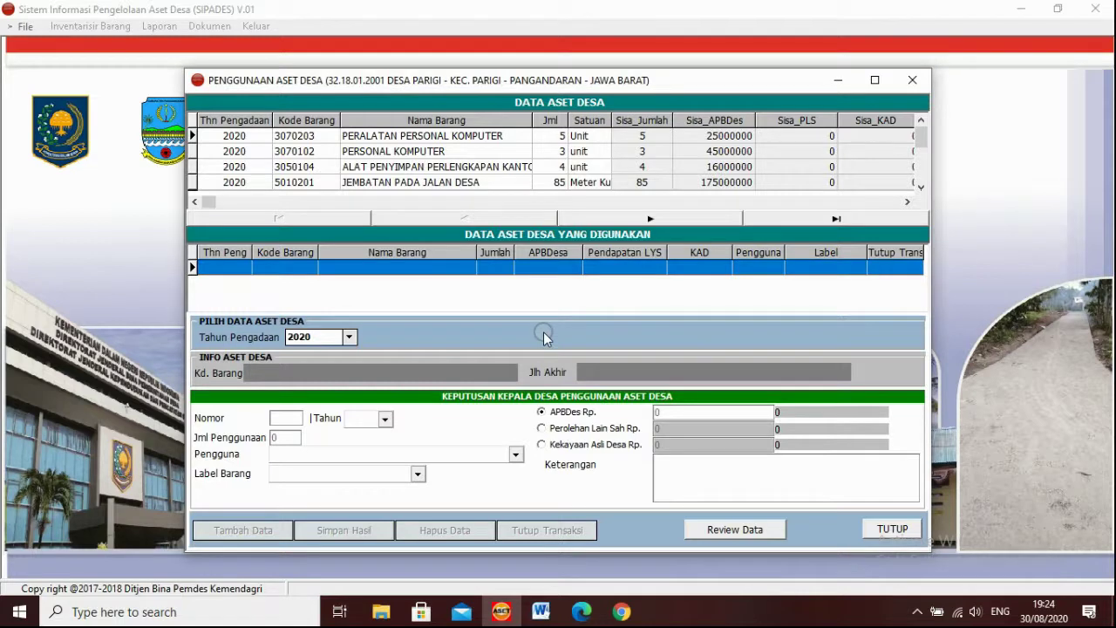
- Preview the review report of village asset users for 2020 and close the preview
{"action": "left_click", "coordinate": [724, 530]}
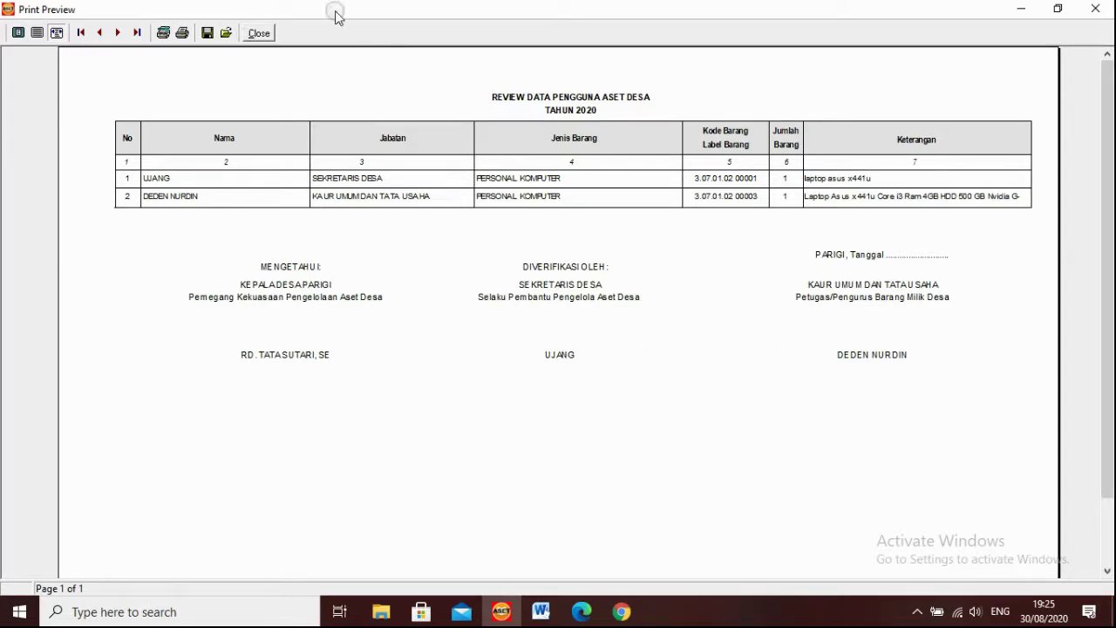
{"action": "left_click", "coordinate": [252, 35]}
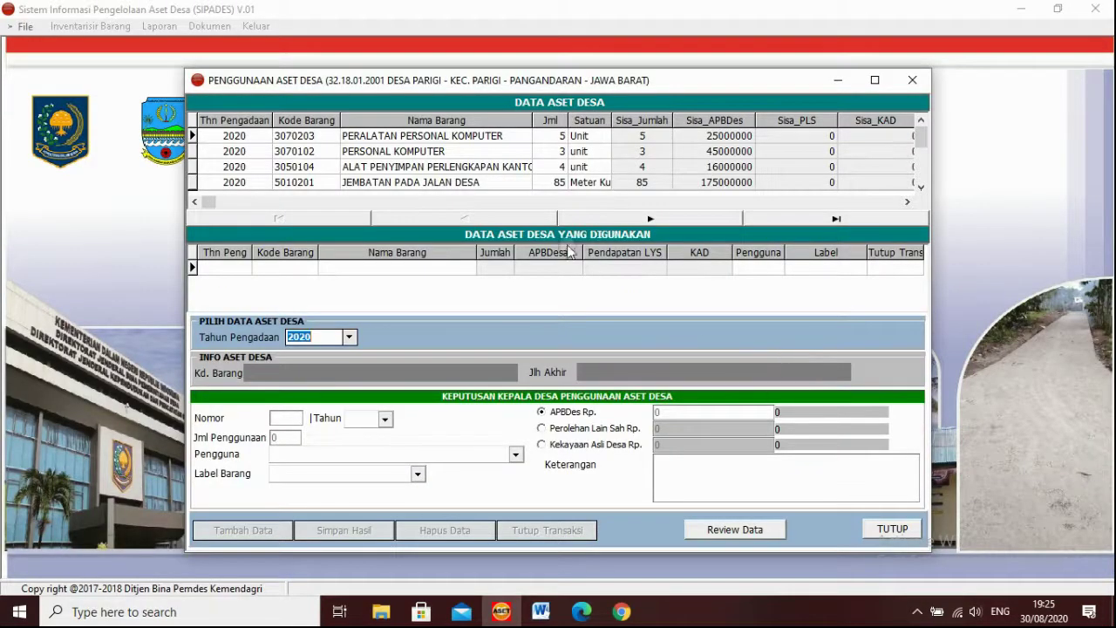
- Close the transaction for the 2020 Personal Komputer usage record labelled 3.07.01.02 00003, and exit the asset usage form
{"action": "left_click", "coordinate": [437, 152]}
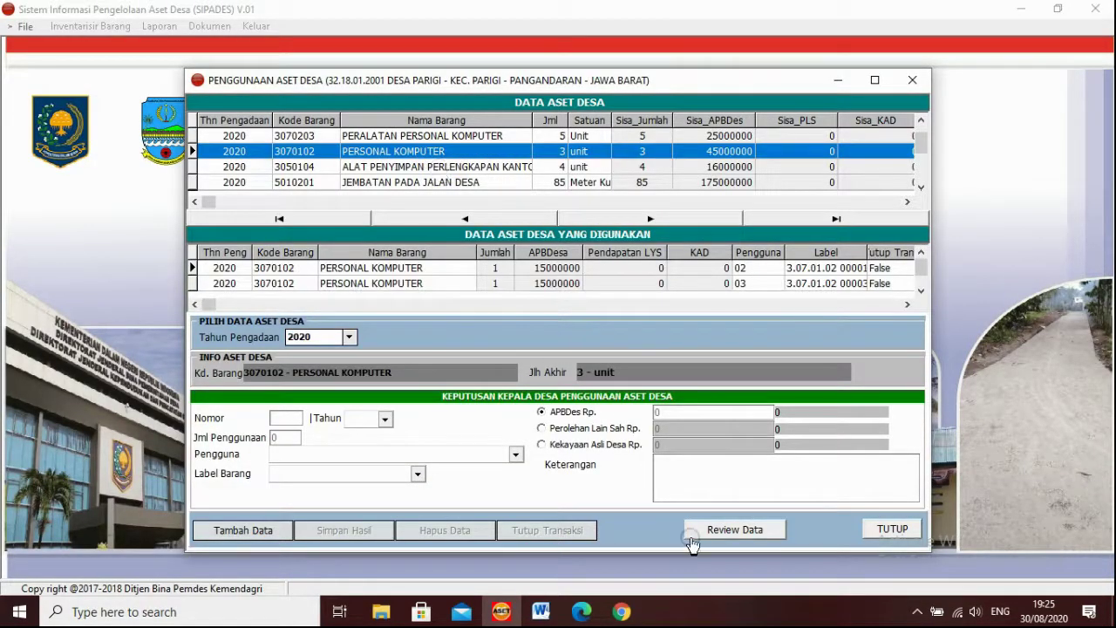
{"action": "left_click", "coordinate": [425, 284]}
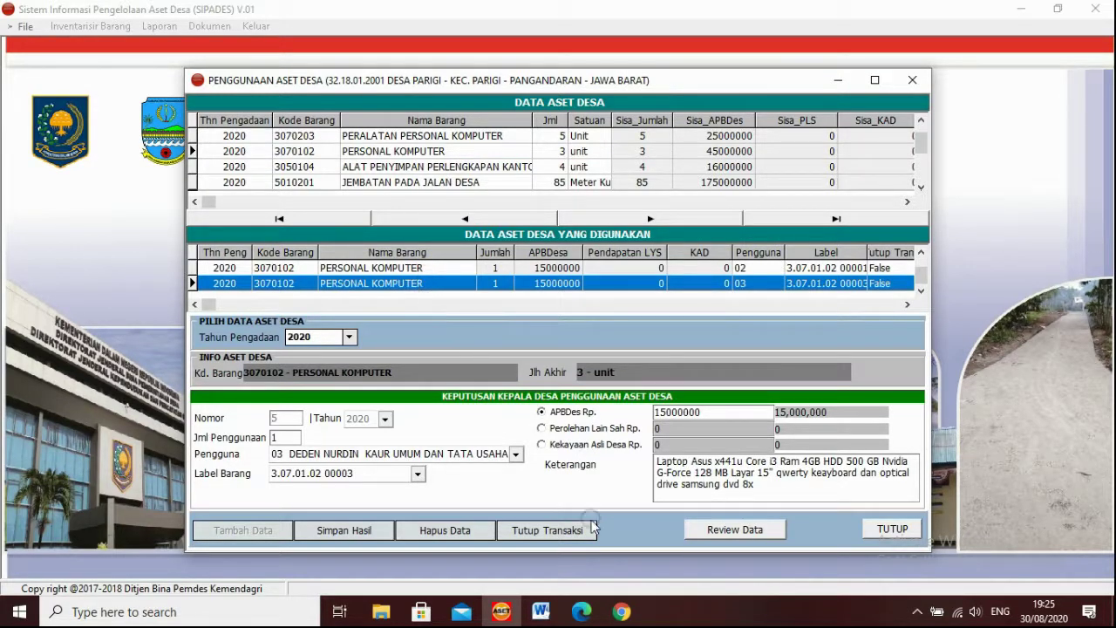
{"action": "left_click", "coordinate": [550, 532]}
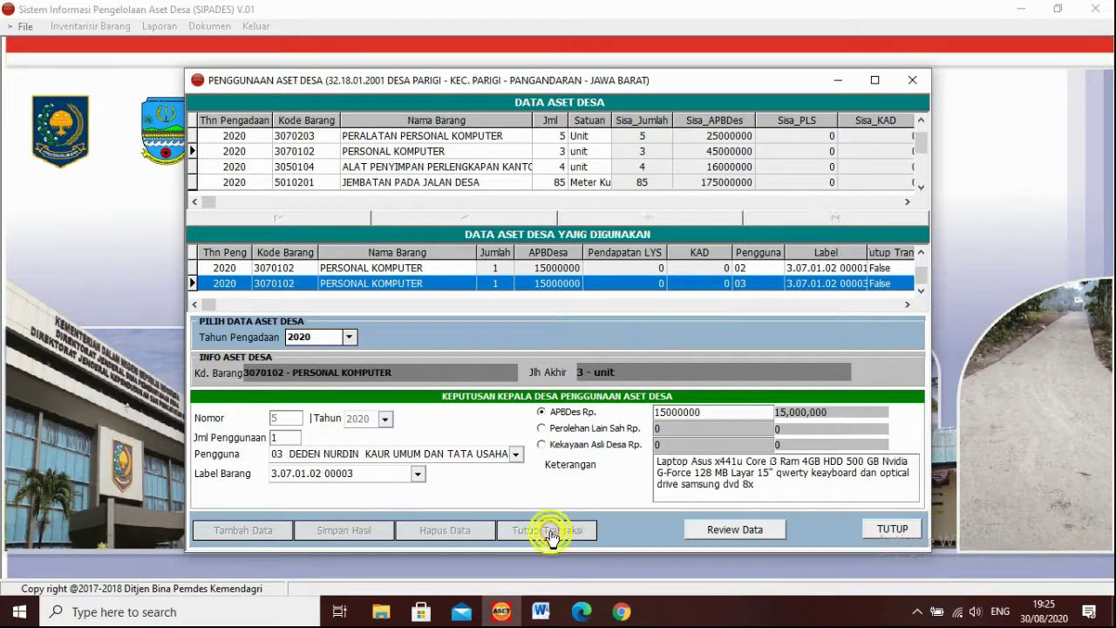
{"action": "left_click", "coordinate": [892, 531]}
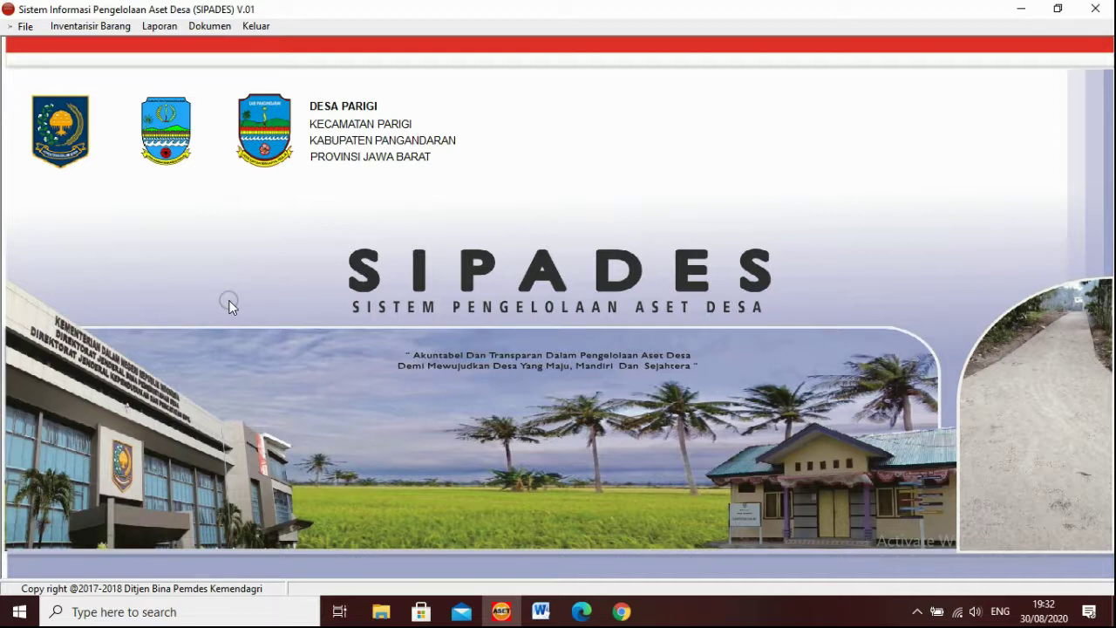
- Open the Pemanfaatan form for village asset utilization under Pengelolaan Barang
{"action": "left_click", "coordinate": [96, 26]}
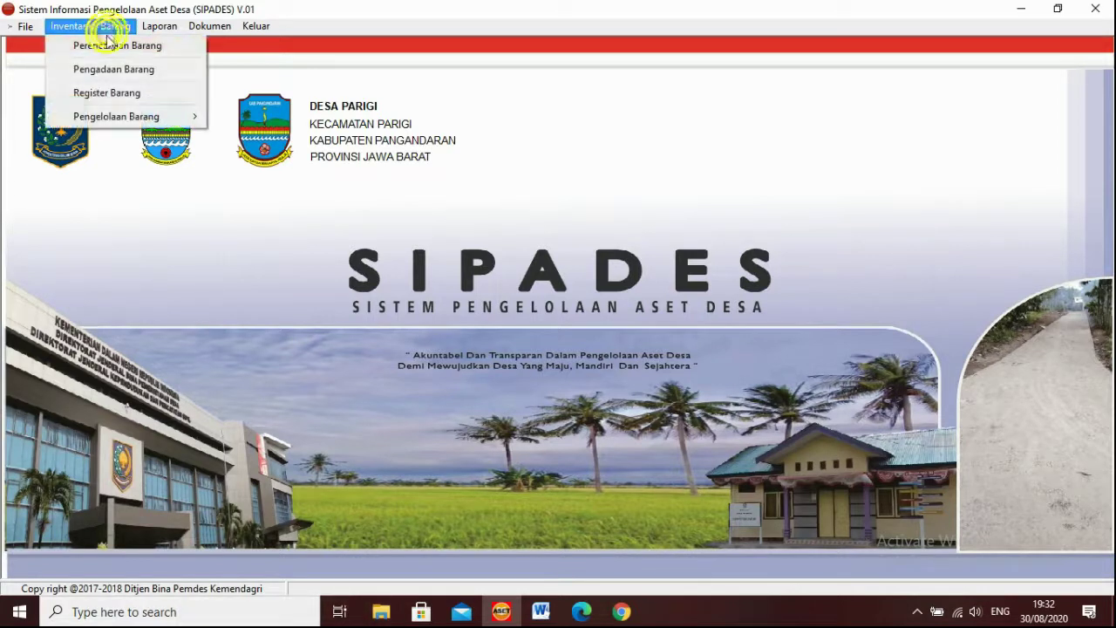
{"action": "mouse_move", "coordinate": [100, 117]}
{"action": "mouse_move", "coordinate": [288, 135]}
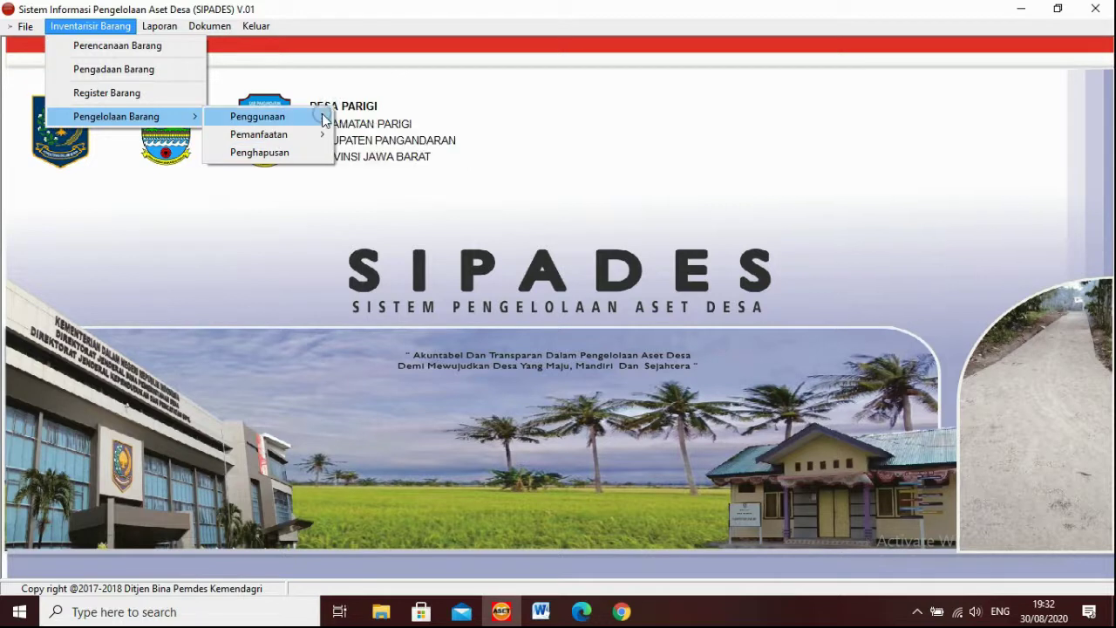
{"action": "mouse_move", "coordinate": [325, 120]}
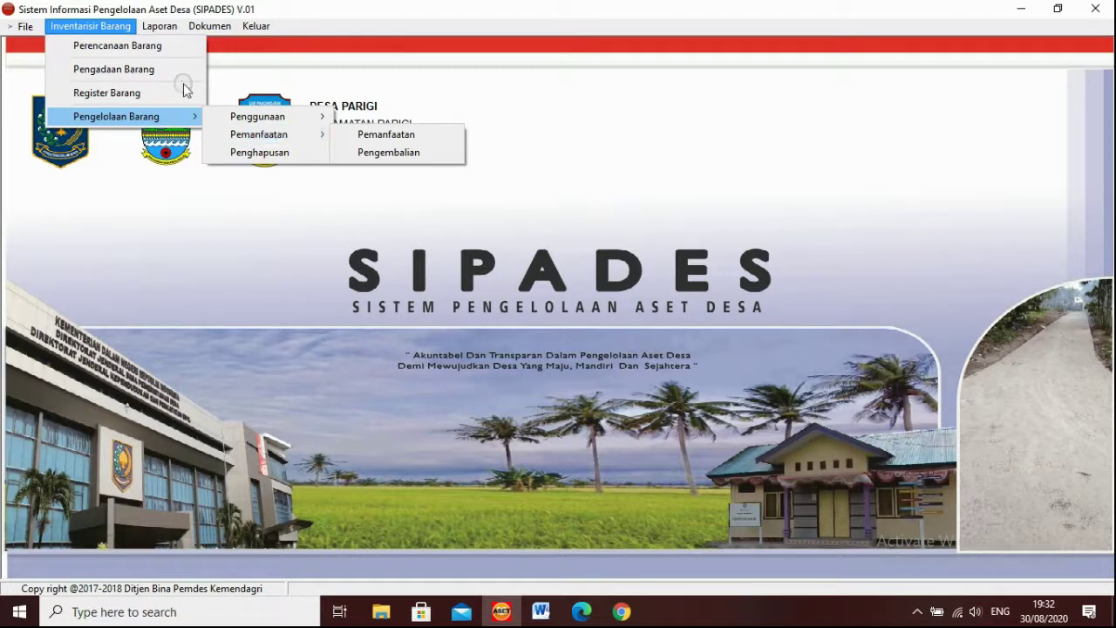
{"action": "left_click", "coordinate": [67, 26]}
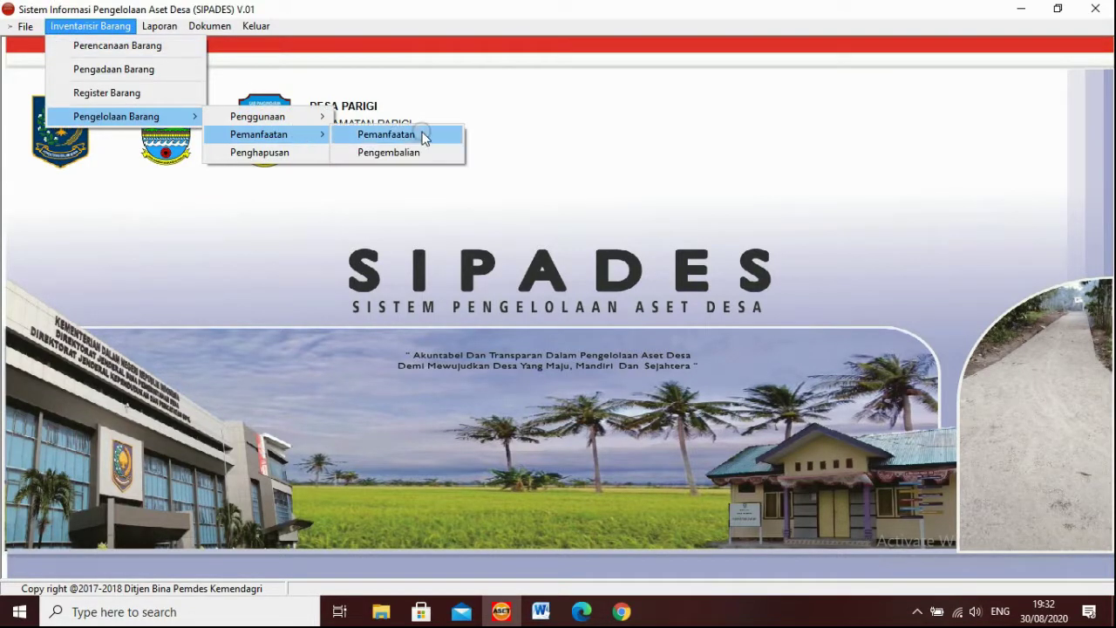
{"action": "left_click", "coordinate": [424, 138]}
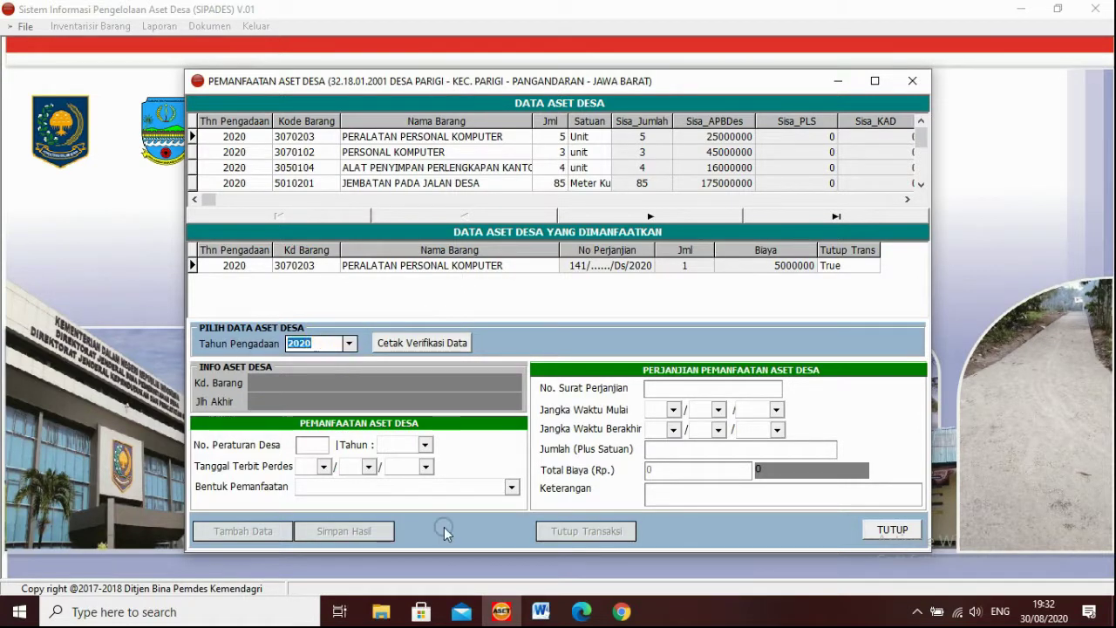
- Examine the assets of procurement year 2020 and their utilization records in the Pemanfaatan form, and close the form
{"action": "key", "text": "Down"}
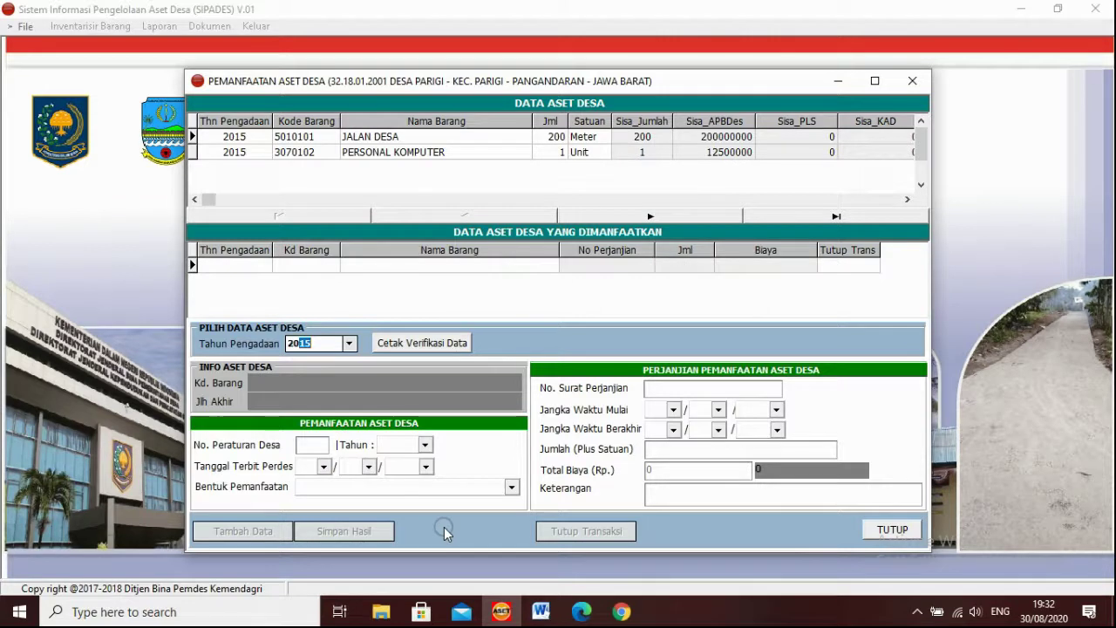
{"action": "type", "text": "20"}
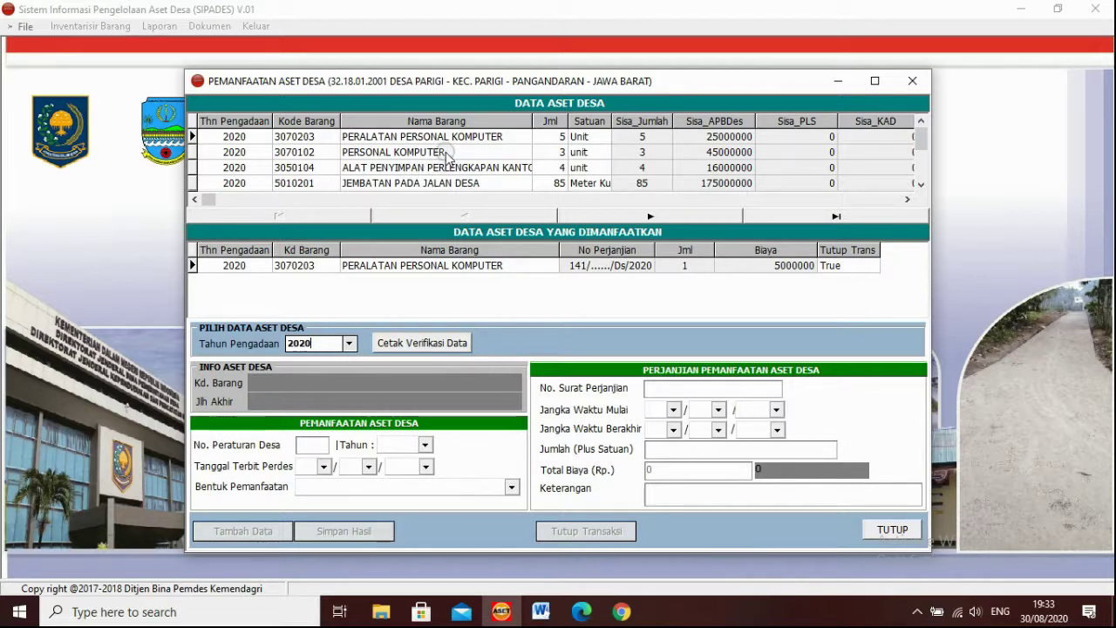
{"action": "left_click", "coordinate": [446, 154]}
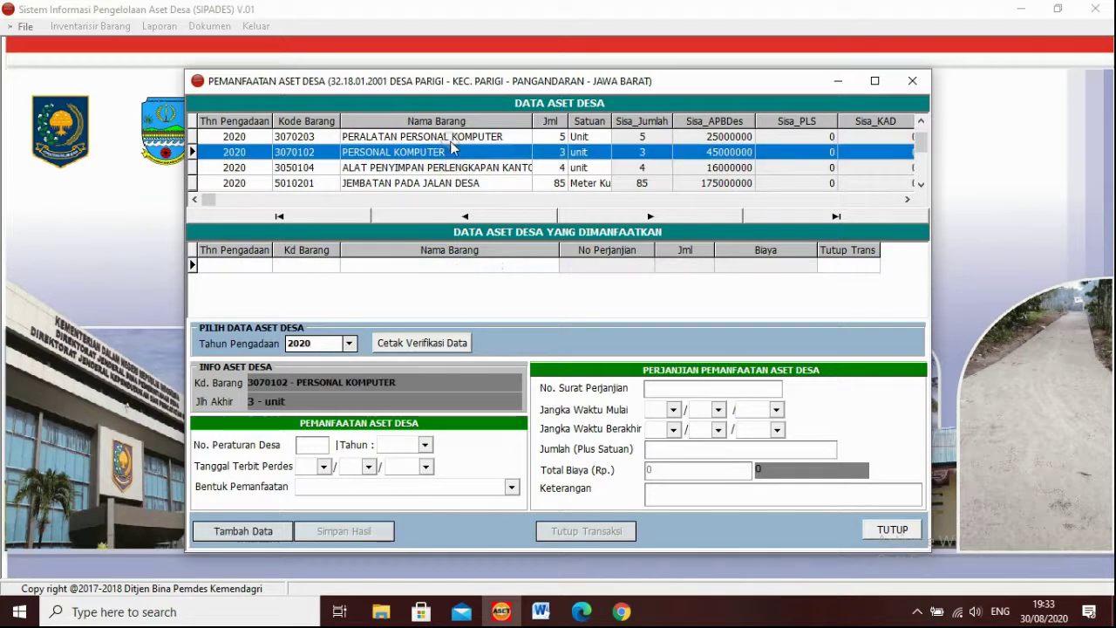
{"action": "left_click", "coordinate": [449, 137]}
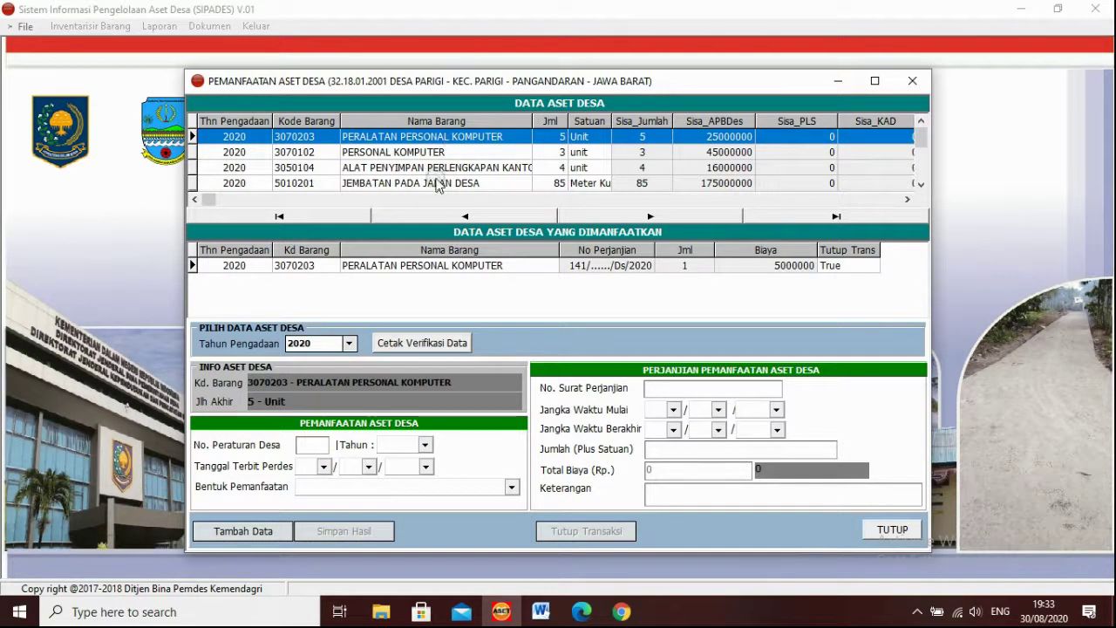
{"action": "left_click", "coordinate": [438, 171]}
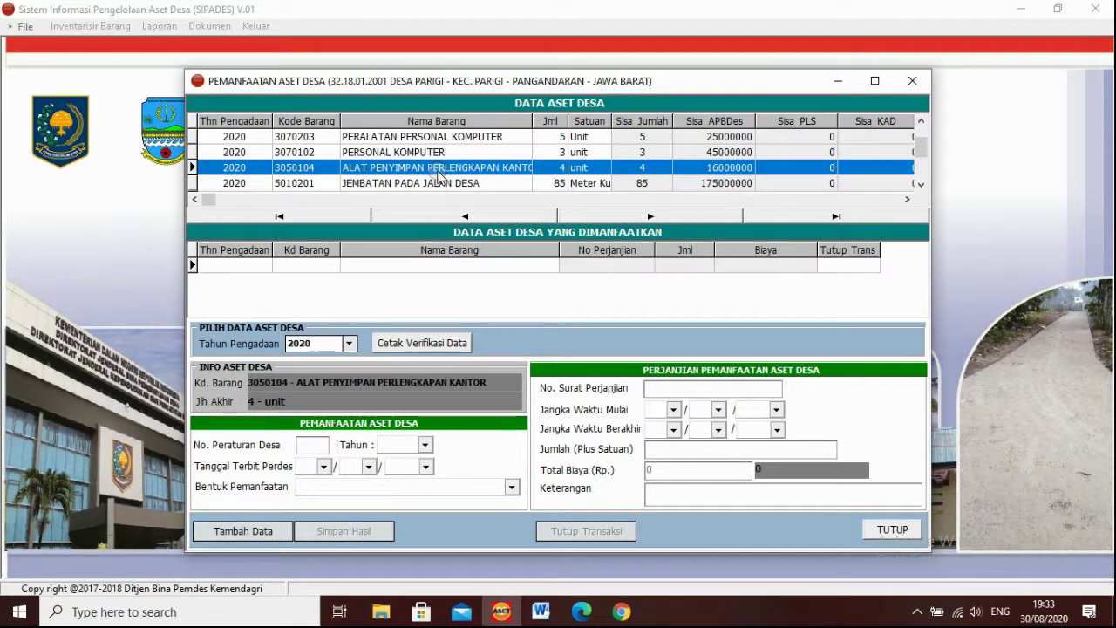
{"action": "left_click", "coordinate": [433, 184]}
{"action": "left_click", "coordinate": [434, 155]}
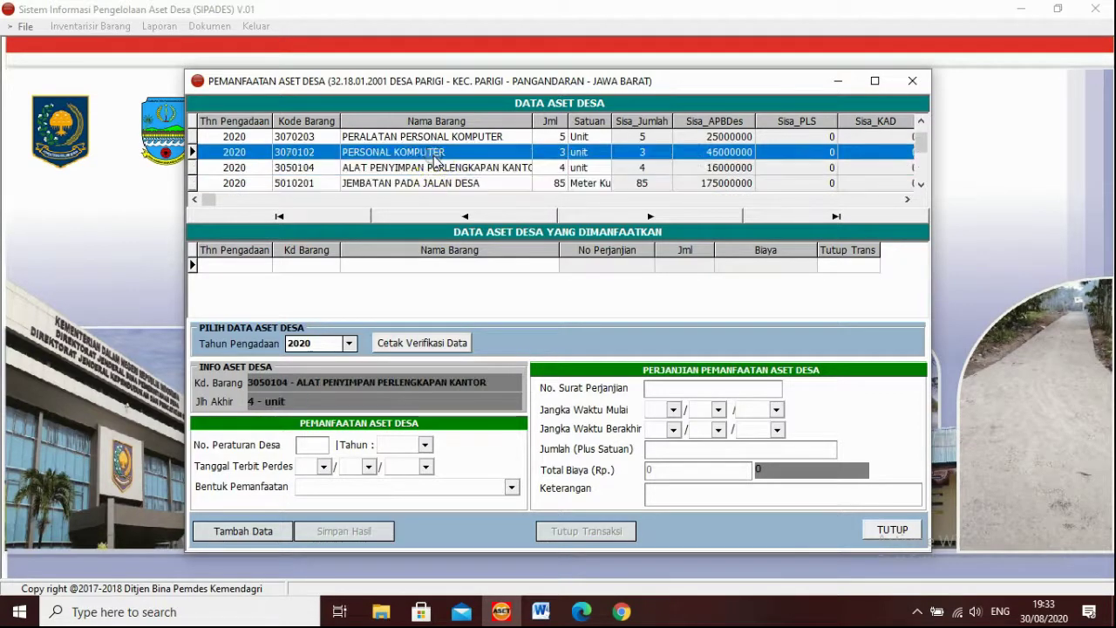
{"action": "left_click", "coordinate": [907, 530]}
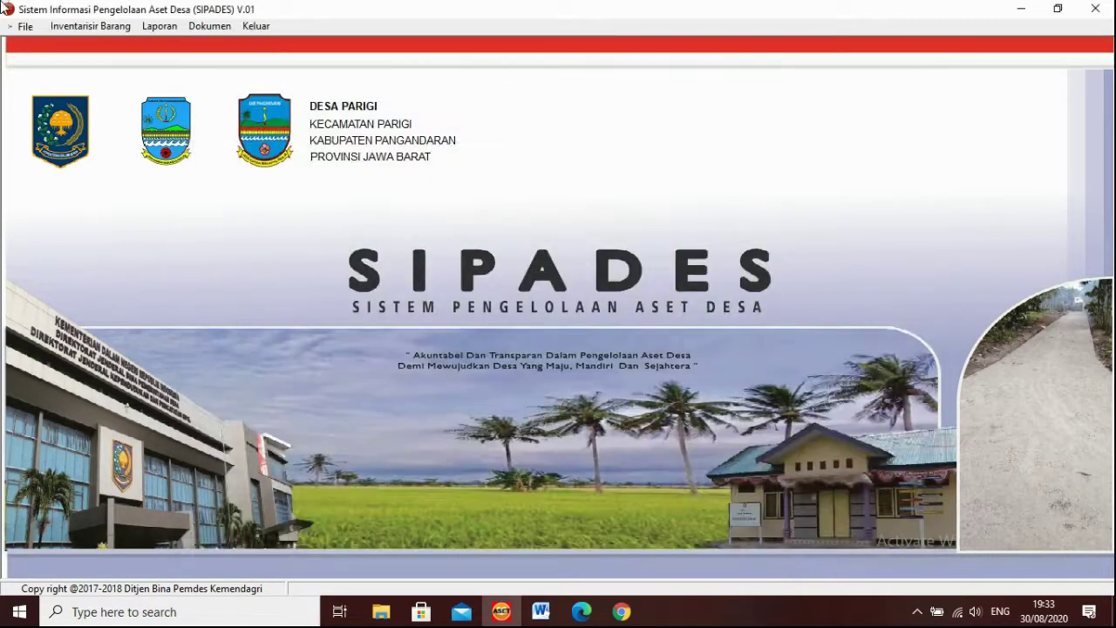
- Open the Register Barang labelling form and inspect the numbering of the 2020 Kendaraan Bermotor Khusus item
{"action": "left_click", "coordinate": [87, 26]}
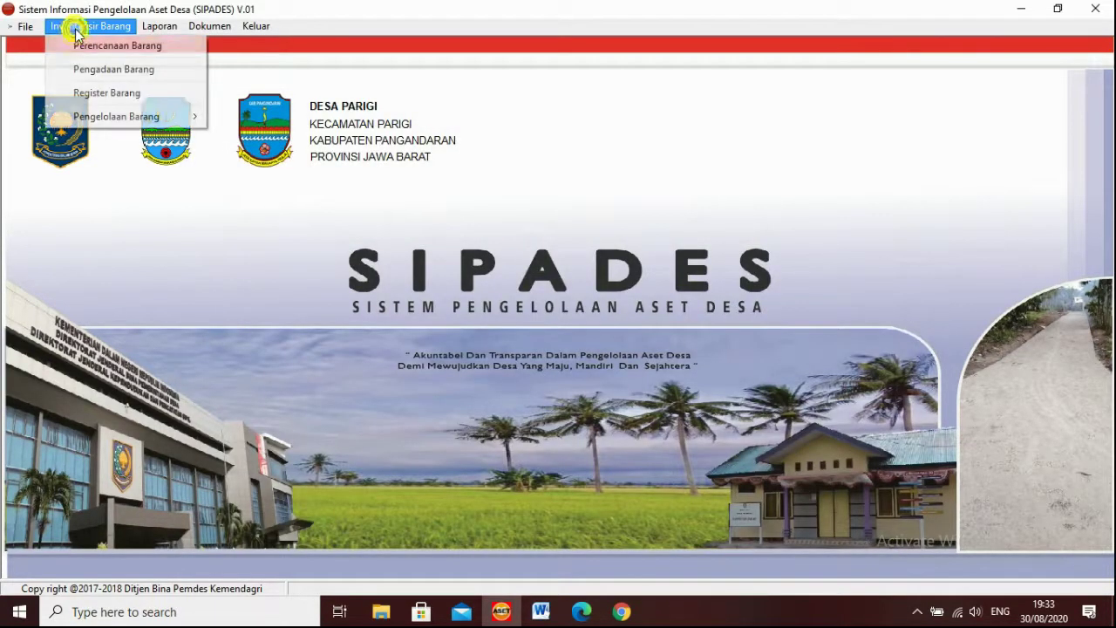
{"action": "left_click", "coordinate": [114, 92]}
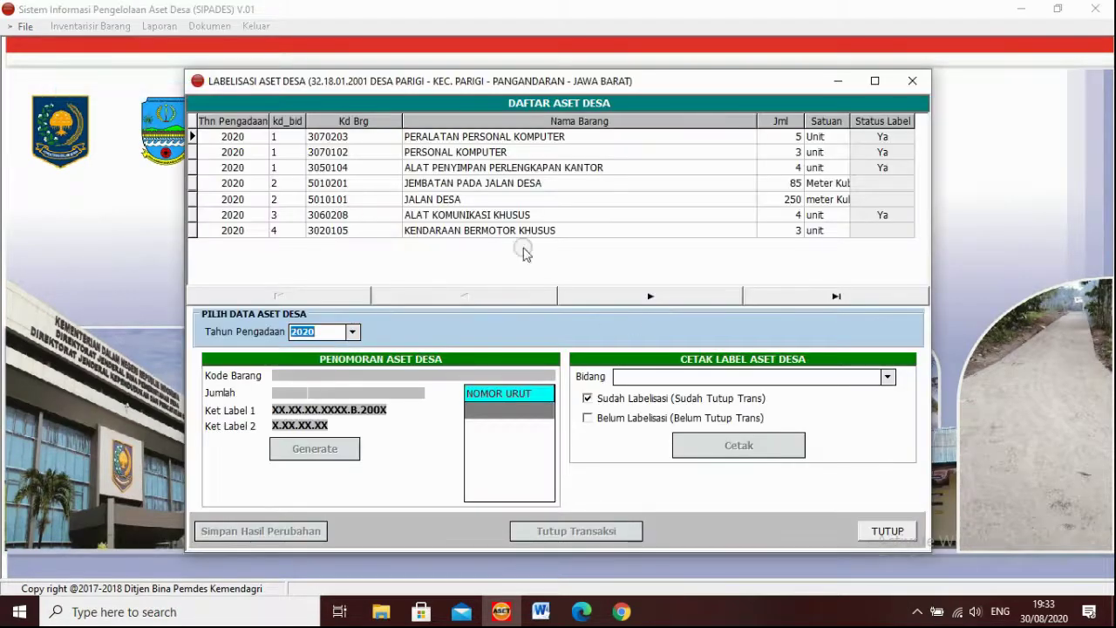
{"action": "left_click", "coordinate": [474, 216]}
{"action": "left_click", "coordinate": [465, 231]}
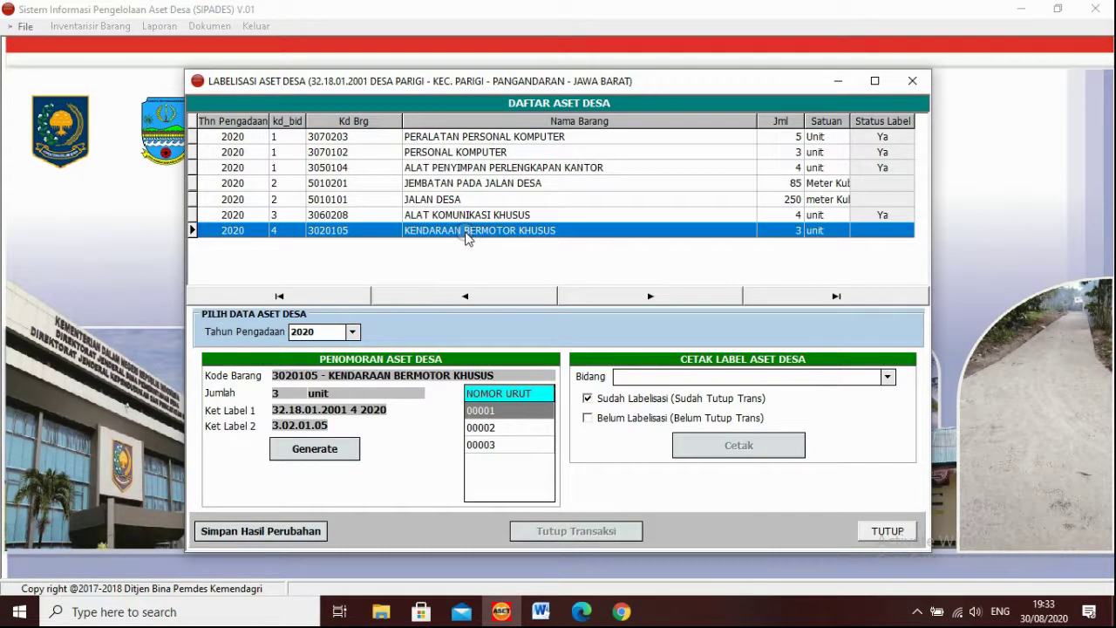
- Preview the asset labels for year 2020, Bidang 04 Pemberdayaan masyarakat Desa, with Sudah Labelisasi enabled, and close the preview
{"action": "left_click", "coordinate": [316, 331]}
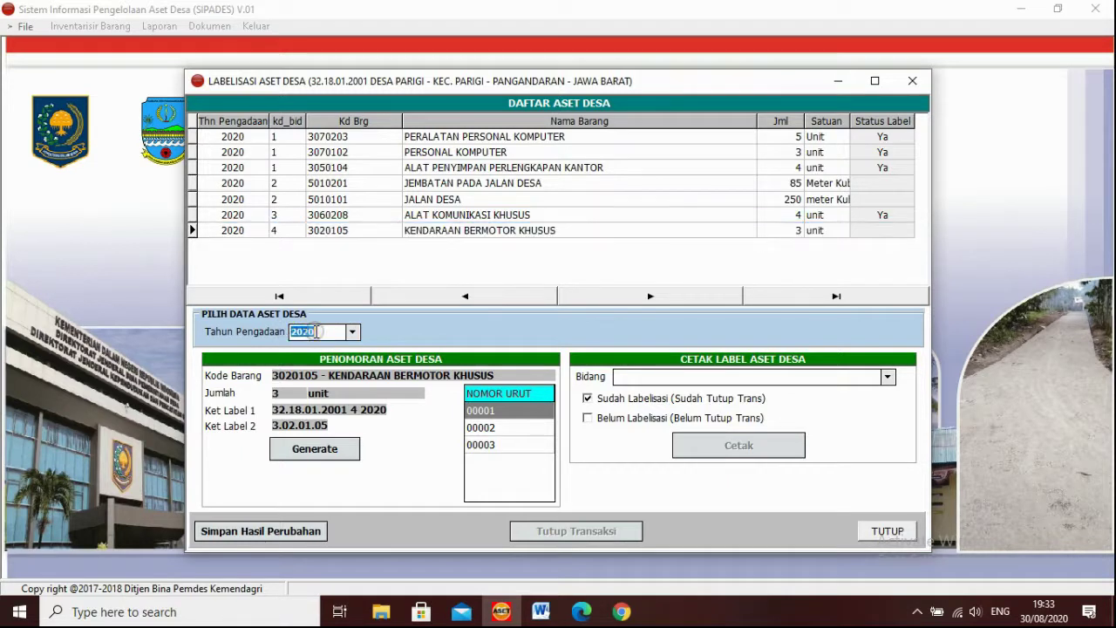
{"action": "type", "text": "2020"}
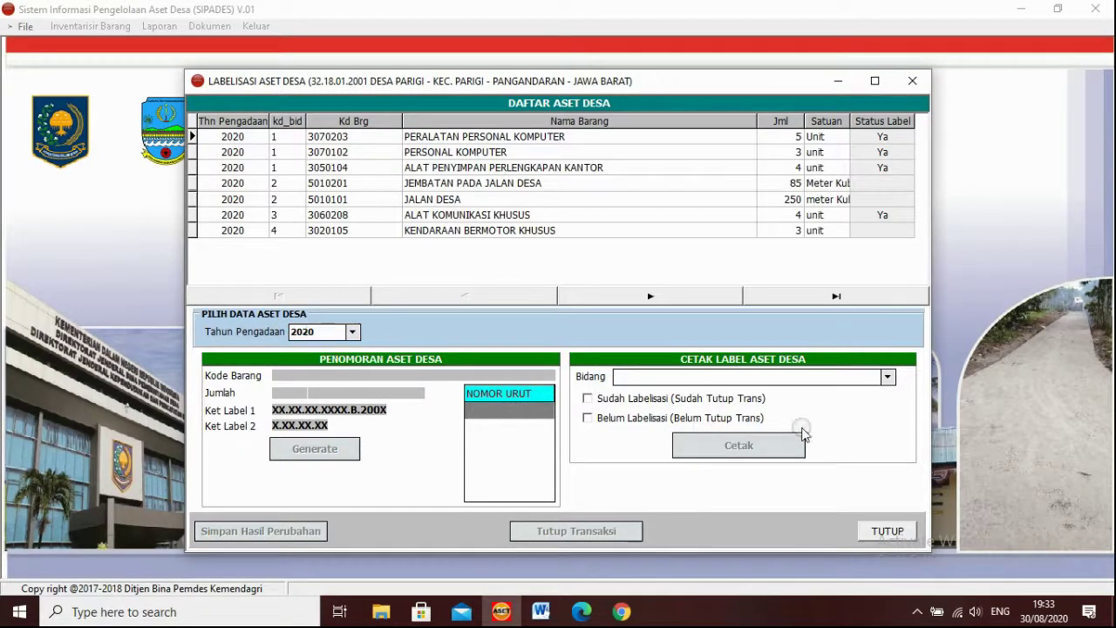
{"action": "left_click", "coordinate": [889, 377]}
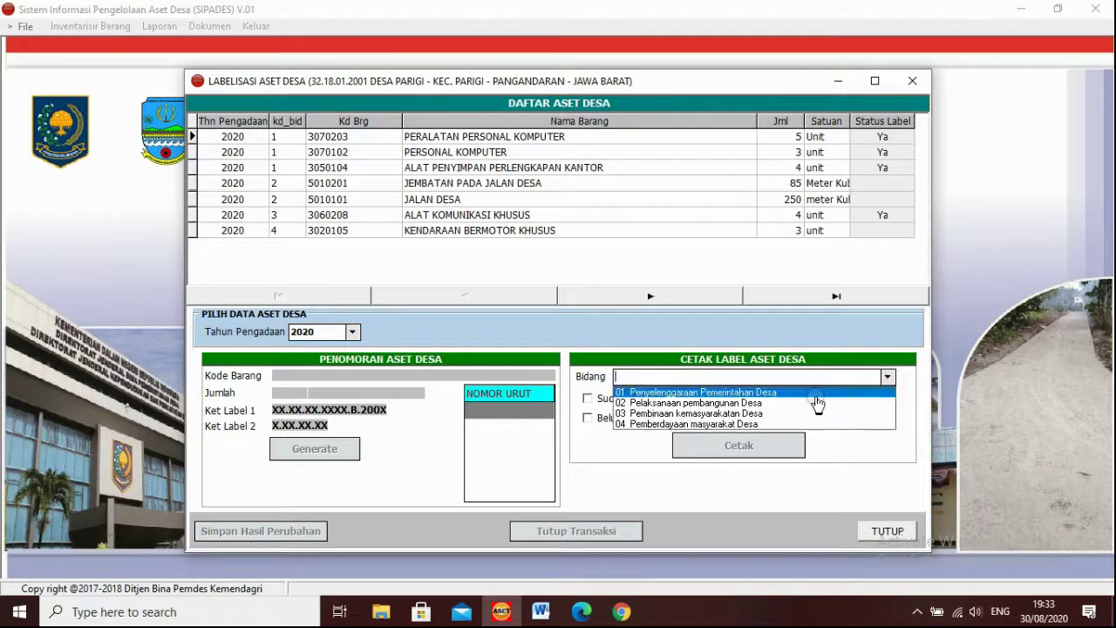
{"action": "left_click", "coordinate": [713, 424]}
{"action": "left_click", "coordinate": [623, 419]}
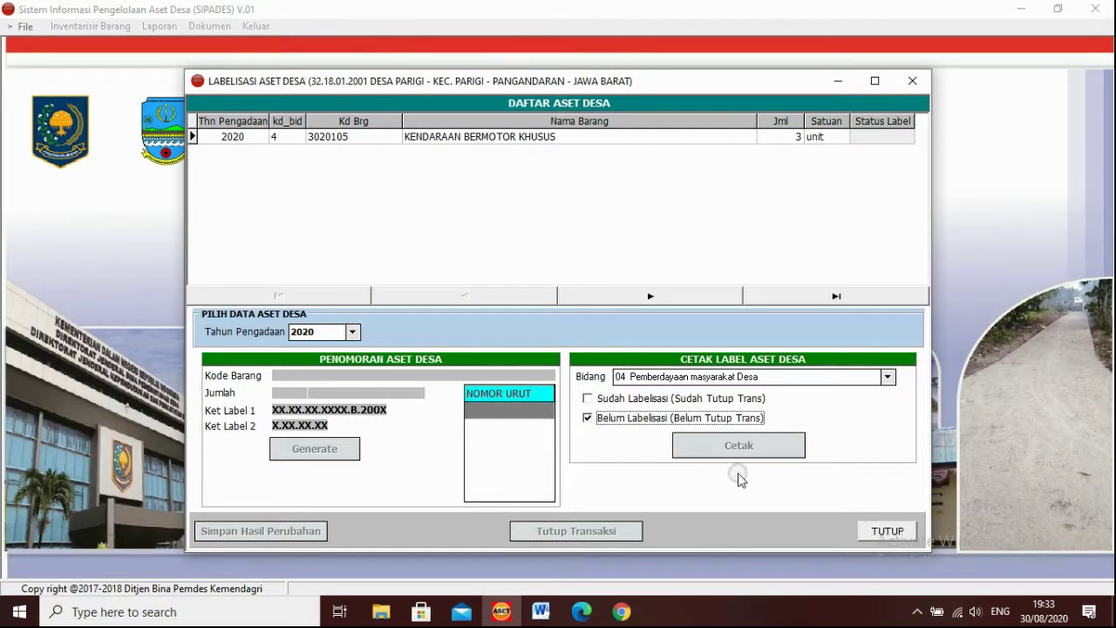
{"action": "left_click", "coordinate": [604, 399]}
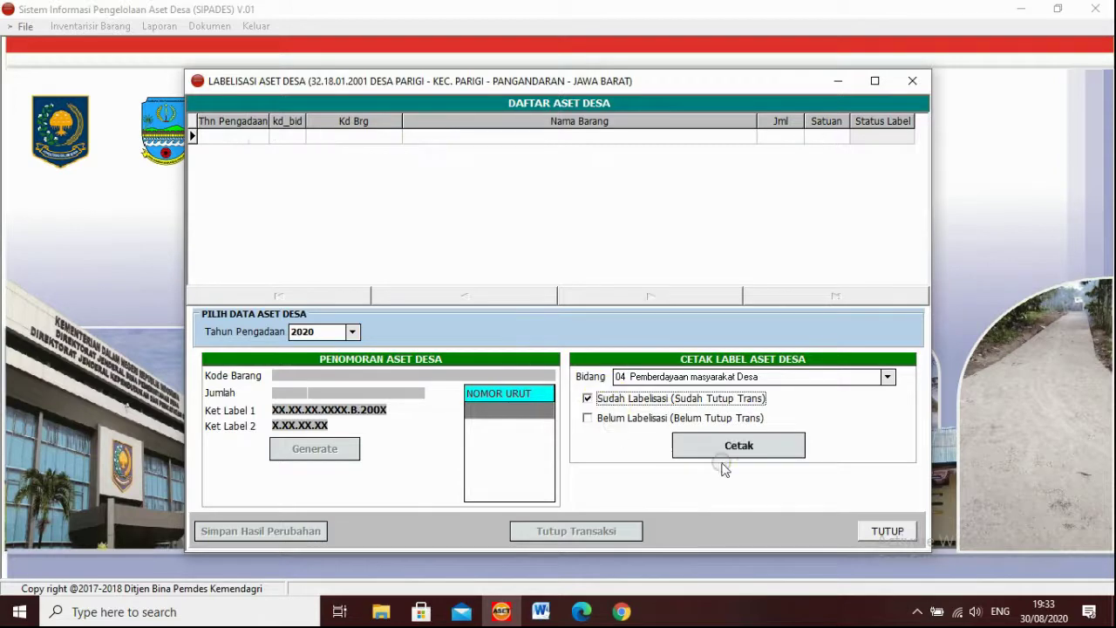
{"action": "left_click", "coordinate": [737, 446]}
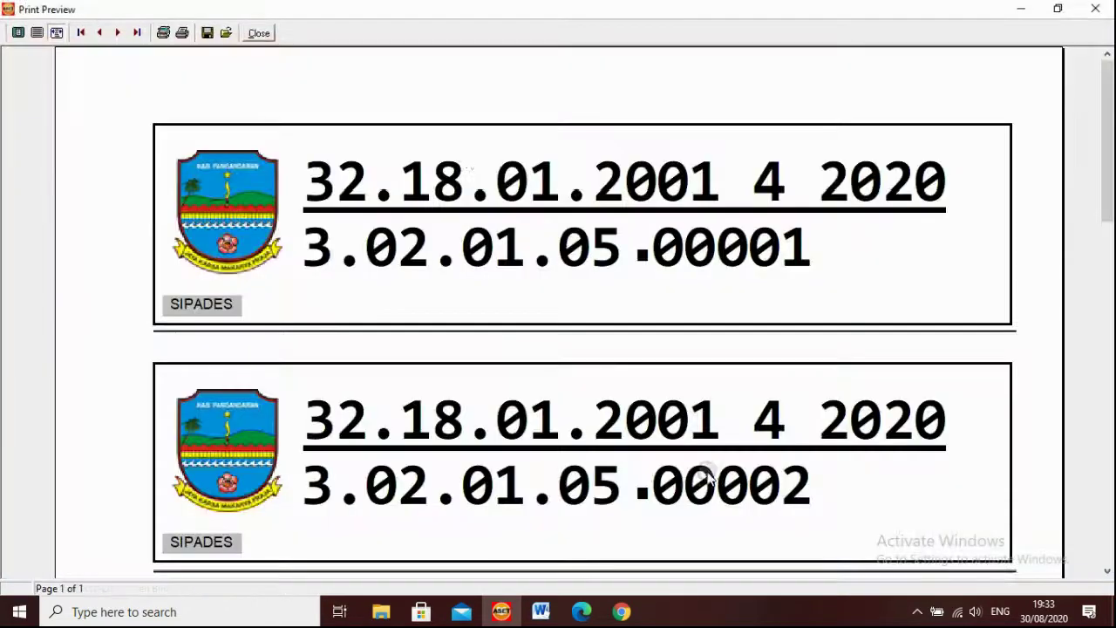
{"action": "left_click", "coordinate": [259, 32]}
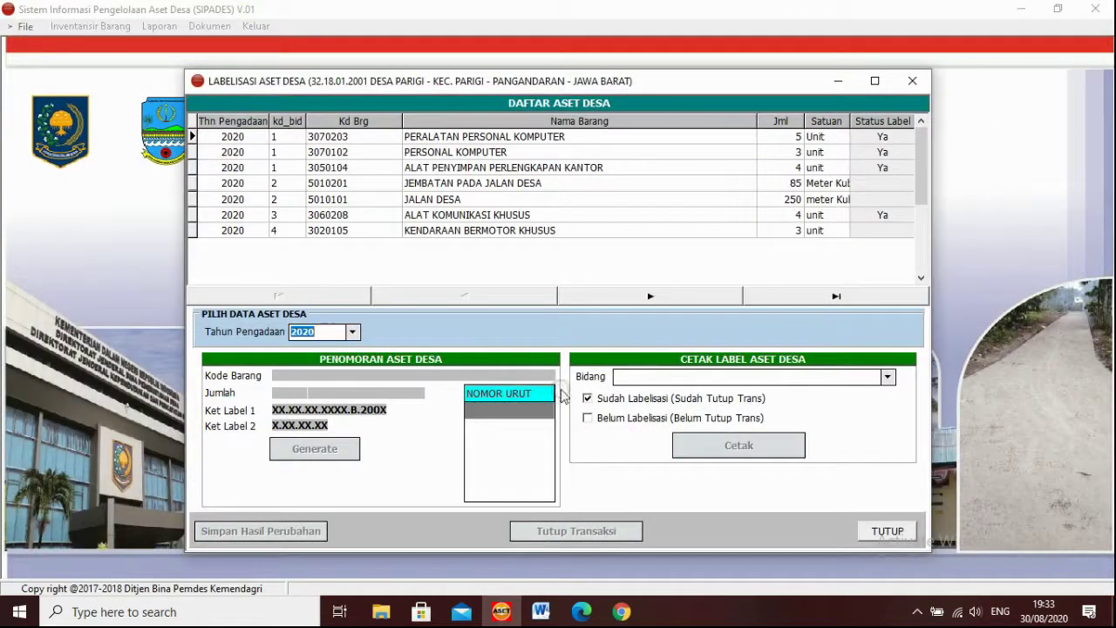
- Check the Kendaraan Bermotor Khusus item again, and filter the 2020 label list by Bidang 04 Pemberdayaan masyarakat Desa and Sudah Labelisasi
{"action": "left_click", "coordinate": [424, 230]}
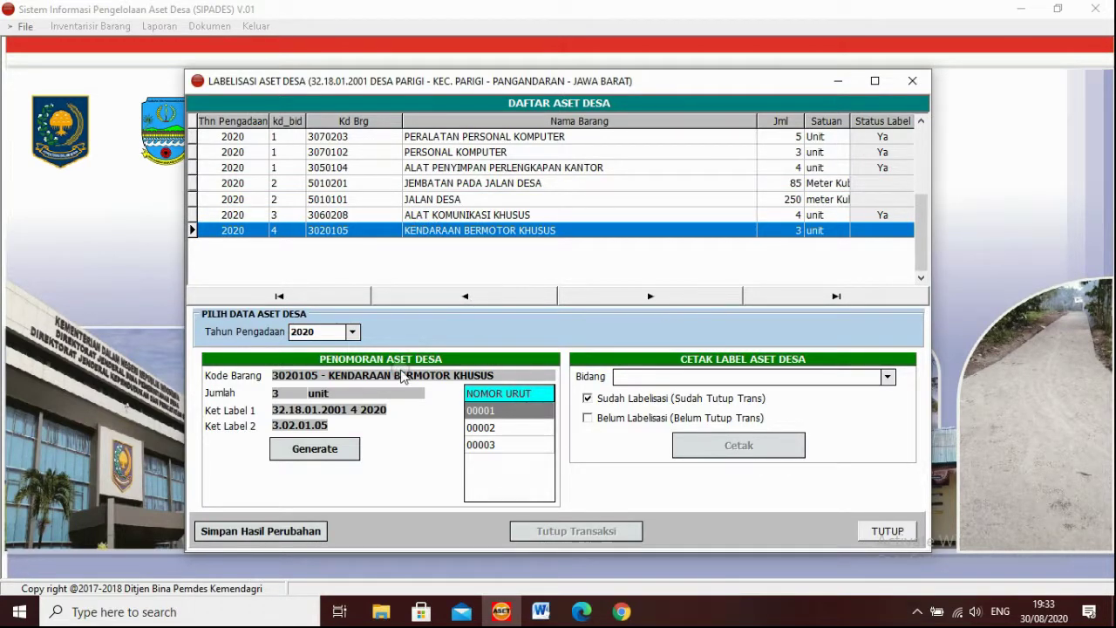
{"action": "left_click", "coordinate": [336, 331]}
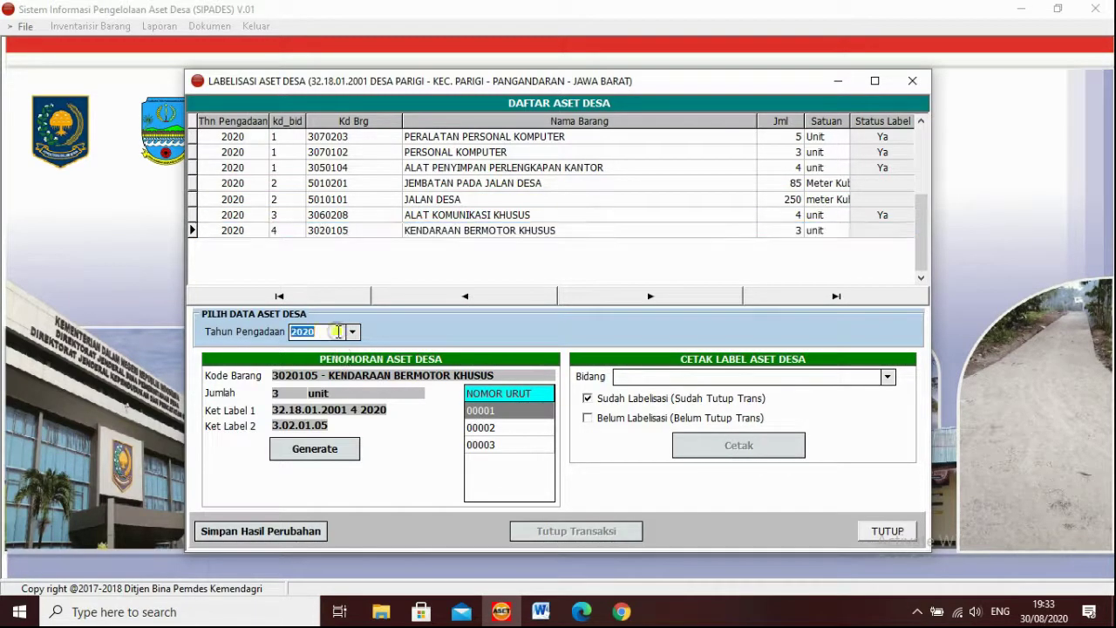
{"action": "type", "text": "20"}
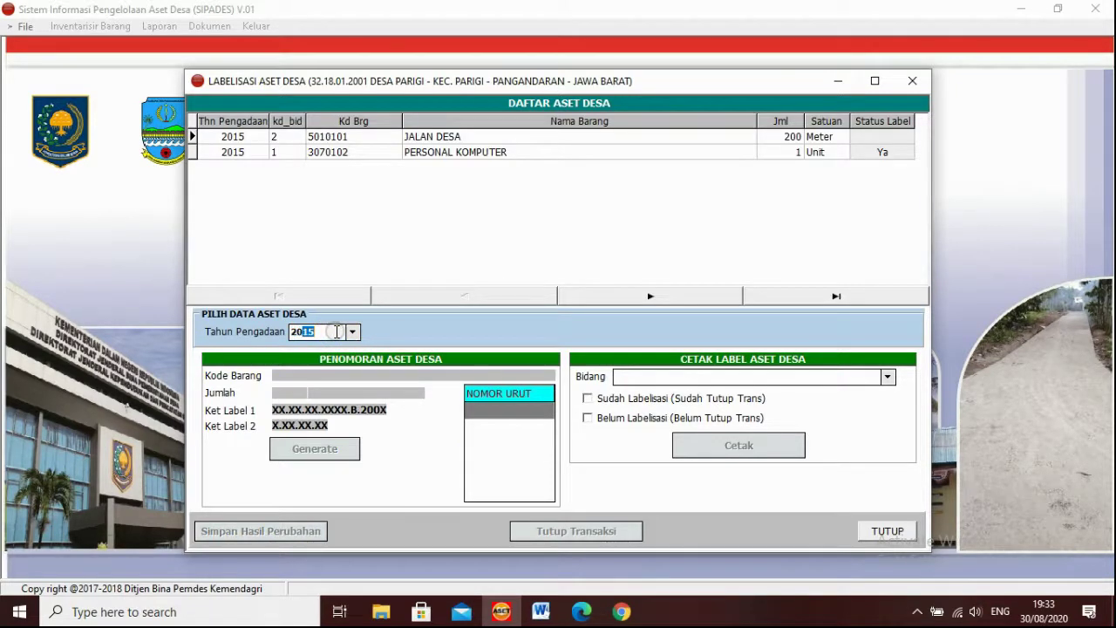
{"action": "type", "text": "20"}
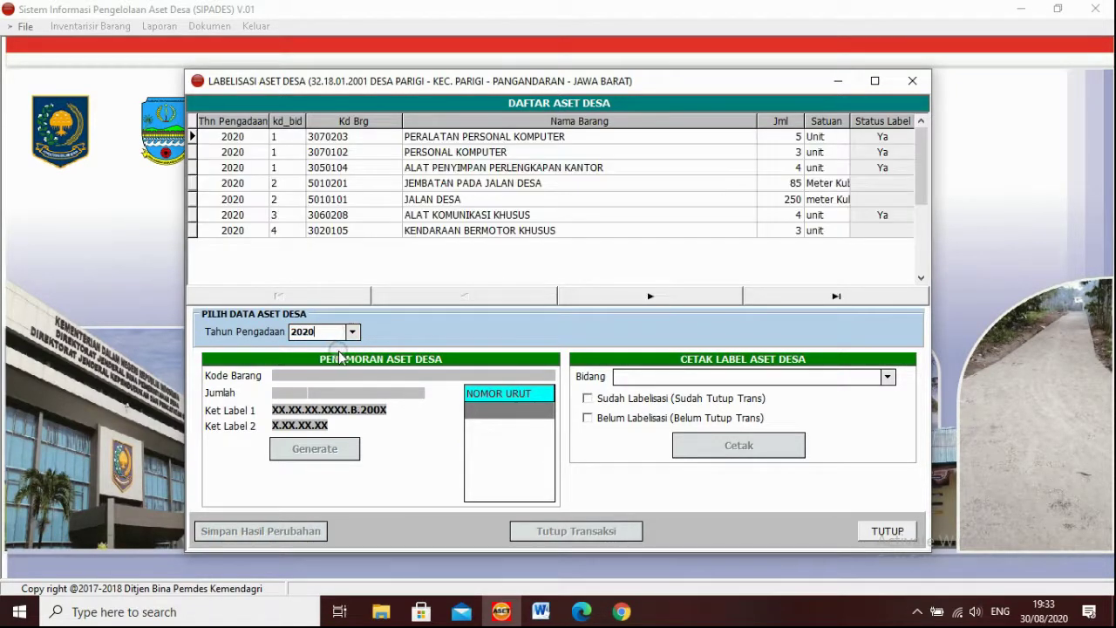
{"action": "left_click", "coordinate": [887, 377]}
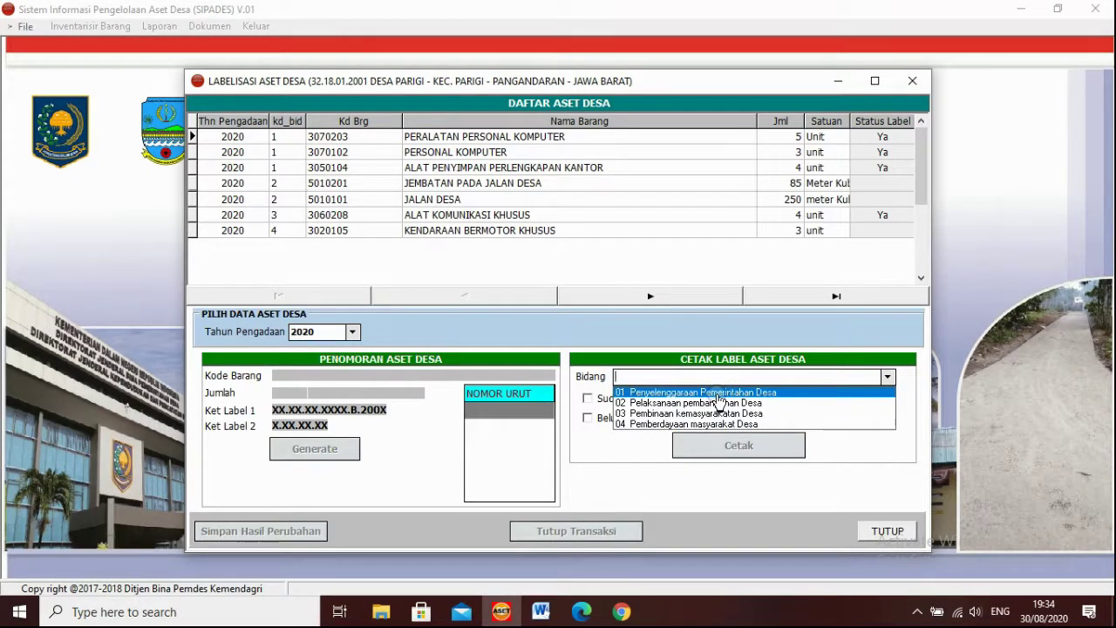
{"action": "left_click", "coordinate": [705, 424]}
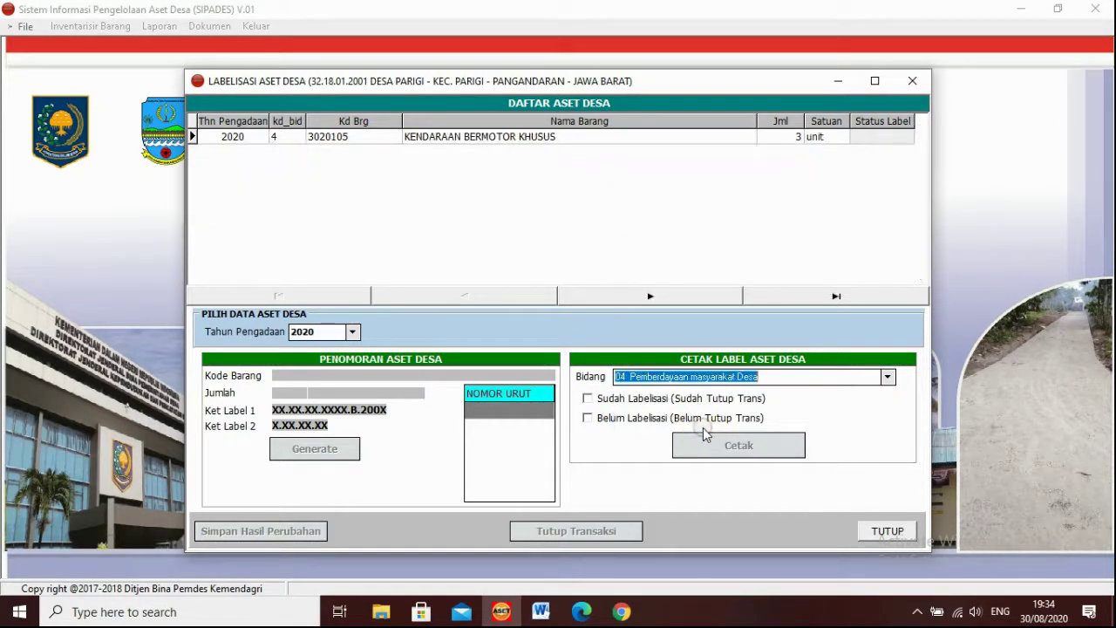
{"action": "left_click", "coordinate": [695, 399]}
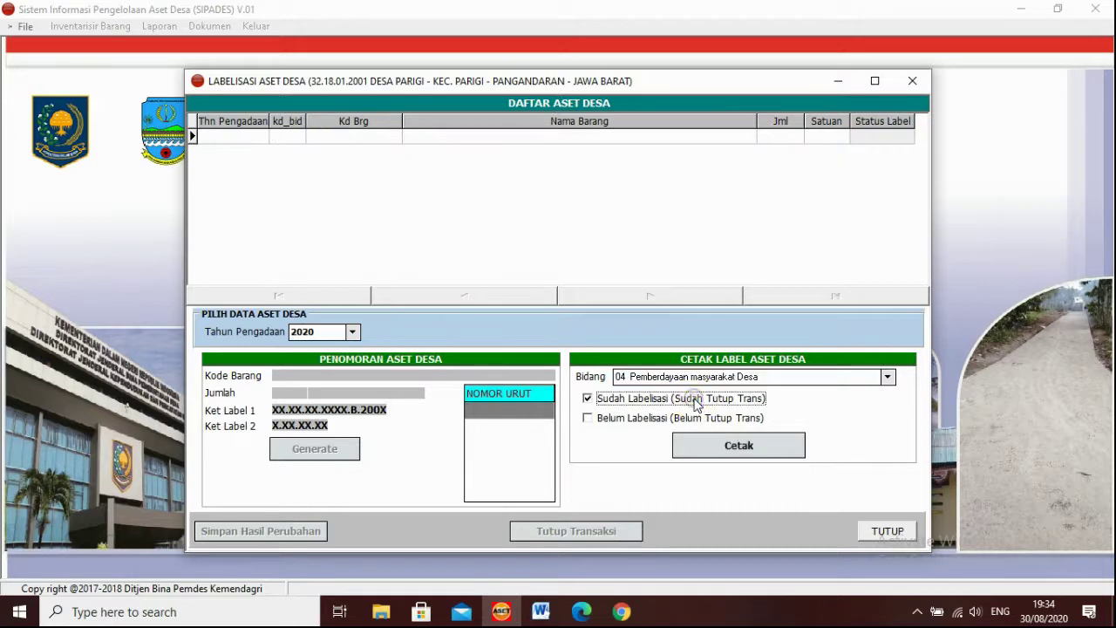
- Preview the filtered 2020 asset labels for Bidang 04 Pemberdayaan masyarakat Desa, and close the preview
{"action": "left_click", "coordinate": [693, 451]}
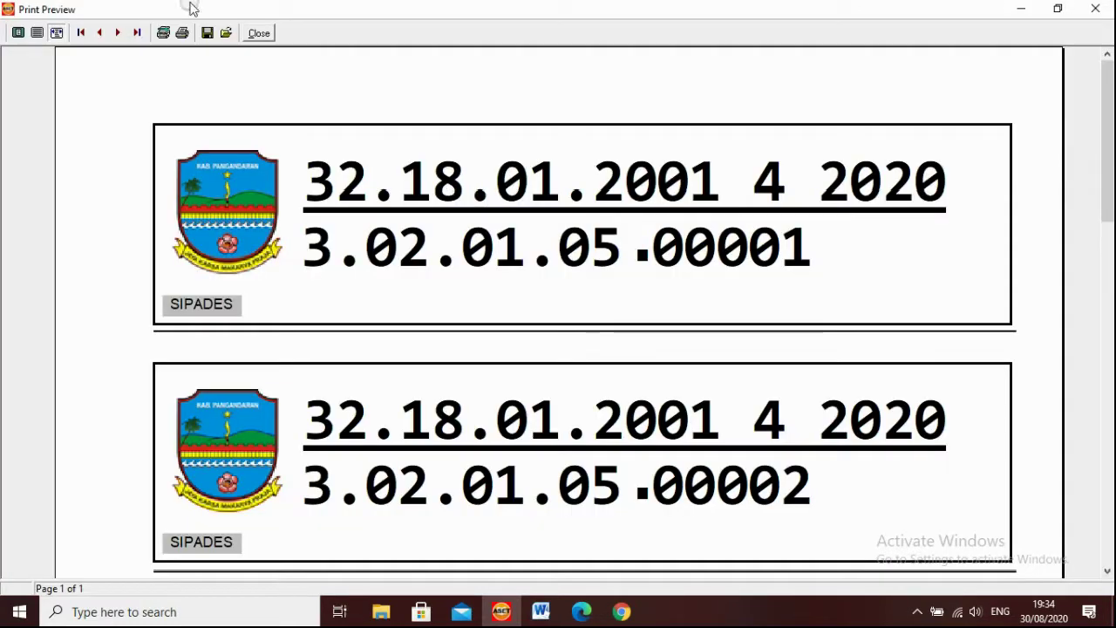
{"action": "left_click", "coordinate": [259, 33]}
- Save the label numbering of the 2020 Kendaraan Bermotor Khusus item, and close its labelling transaction and the form
{"action": "scroll", "coordinate": [471, 229], "scroll_direction": "down", "scroll_amount": 2}
{"action": "left_click", "coordinate": [470, 230]}
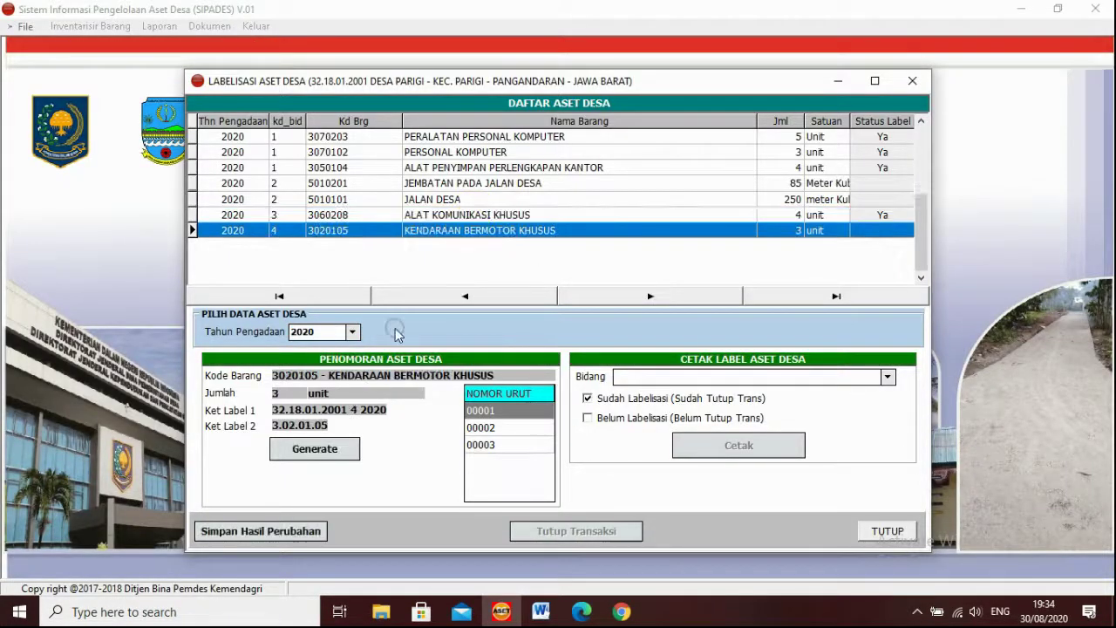
{"action": "left_click", "coordinate": [218, 530]}
{"action": "left_click", "coordinate": [528, 343]}
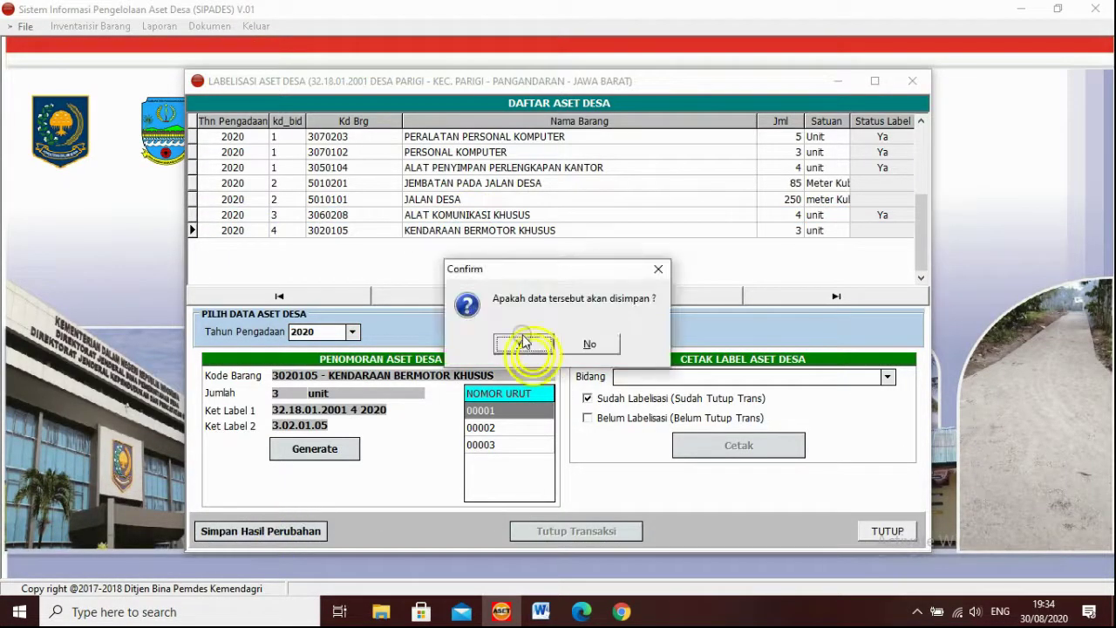
{"action": "left_click", "coordinate": [553, 345]}
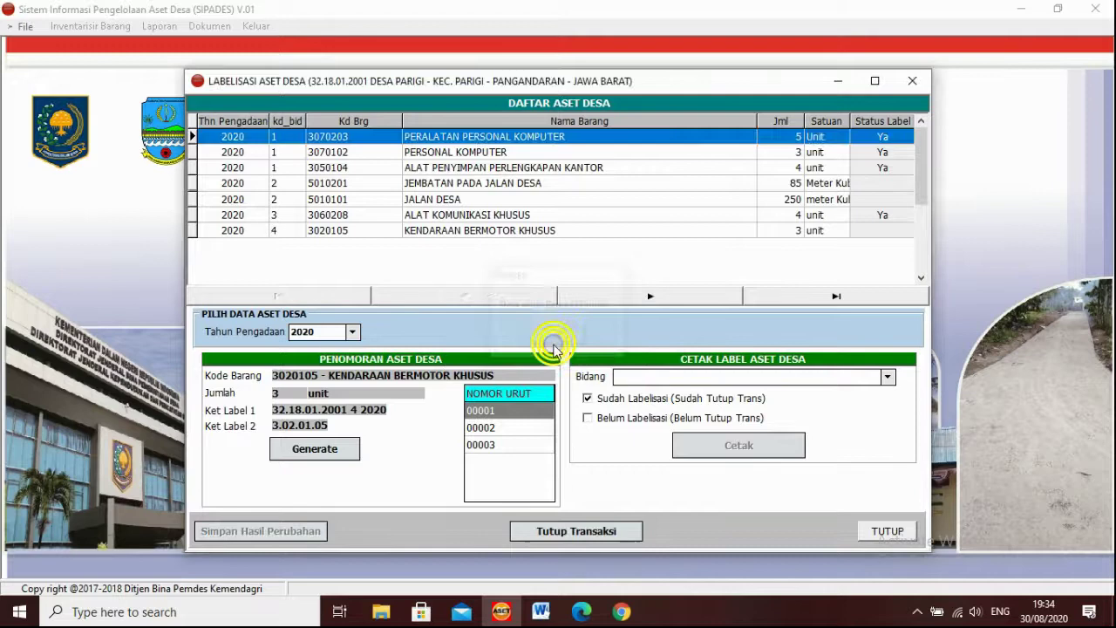
{"action": "left_click", "coordinate": [559, 530]}
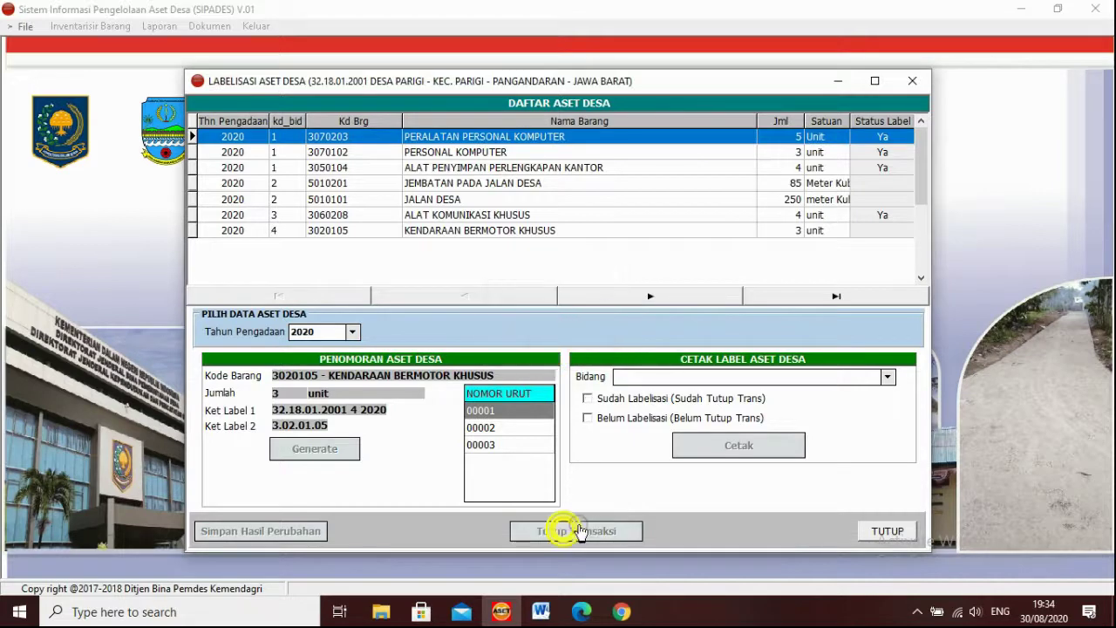
{"action": "left_click", "coordinate": [899, 531]}
- Open the Pemanfaatan form and go through the 2020 assets to select Kendaraan Bermotor Khusus
{"action": "left_click", "coordinate": [103, 26]}
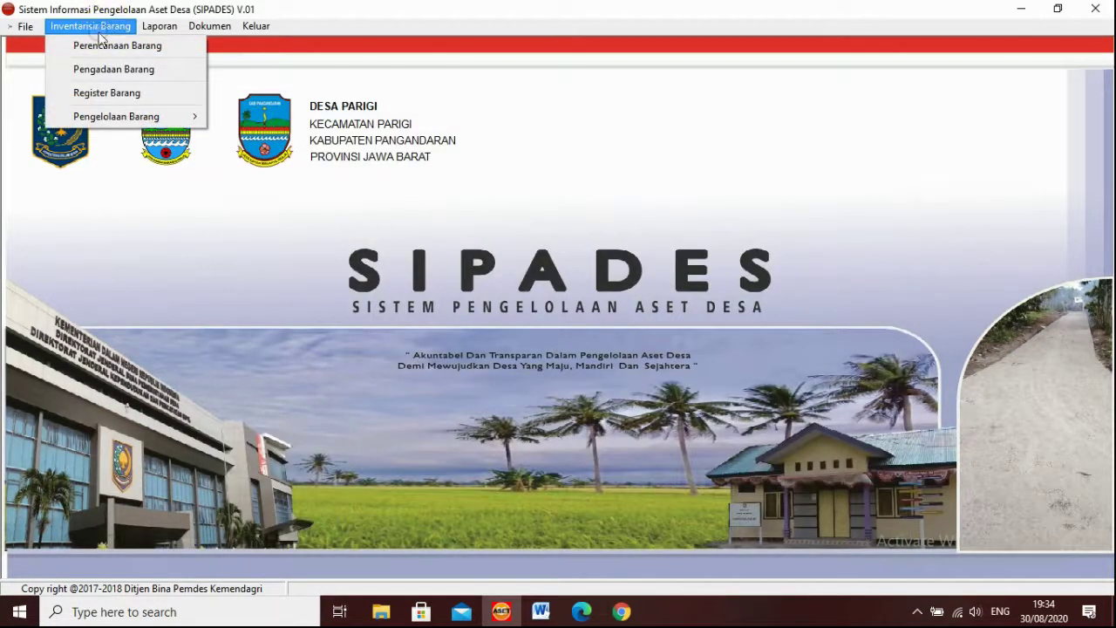
{"action": "mouse_move", "coordinate": [122, 120]}
{"action": "mouse_move", "coordinate": [278, 140]}
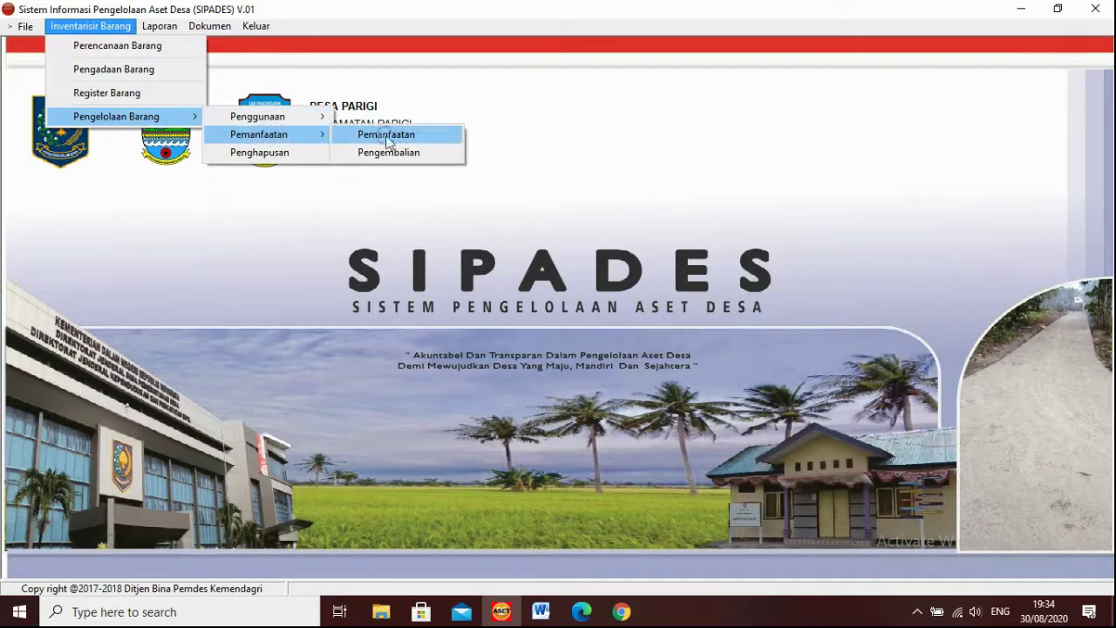
{"action": "left_click", "coordinate": [427, 136]}
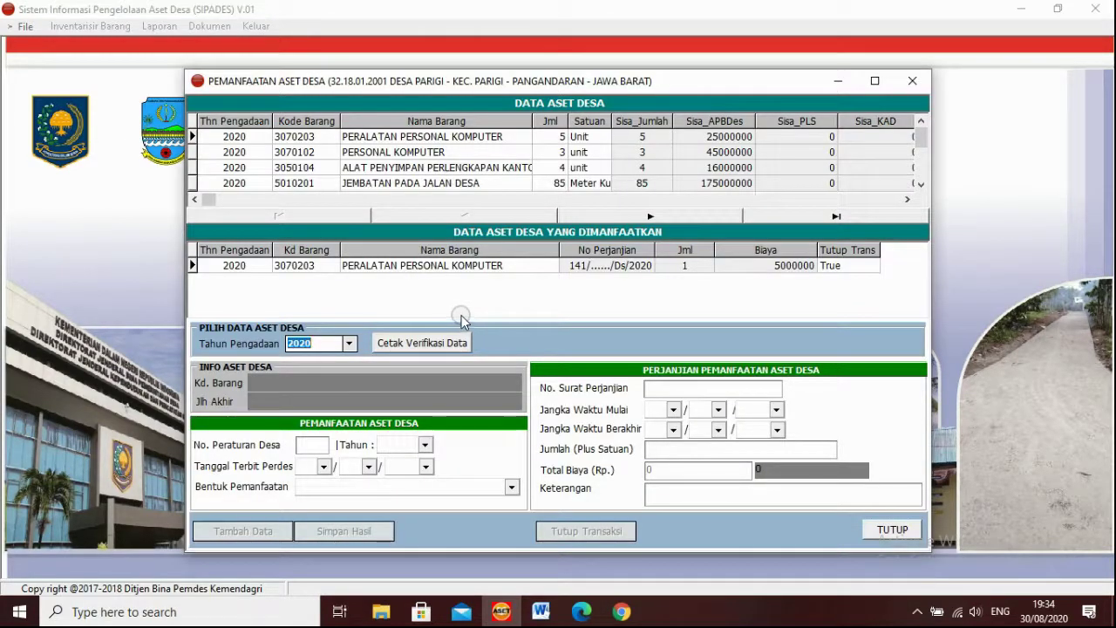
{"action": "left_click", "coordinate": [459, 139]}
{"action": "left_click", "coordinate": [459, 153]}
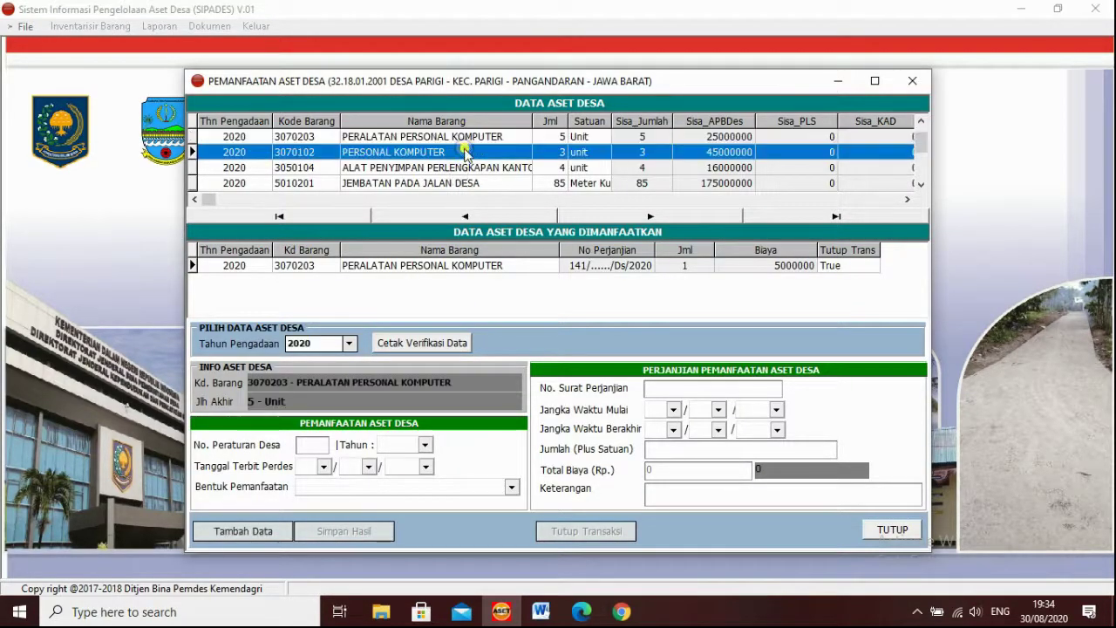
{"action": "left_click", "coordinate": [459, 166]}
{"action": "left_click", "coordinate": [445, 183]}
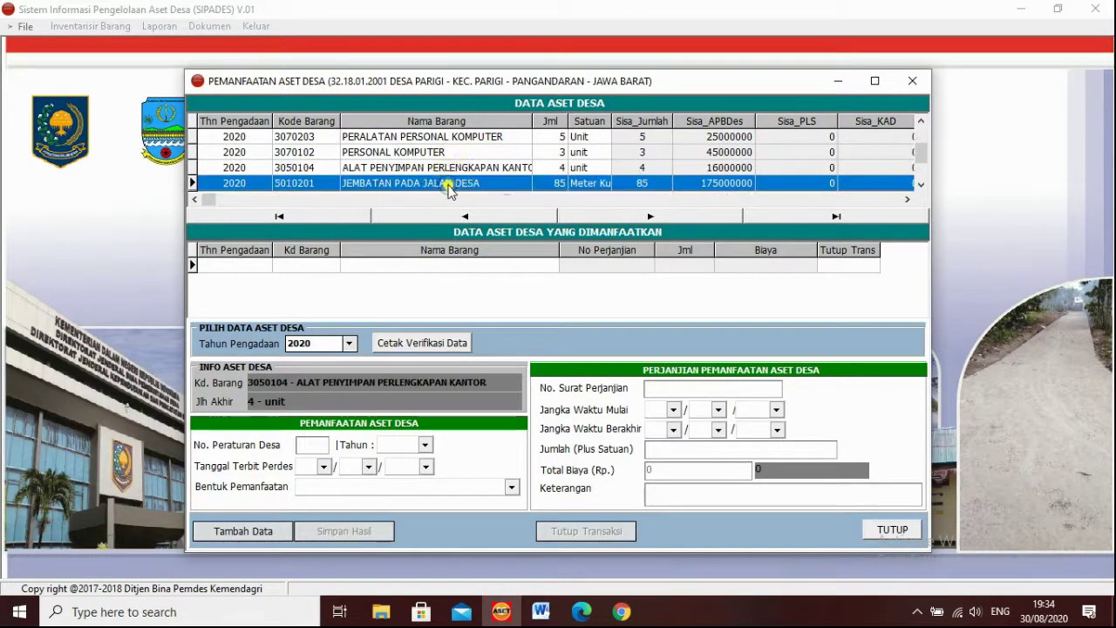
{"action": "left_click", "coordinate": [648, 217]}
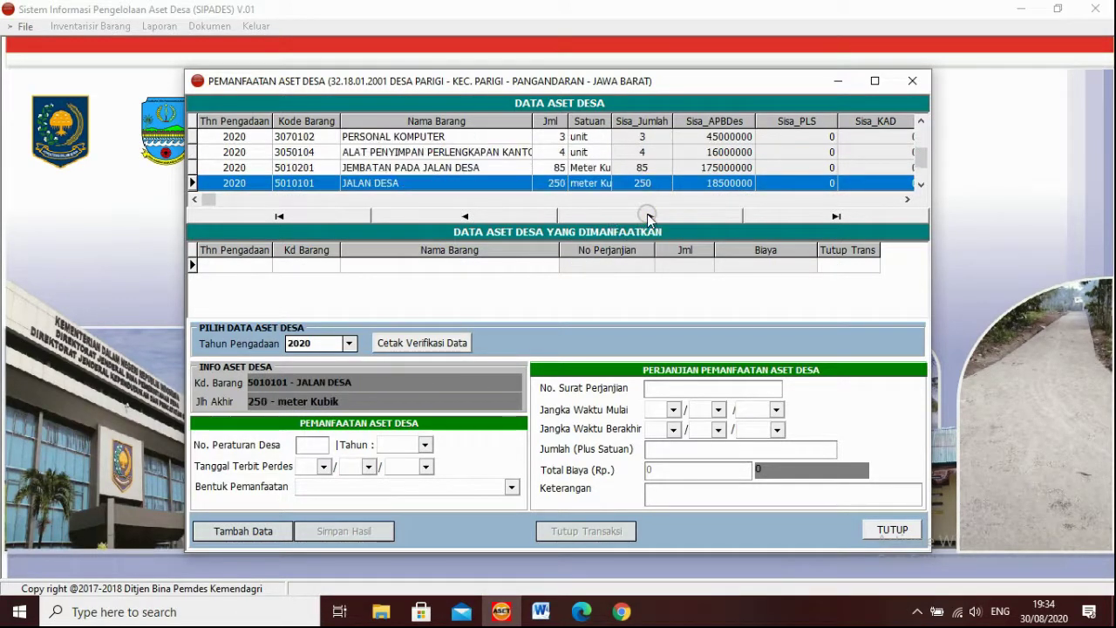
{"action": "left_click", "coordinate": [648, 217]}
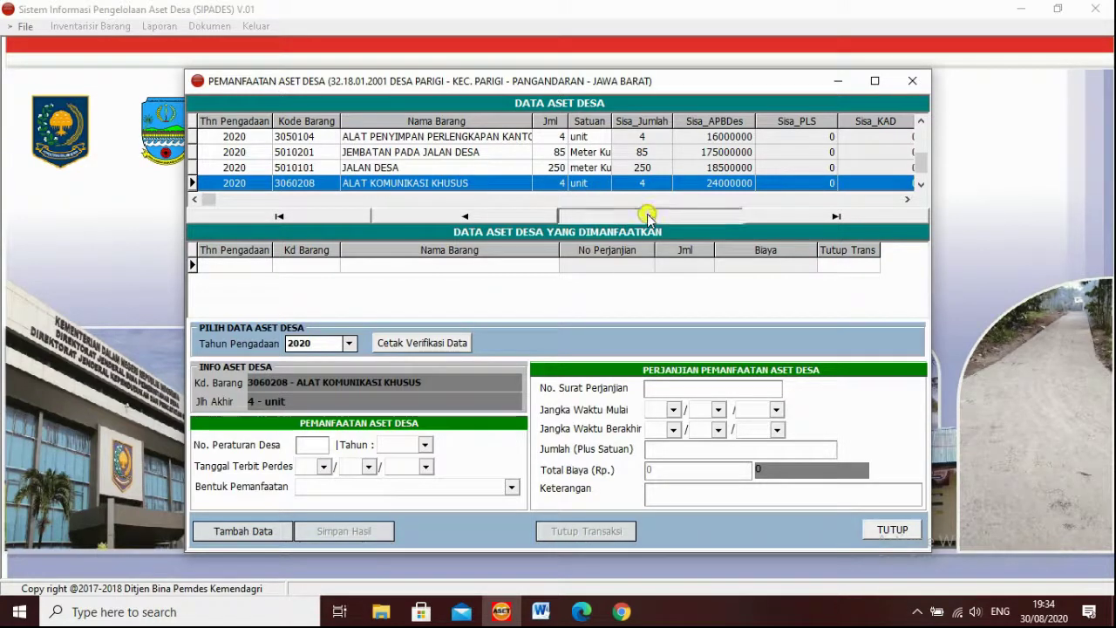
{"action": "left_click", "coordinate": [648, 218]}
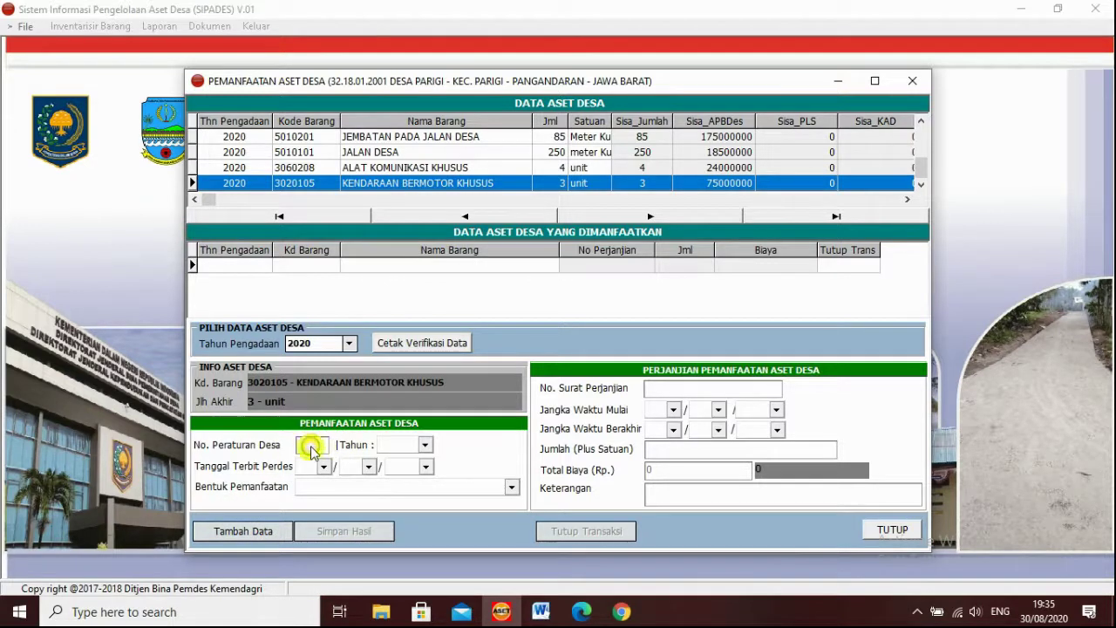
- Add a utilization record for Kendaraan Bermotor Khusus with No. Peraturan Desa 6 and Tahun 2020
{"action": "left_click", "coordinate": [253, 530]}
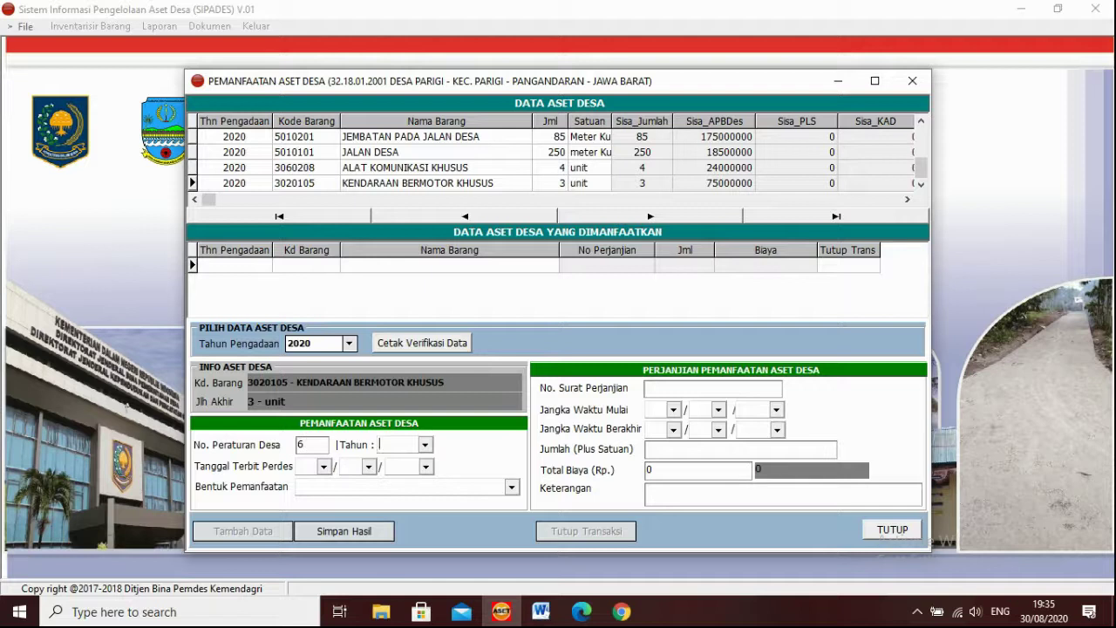
{"action": "type", "text": "22"}
{"action": "type", "text": "02"}
{"action": "type", "text": "0"}
- Set the Tanggal Terbit Perdes of the utilization record to 06/07/2020
{"action": "left_click", "coordinate": [324, 467]}
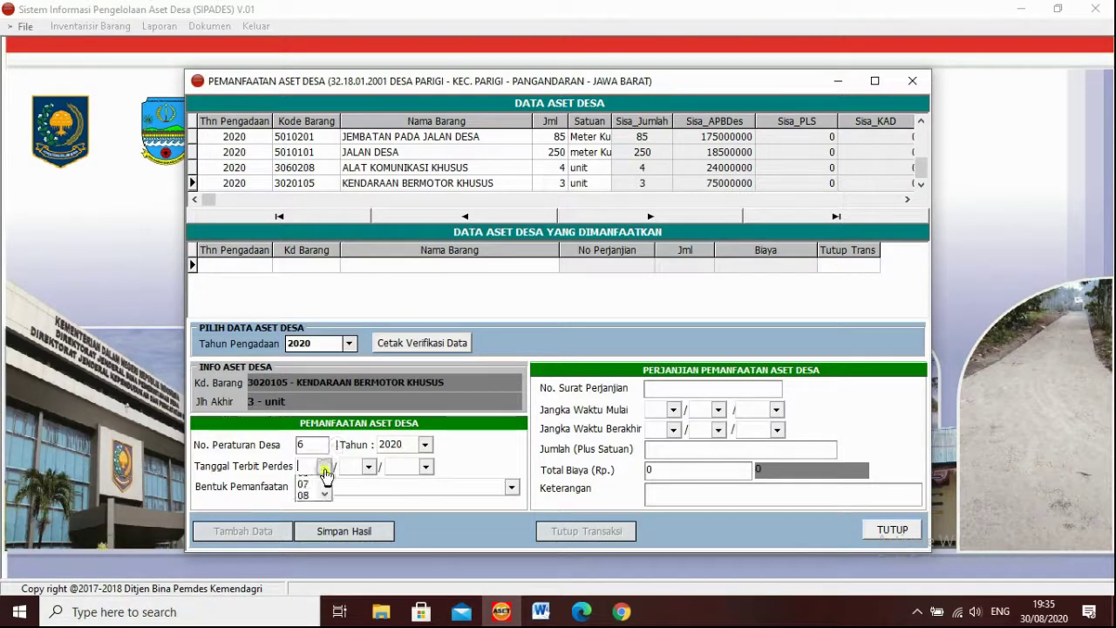
{"action": "left_click", "coordinate": [314, 532]}
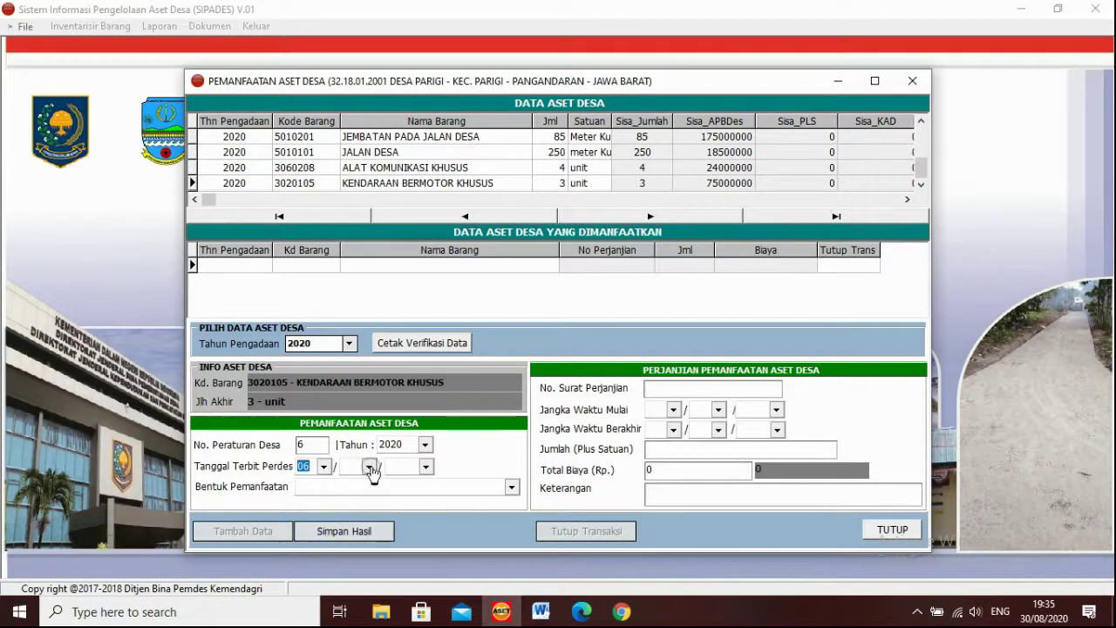
{"action": "left_click", "coordinate": [370, 468]}
{"action": "left_click", "coordinate": [350, 532]}
{"action": "left_click", "coordinate": [423, 475]}
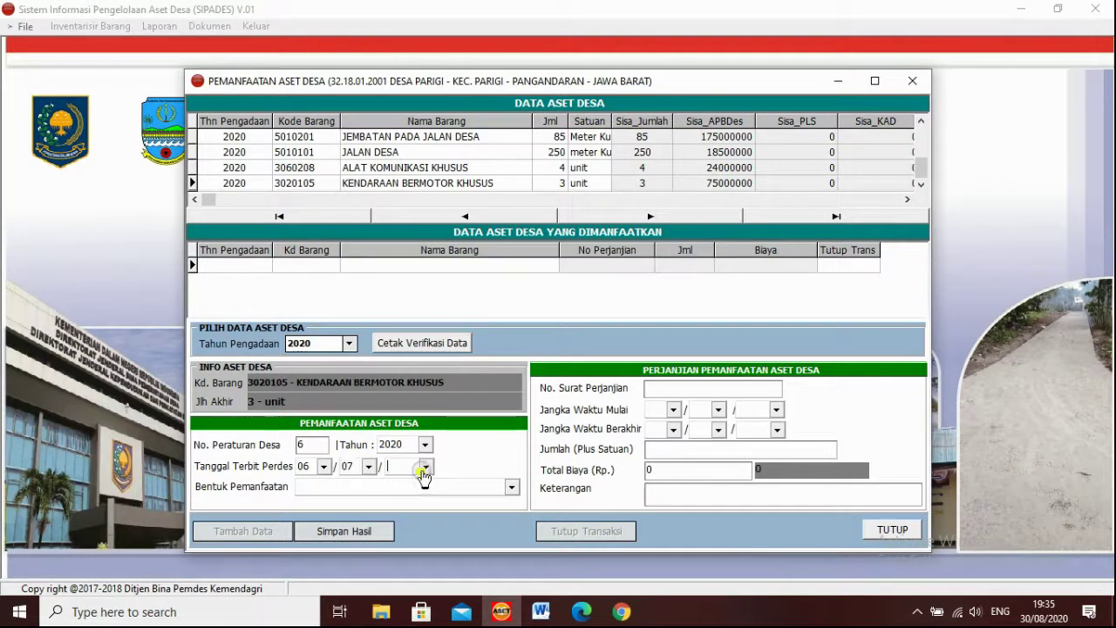
{"action": "left_click", "coordinate": [399, 466]}
{"action": "type", "text": "2"}
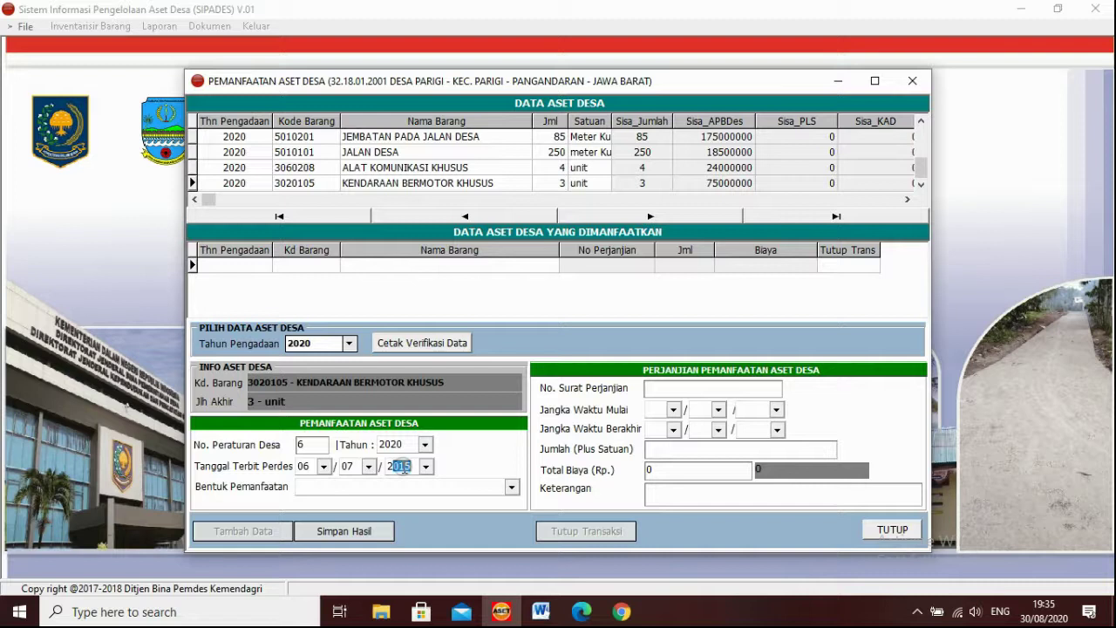
{"action": "type", "text": "020"}
- Choose Sewa as the Bentuk Pemanfaatan
{"action": "left_click", "coordinate": [509, 486]}
{"action": "left_click", "coordinate": [511, 488]}
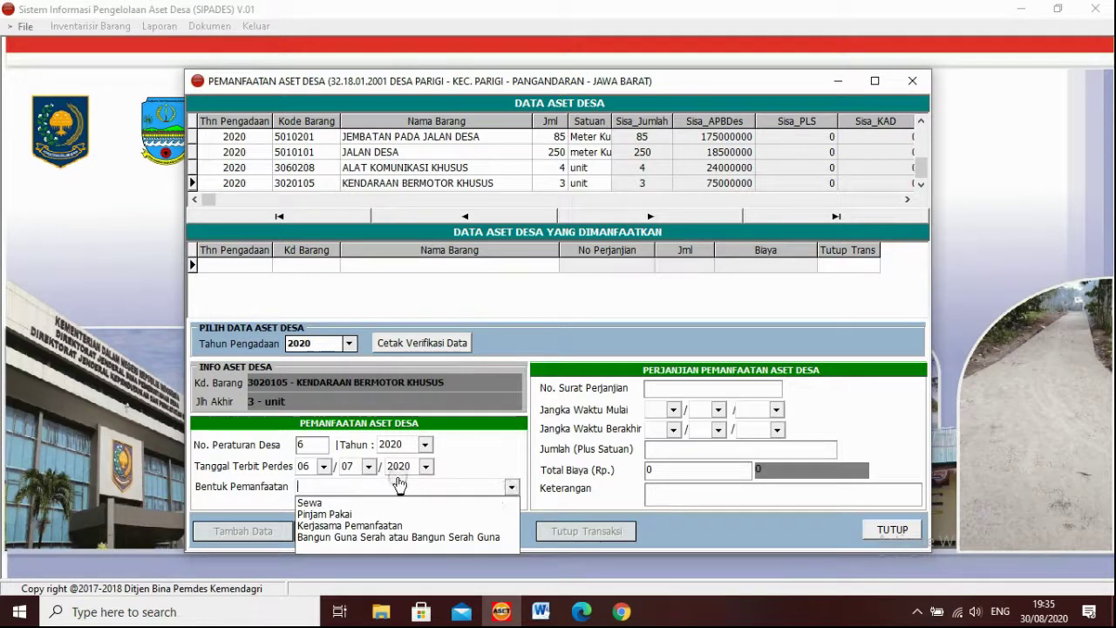
{"action": "left_click", "coordinate": [310, 504]}
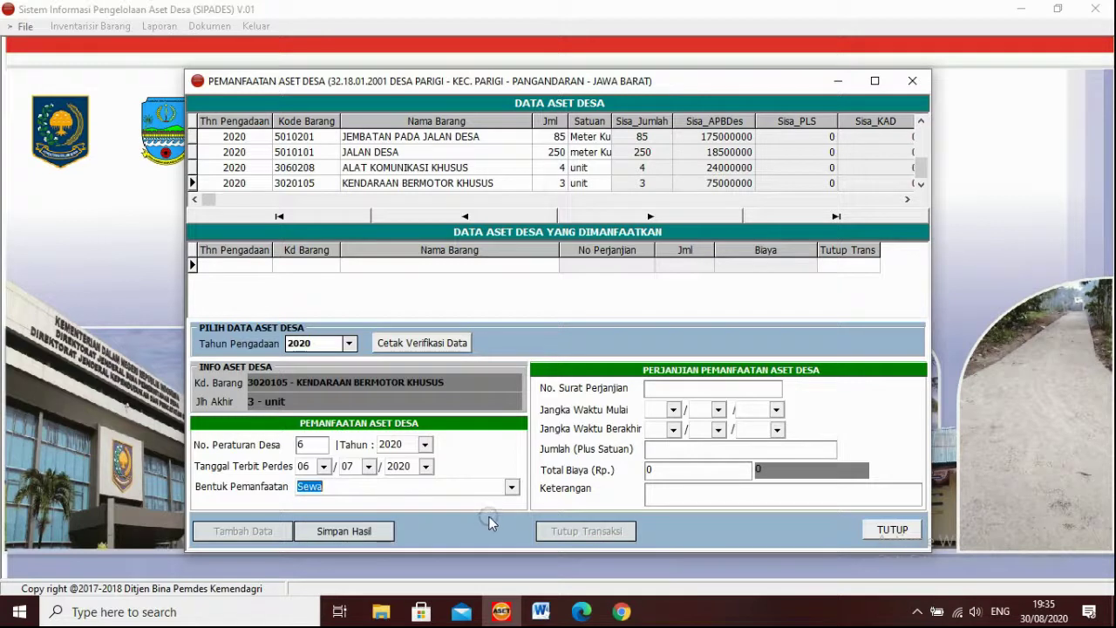
- Enter 970/......./Ds/2020 as the No. Surat Perjanjian and set Jangka Waktu Mulai to 01/08/2020
{"action": "left_click", "coordinate": [653, 388]}
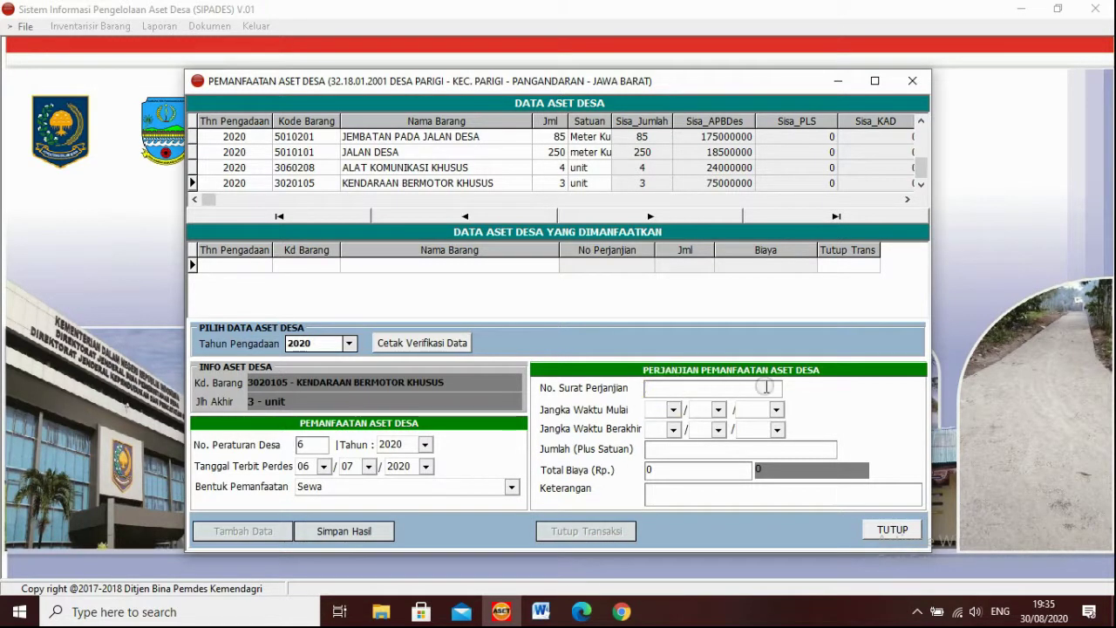
{"action": "type", "text": "970/......./Ds/2020"}
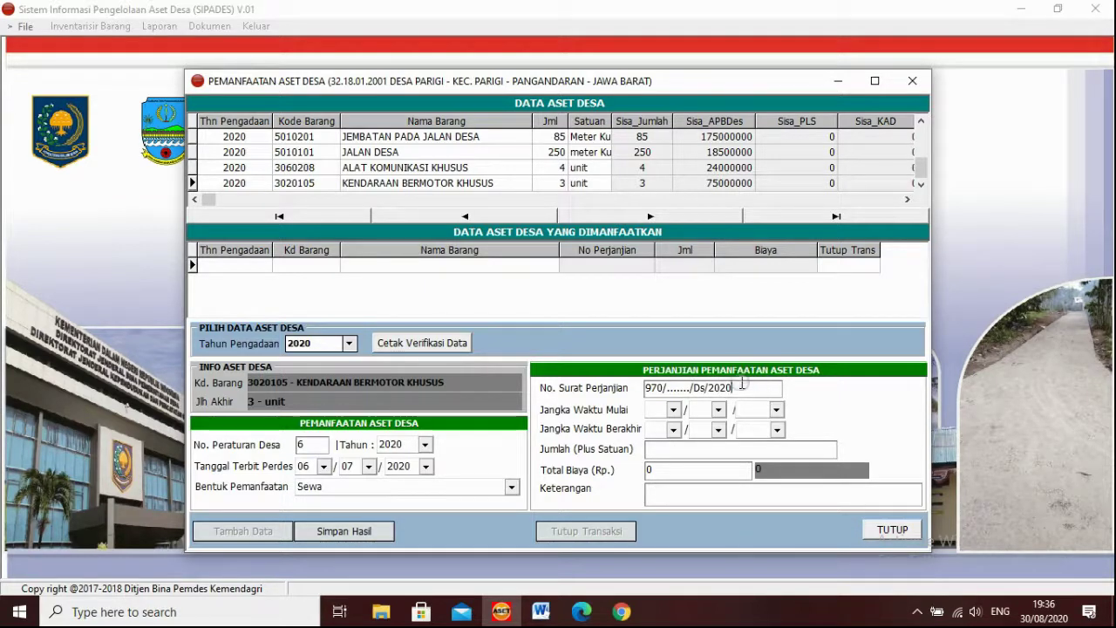
{"action": "left_click", "coordinate": [672, 409]}
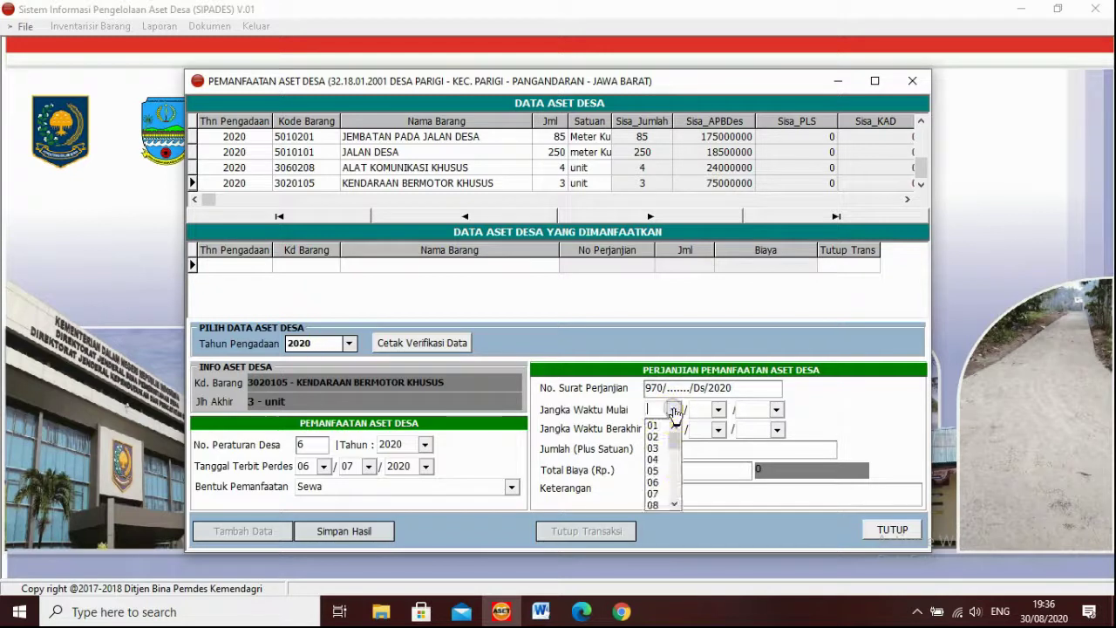
{"action": "left_click", "coordinate": [669, 426]}
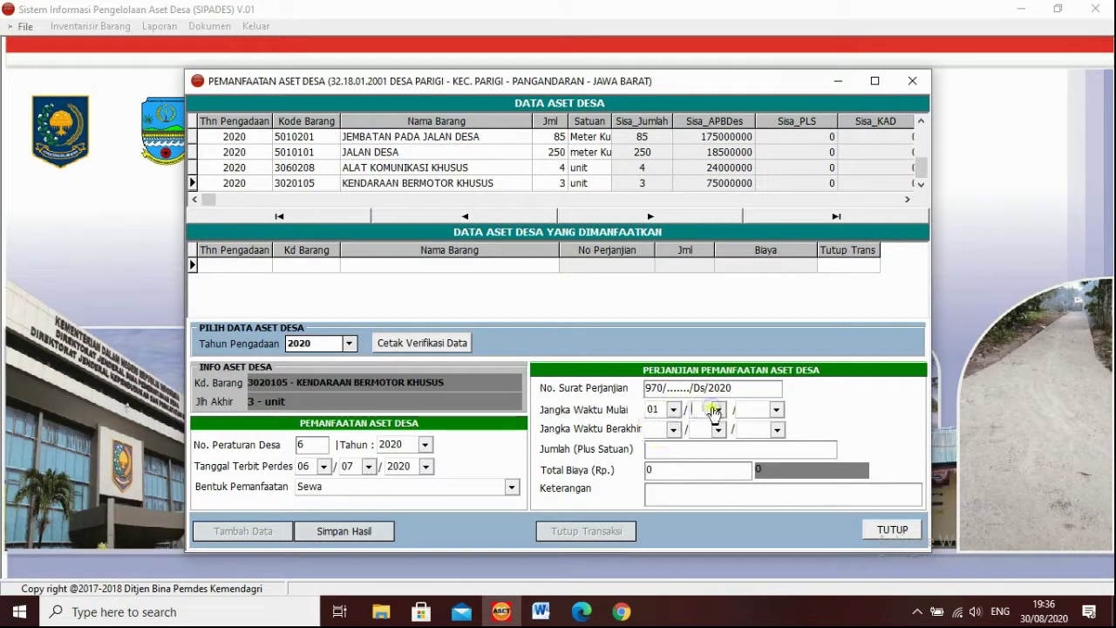
{"action": "left_click", "coordinate": [718, 409]}
{"action": "left_click", "coordinate": [698, 505]}
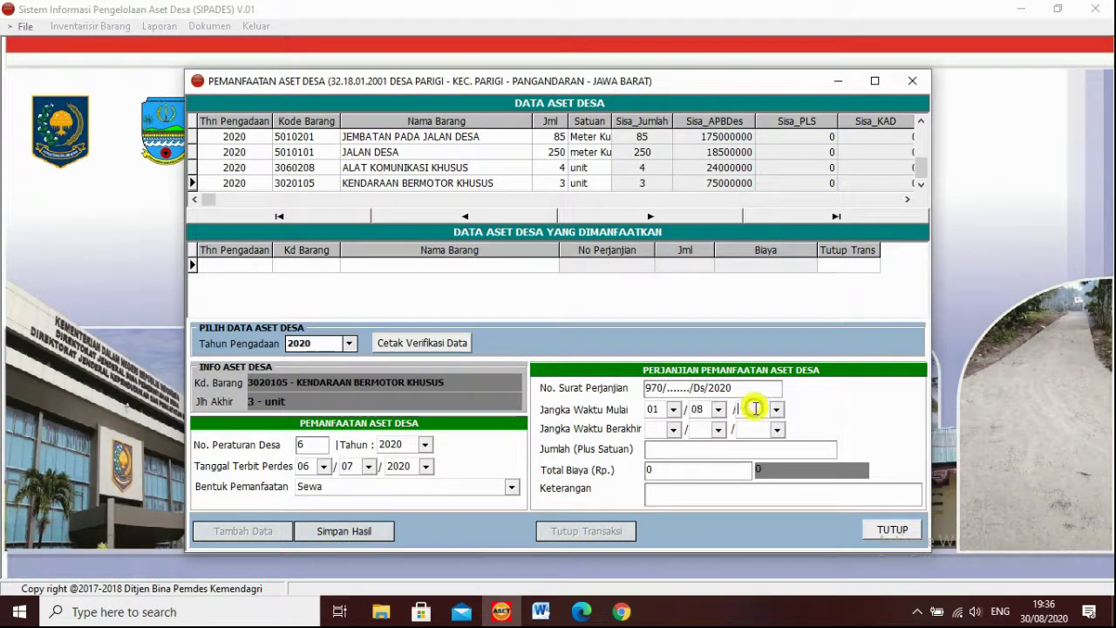
{"action": "type", "text": "20"}
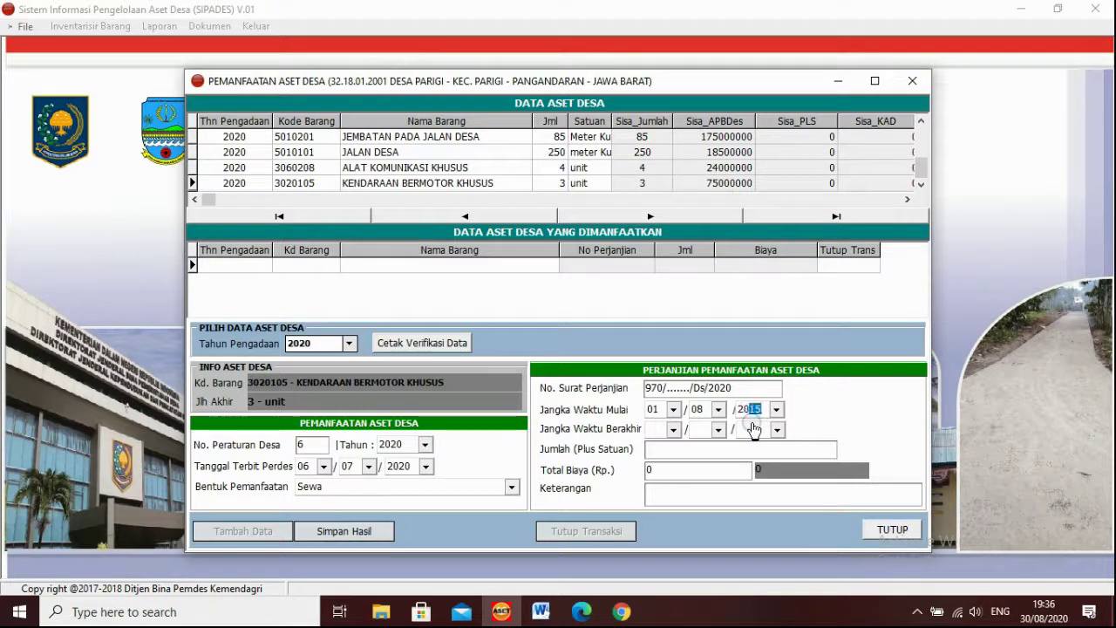
{"action": "type", "text": "20"}
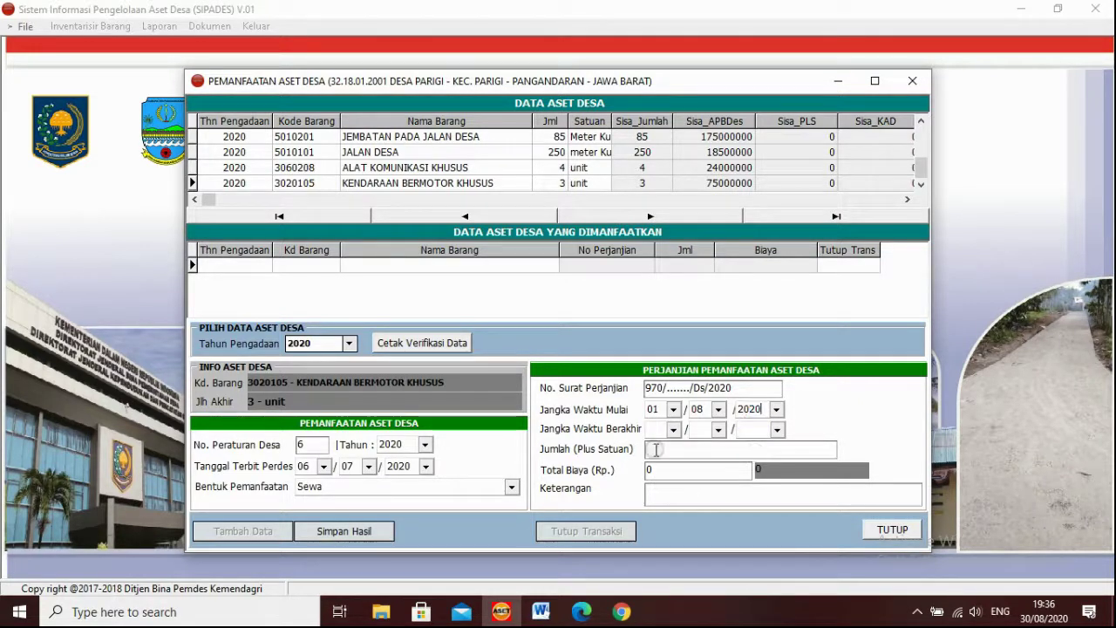
- Set the agreement's Jangka Waktu Berakhir to 01/01/2020
{"action": "left_click", "coordinate": [672, 431]}
{"action": "left_click", "coordinate": [666, 429]}
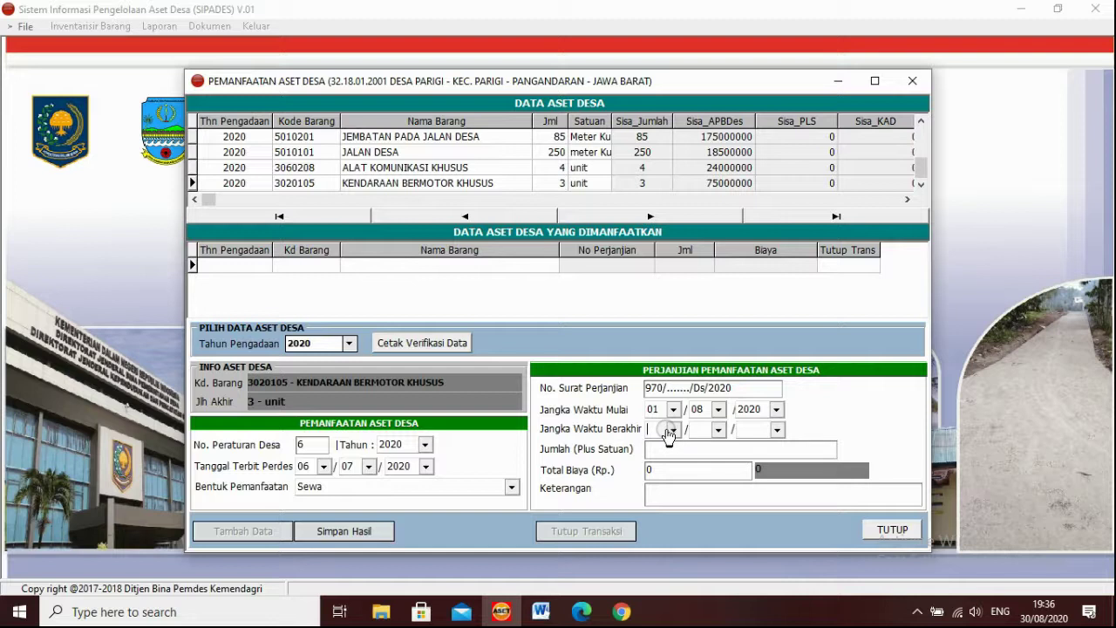
{"action": "type", "text": "01"}
{"action": "left_click", "coordinate": [698, 429]}
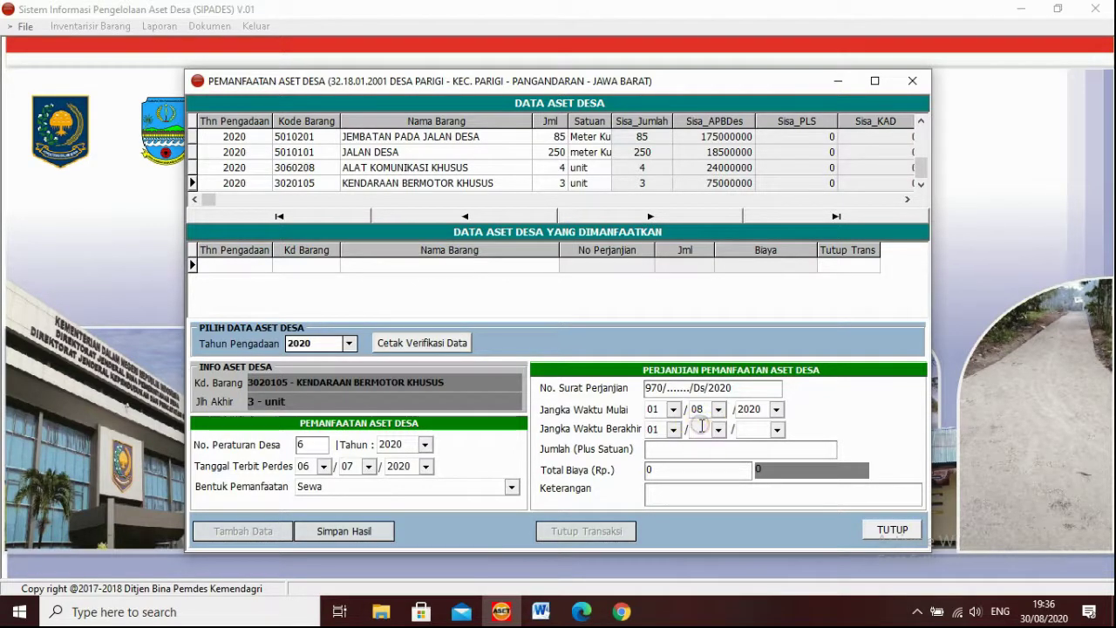
{"action": "type", "text": "08"}
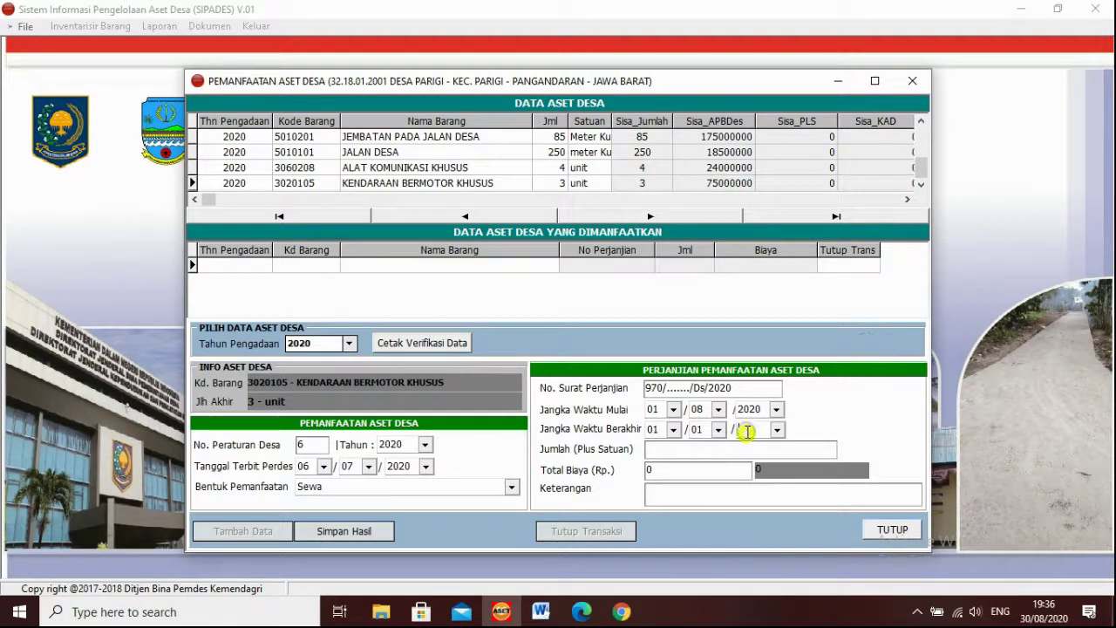
{"action": "left_click", "coordinate": [746, 430]}
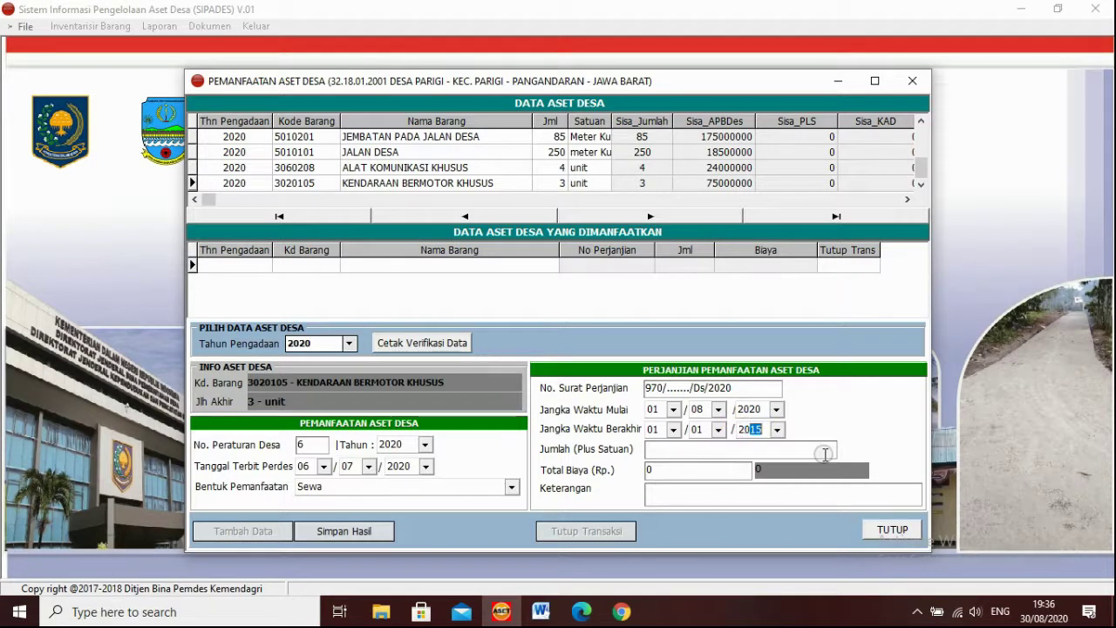
{"action": "type", "text": "020"}
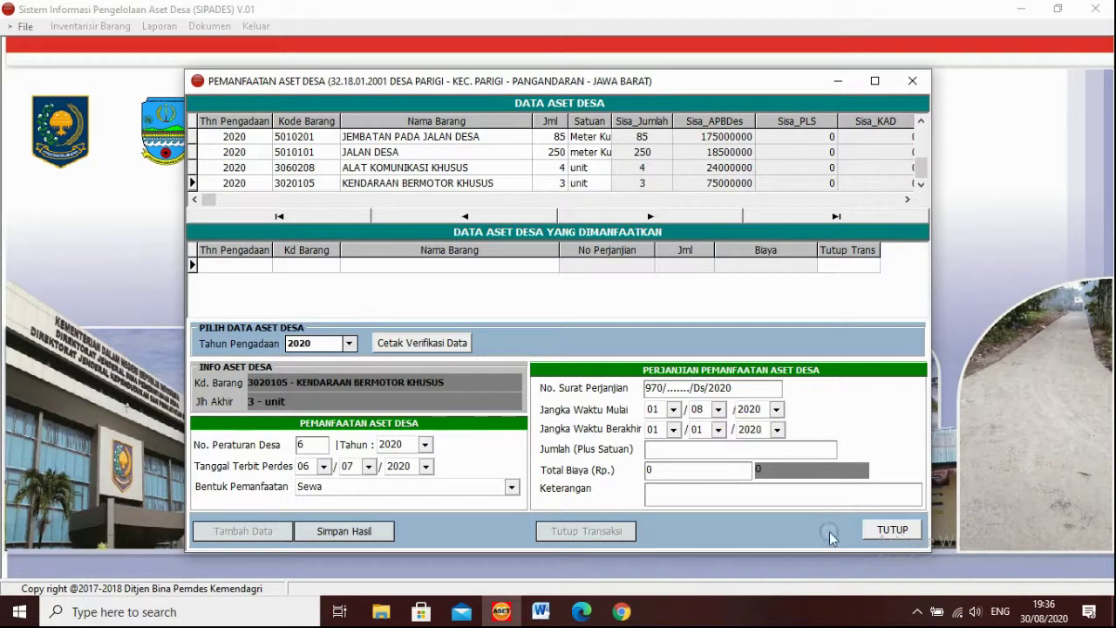
- Set the agreement's Jumlah to 1 and the Total Biaya to 2000000
{"action": "left_click", "coordinate": [654, 450]}
{"action": "type", "text": "1"}
{"action": "left_click", "coordinate": [699, 469]}
{"action": "type", "text": "5"}
{"action": "type", "text": "0"}
{"action": "key", "text": "BackSpace"}
{"action": "key", "text": "BackSpace"}
{"action": "type", "text": "2000000"}
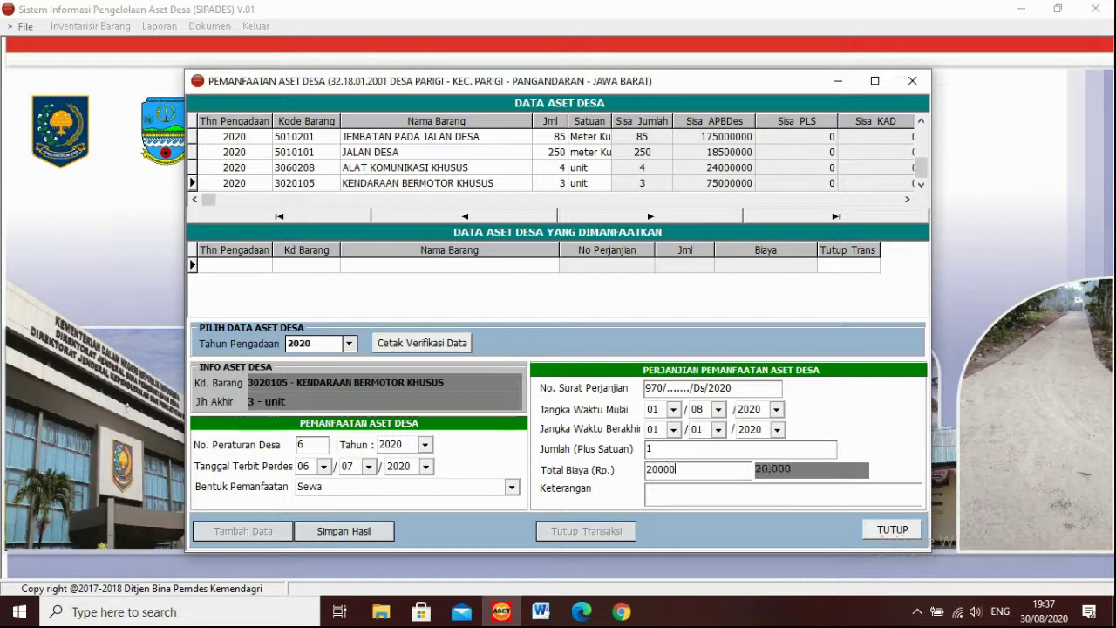
- Enter "Disewakan ke poktan tani makmur" as the Keterangan of the utilization agreement
{"action": "left_click", "coordinate": [783, 497]}
{"action": "type", "text": "Disewakan "}
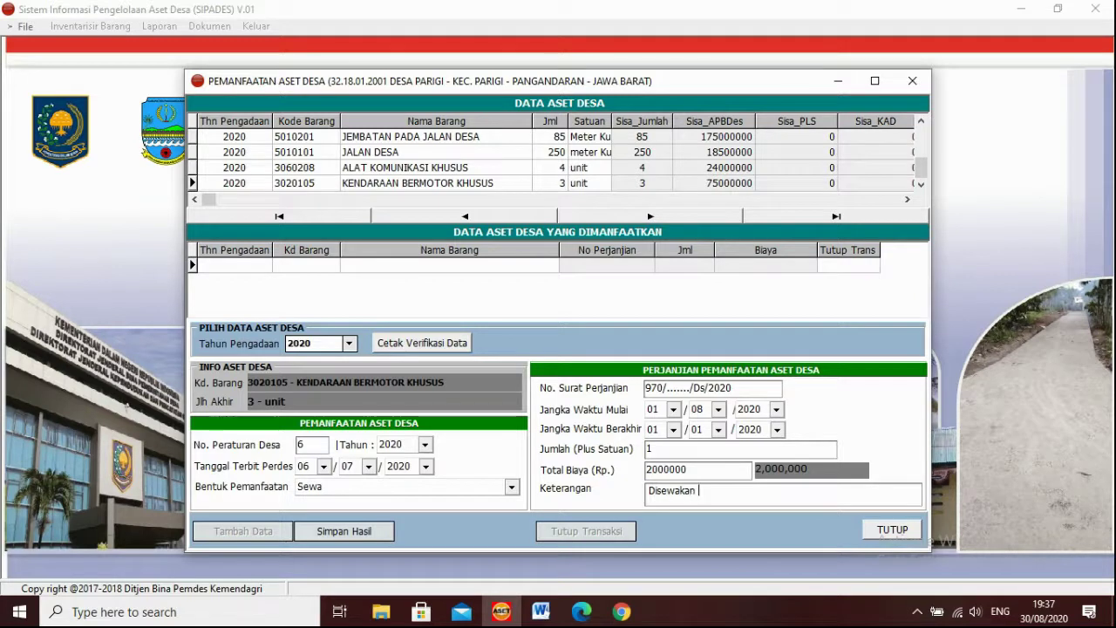
{"action": "type", "text": "ke p"}
{"action": "type", "text": "o"}
{"action": "type", "text": "j"}
{"action": "type", "text": "ktan t"}
{"action": "type", "text": "ani ma"}
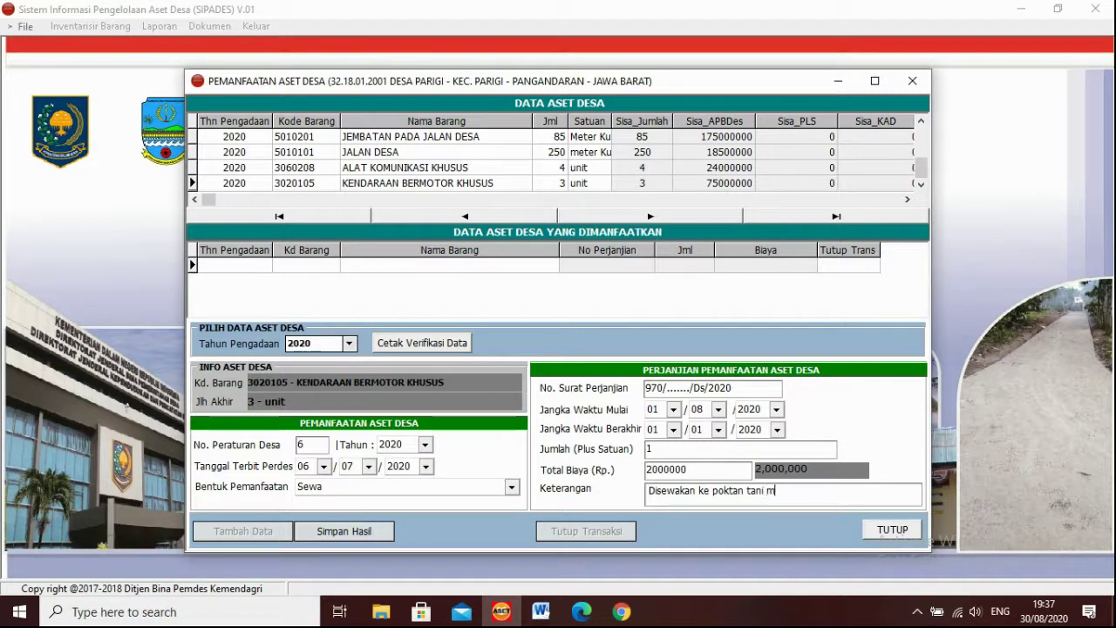
{"action": "type", "text": "k"}
{"action": "type", "text": "mur"}
- Save the rental utilization data of the Kendaraan Bermotor Khusus item and confirm the save
{"action": "left_click", "coordinate": [332, 539]}
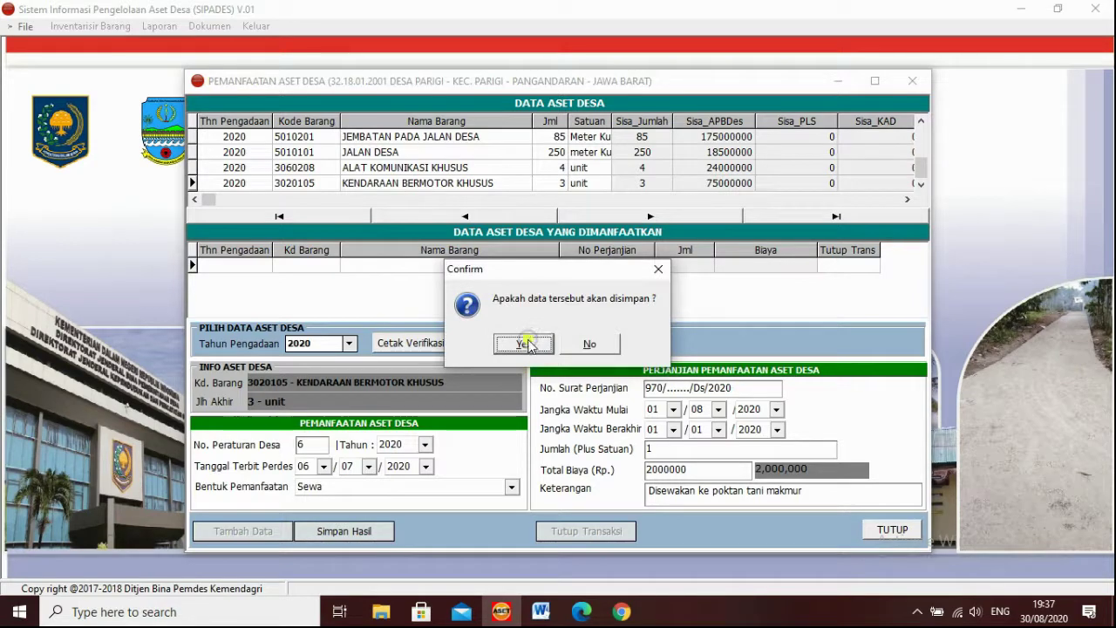
{"action": "left_click", "coordinate": [526, 344]}
{"action": "left_click", "coordinate": [540, 339]}
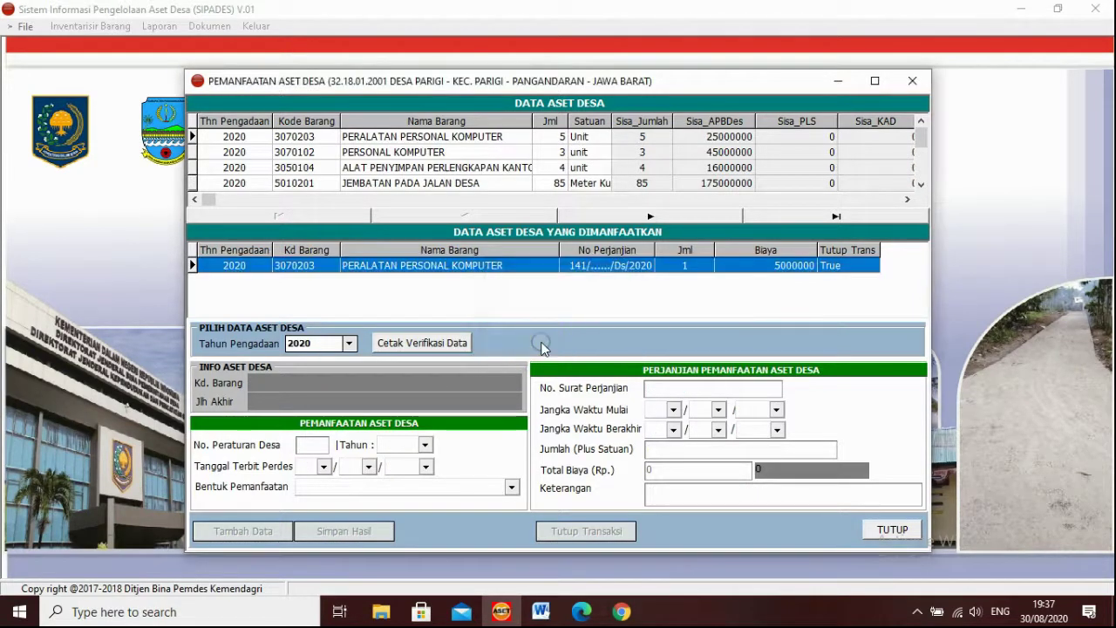
- Review the saved rental record of Kendaraan Bermotor Khusus and preview the 2020 utilization verification report
{"action": "left_click", "coordinate": [528, 265]}
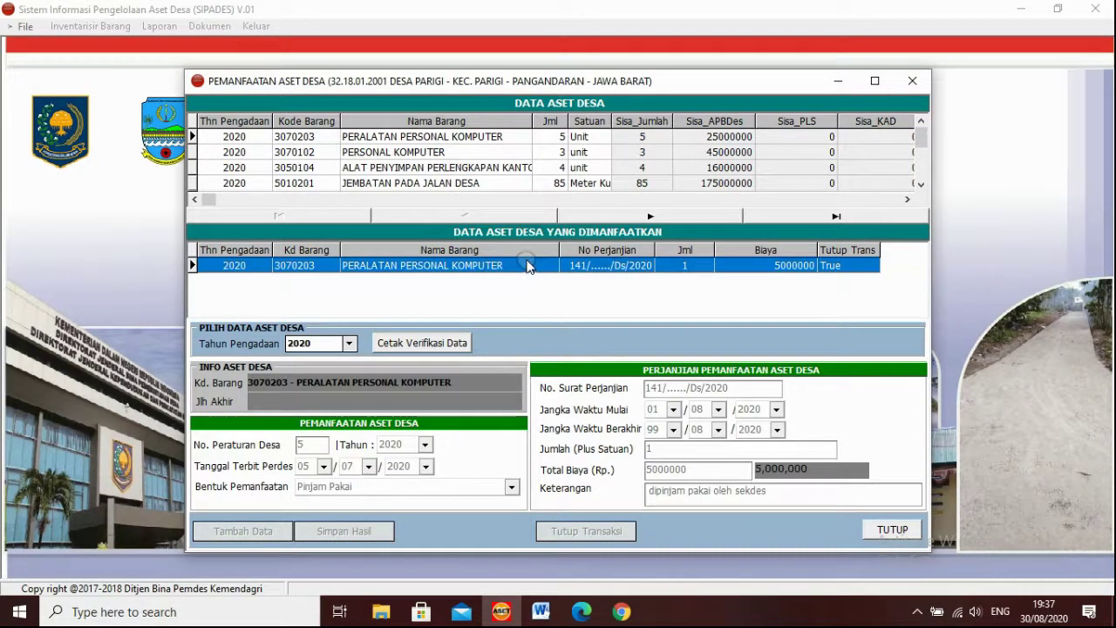
{"action": "left_click", "coordinate": [516, 183]}
{"action": "left_click", "coordinate": [511, 151]}
{"action": "left_click", "coordinate": [493, 167]}
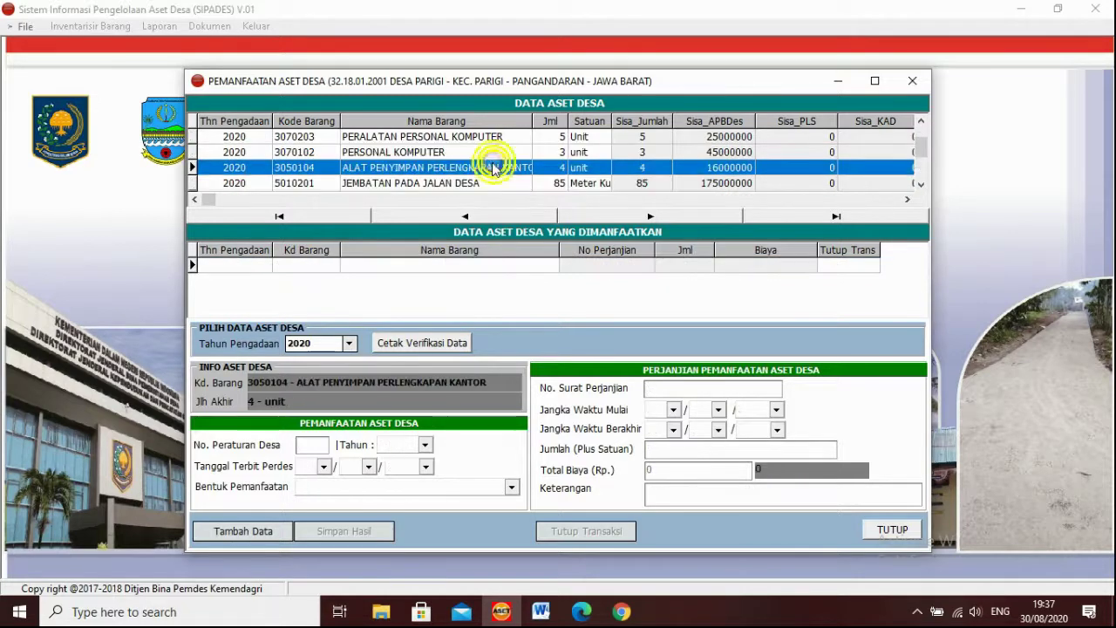
{"action": "left_click", "coordinate": [470, 183]}
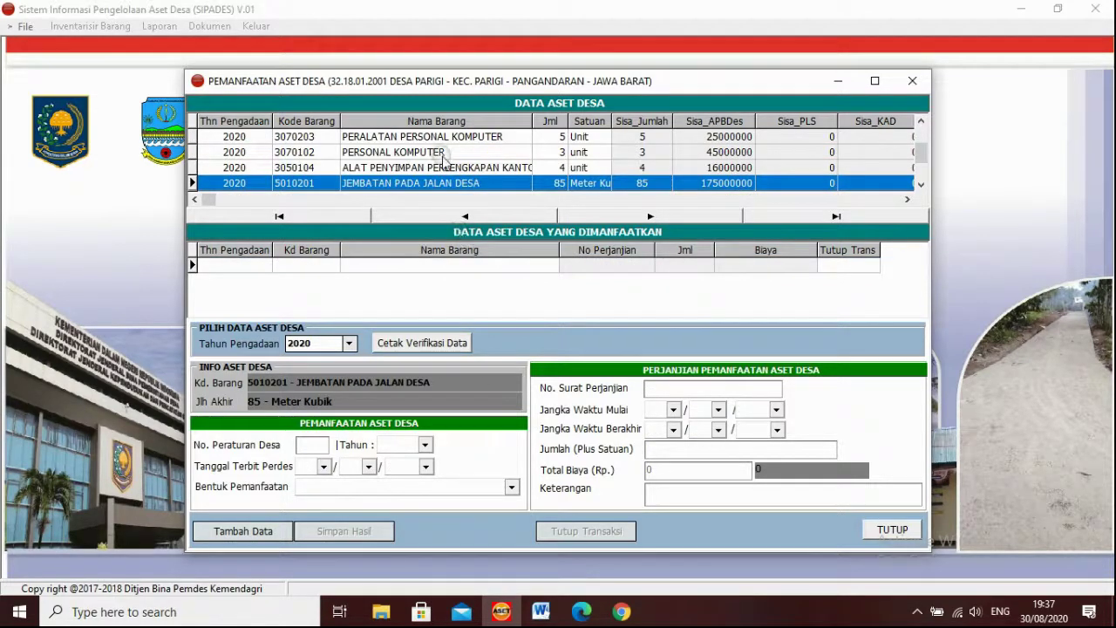
{"action": "left_click", "coordinate": [656, 215]}
{"action": "left_click", "coordinate": [656, 216]}
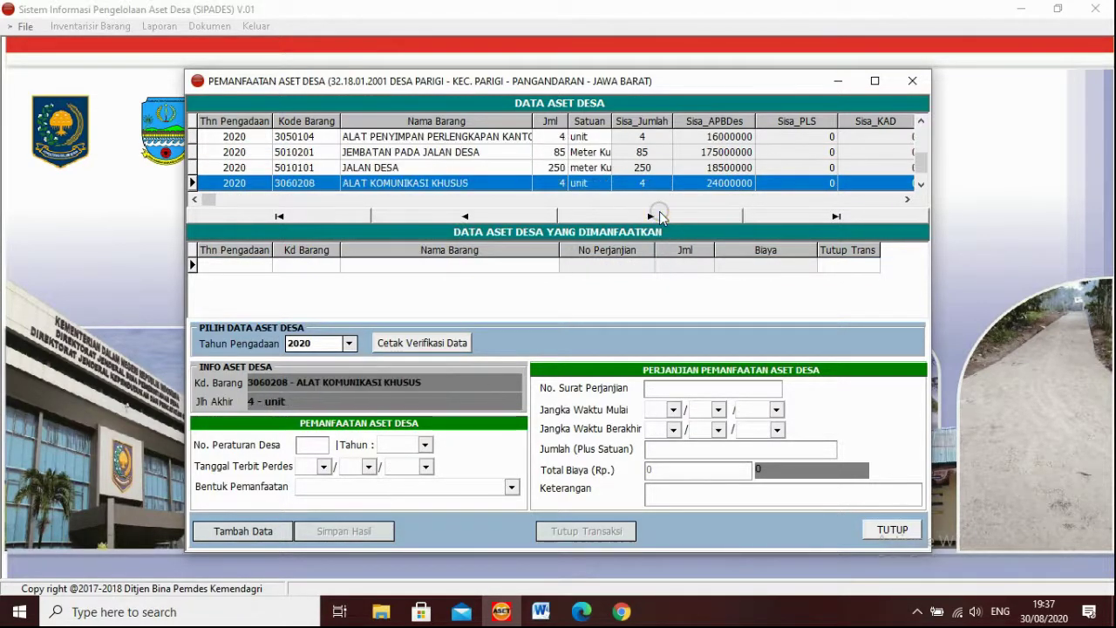
{"action": "left_click", "coordinate": [656, 215]}
{"action": "left_click", "coordinate": [511, 267]}
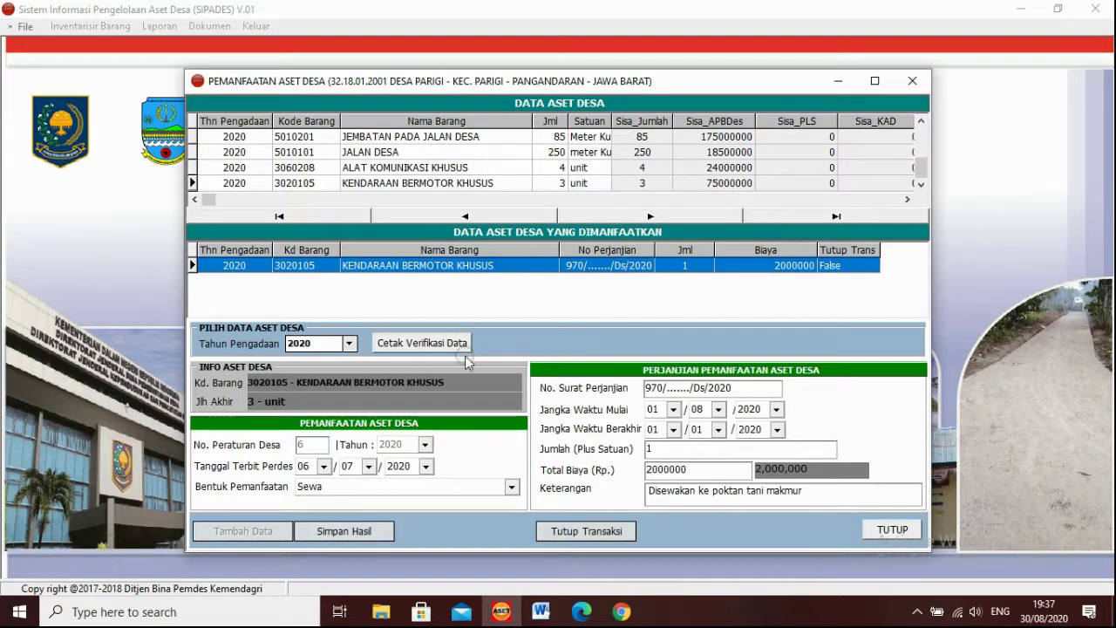
{"action": "left_click", "coordinate": [417, 342]}
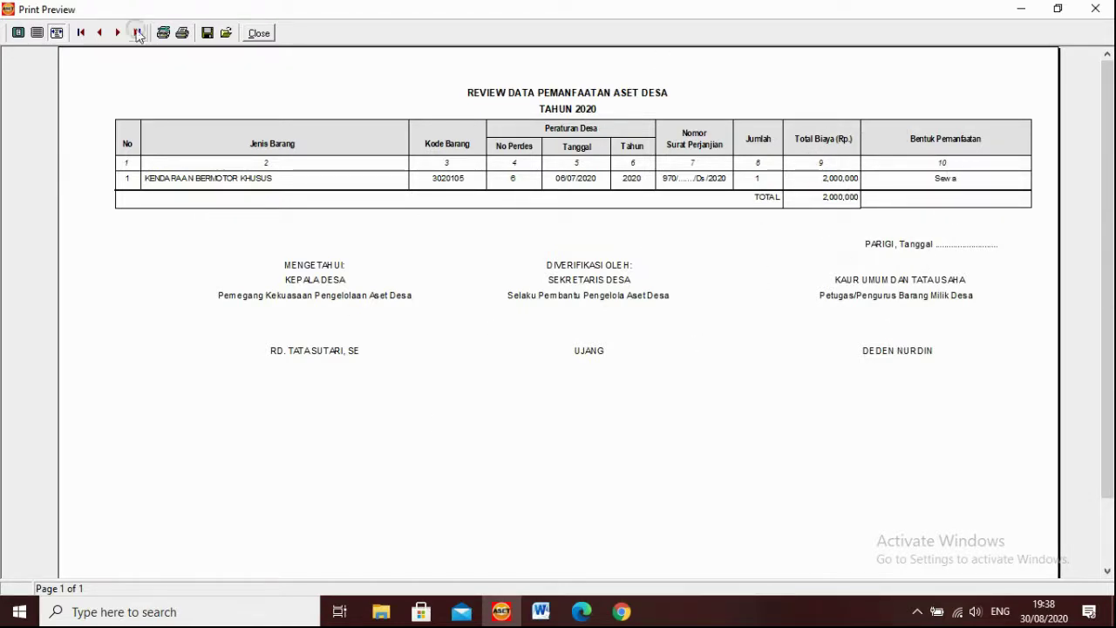
{"action": "left_click", "coordinate": [259, 33]}
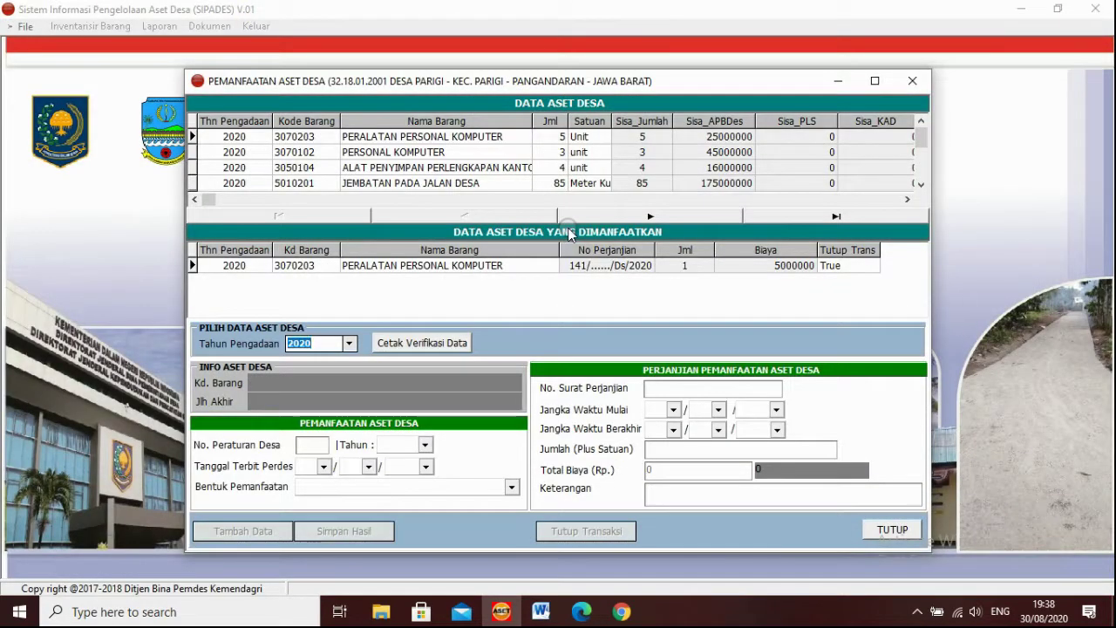
- Load the rental record of Kendaraan Bermotor Khusus and close its transaction
{"action": "left_click", "coordinate": [515, 266]}
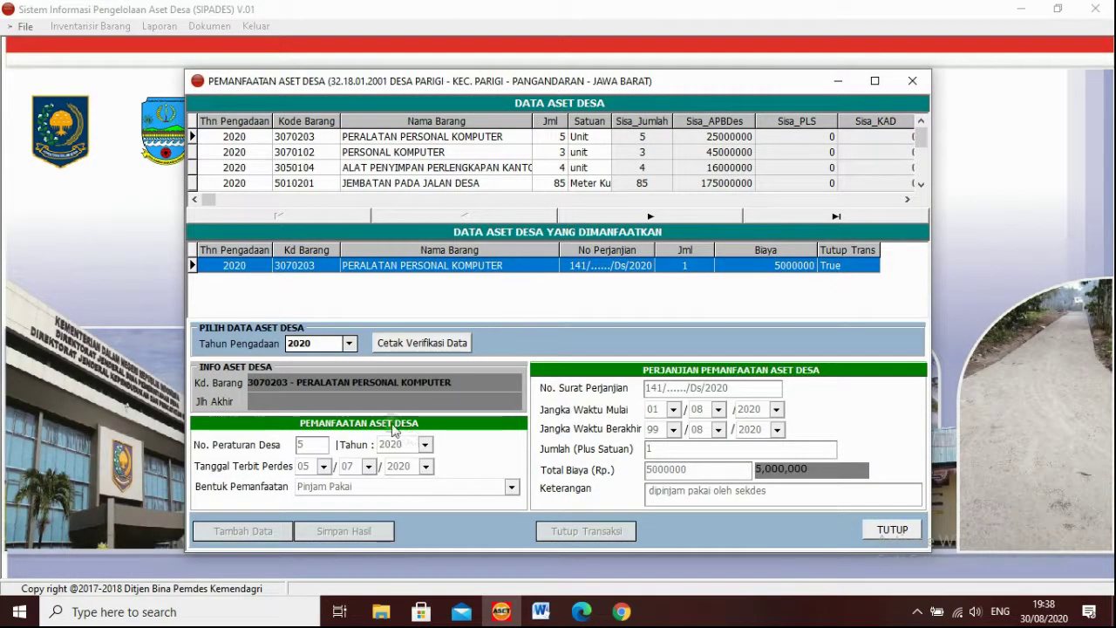
{"action": "left_click", "coordinate": [654, 214]}
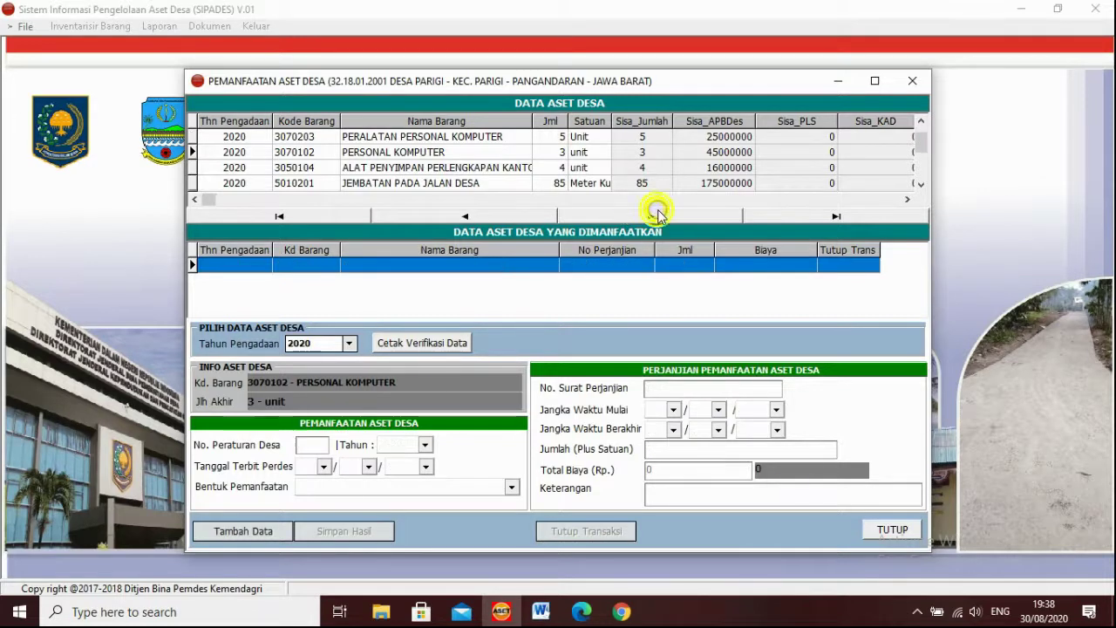
{"action": "left_click", "coordinate": [656, 215]}
{"action": "left_click", "coordinate": [656, 214]}
{"action": "left_click", "coordinate": [656, 214]}
{"action": "left_click", "coordinate": [656, 214]}
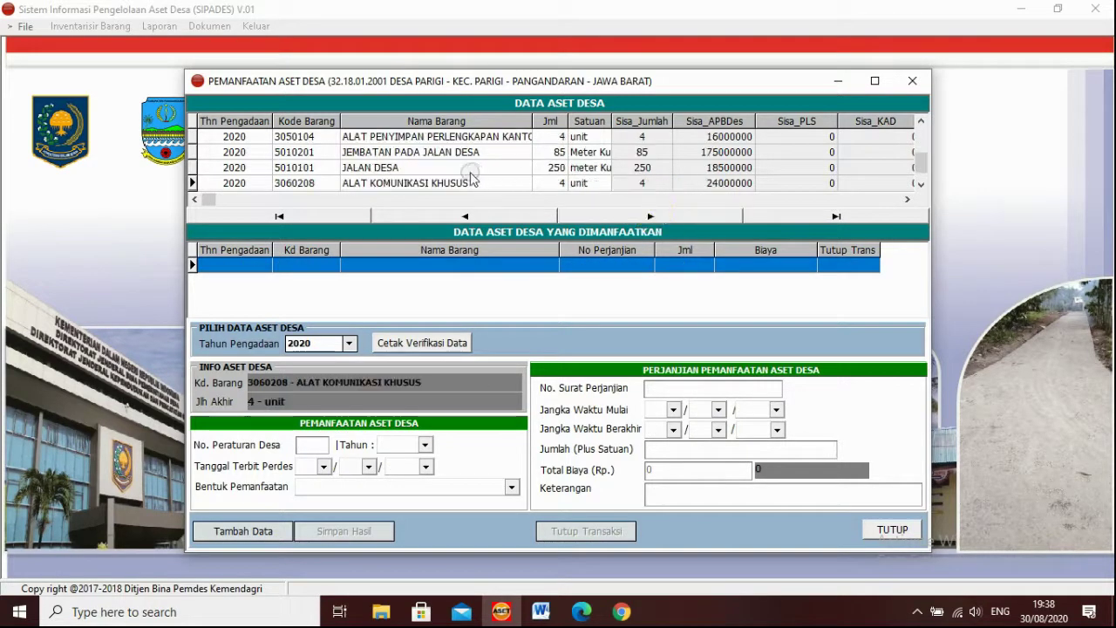
{"action": "left_click", "coordinate": [703, 214]}
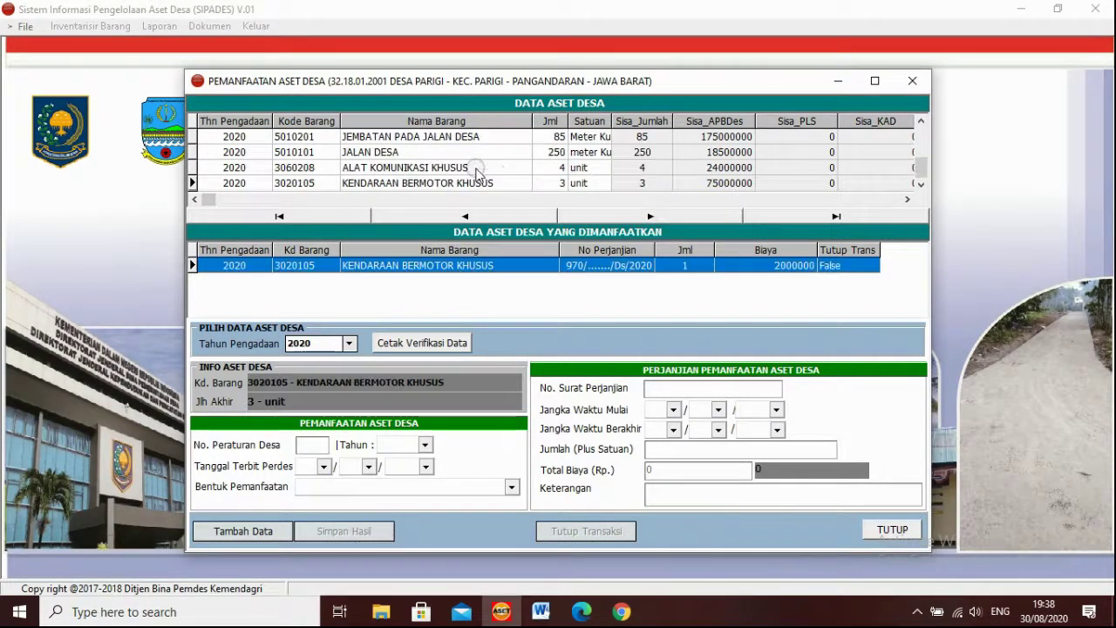
{"action": "left_click", "coordinate": [458, 182]}
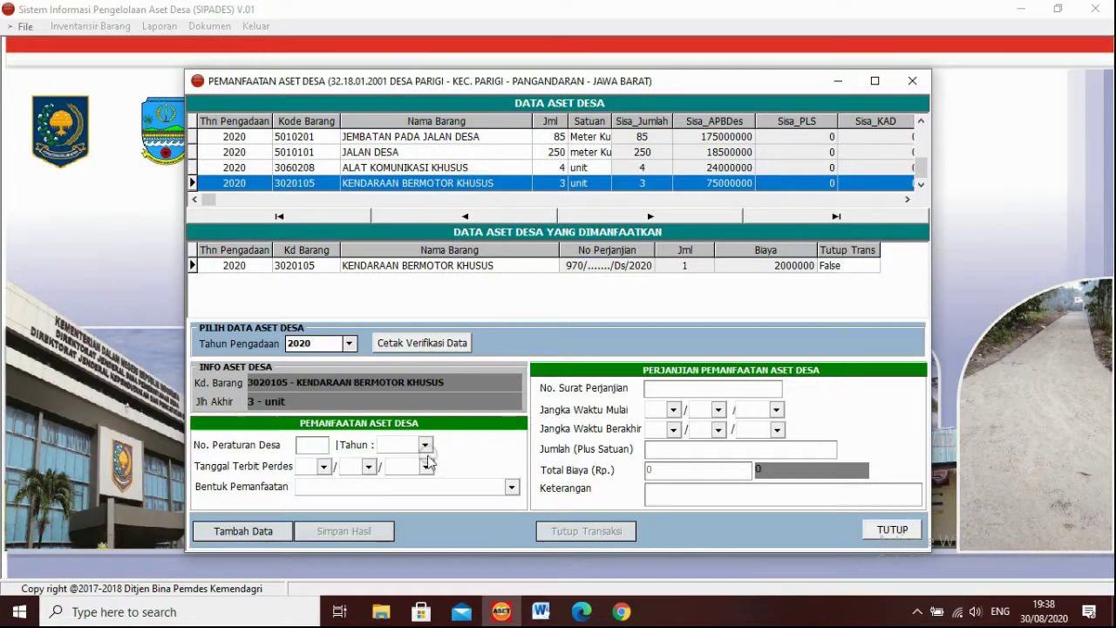
{"action": "left_click", "coordinate": [384, 262]}
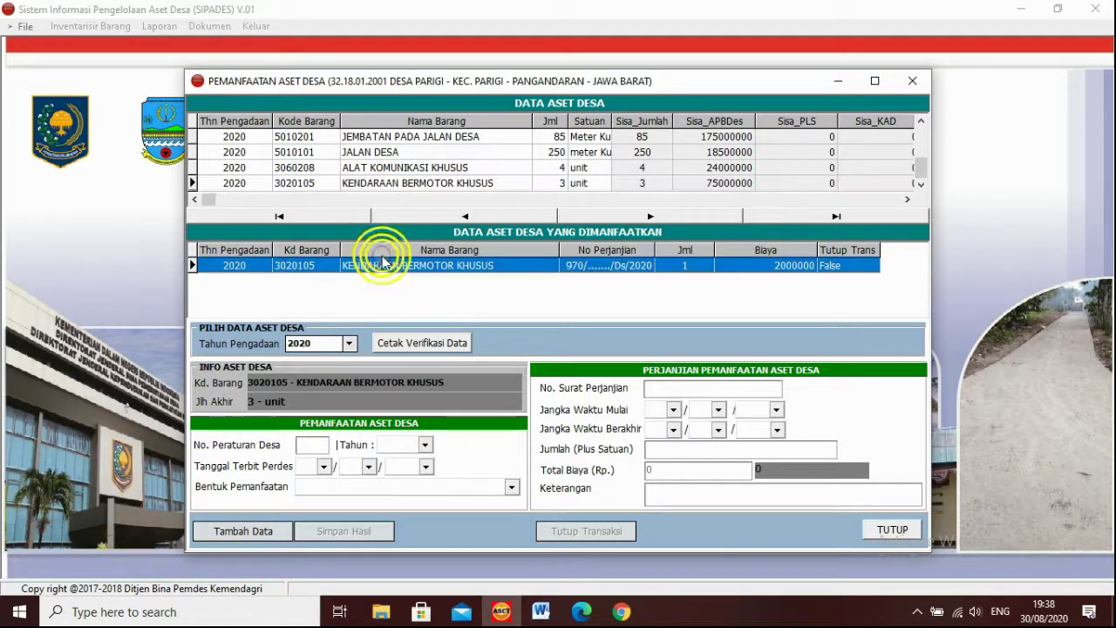
{"action": "left_click", "coordinate": [377, 266]}
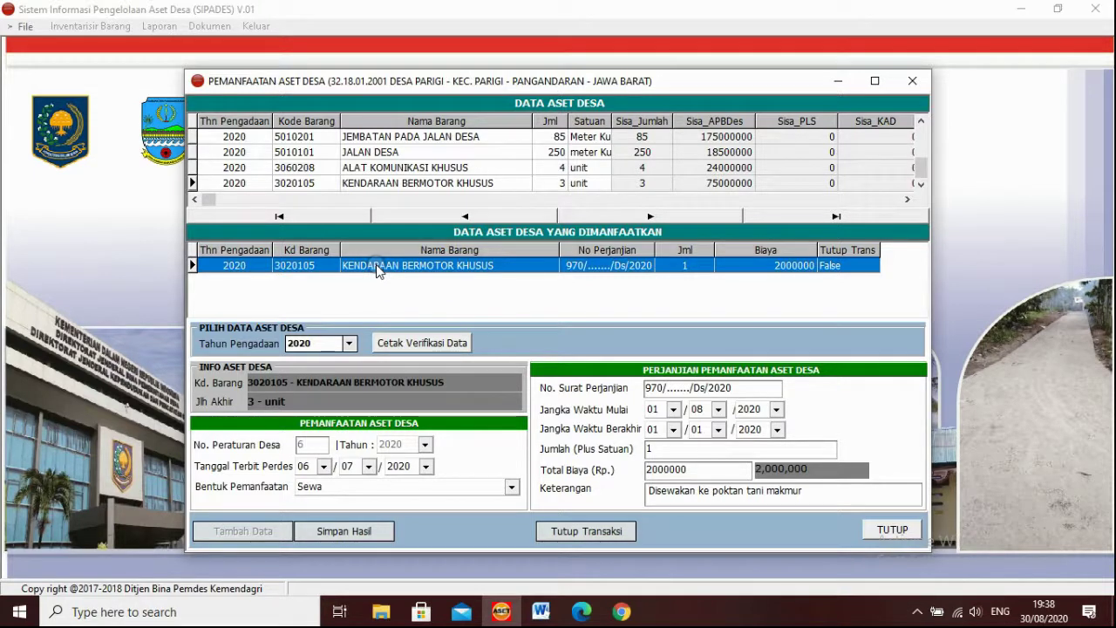
{"action": "left_click", "coordinate": [586, 539]}
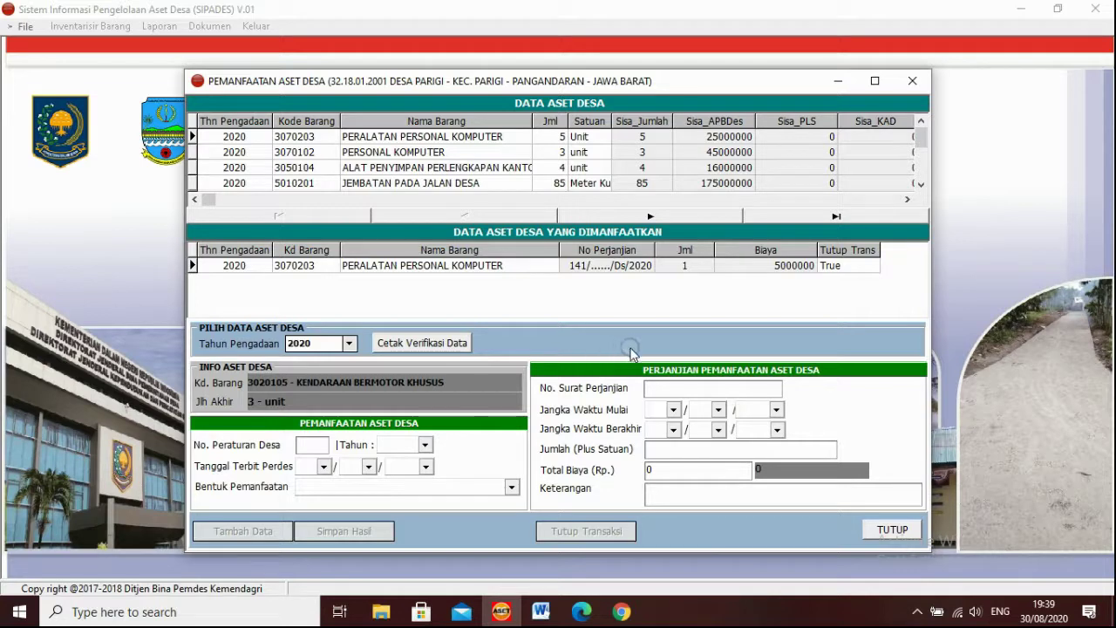
- Leave the Pemanfaatan form and open the Penghapusan form for village assets under Pengelolaan Barang
{"action": "left_click", "coordinate": [892, 530]}
{"action": "left_click", "coordinate": [160, 27]}
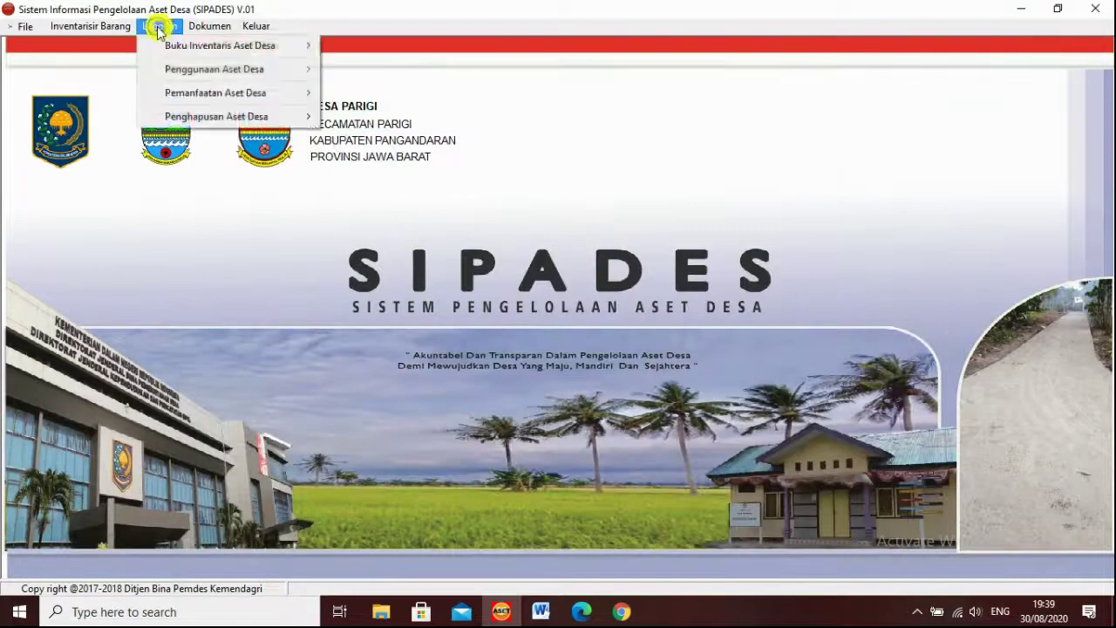
{"action": "mouse_move", "coordinate": [94, 32]}
{"action": "mouse_move", "coordinate": [93, 125]}
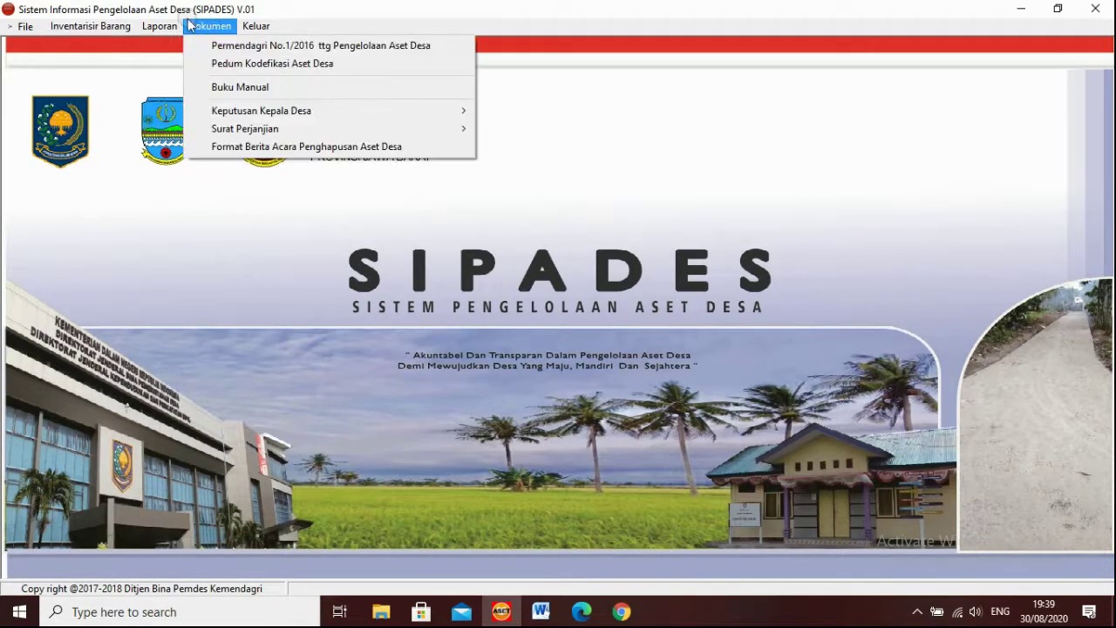
{"action": "mouse_move", "coordinate": [170, 29]}
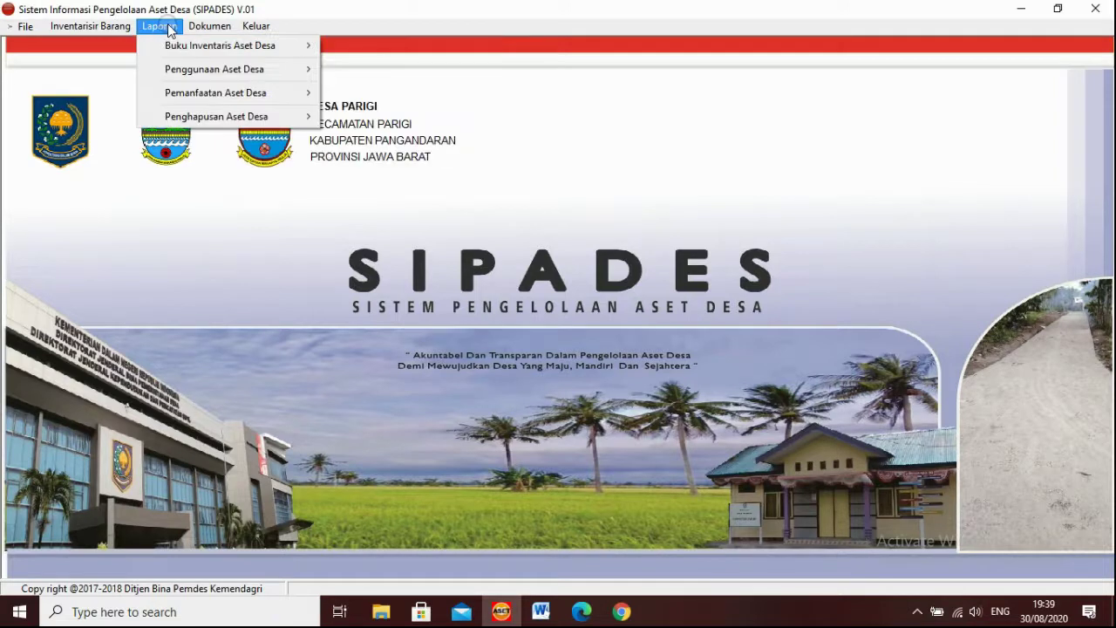
{"action": "left_click", "coordinate": [168, 71]}
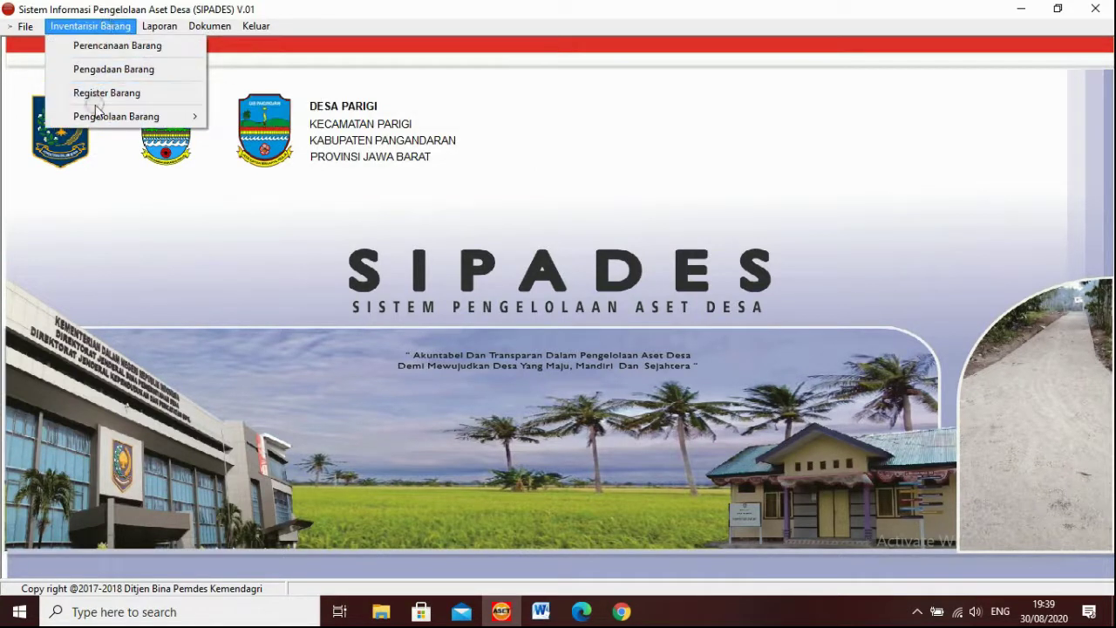
{"action": "left_click", "coordinate": [96, 117]}
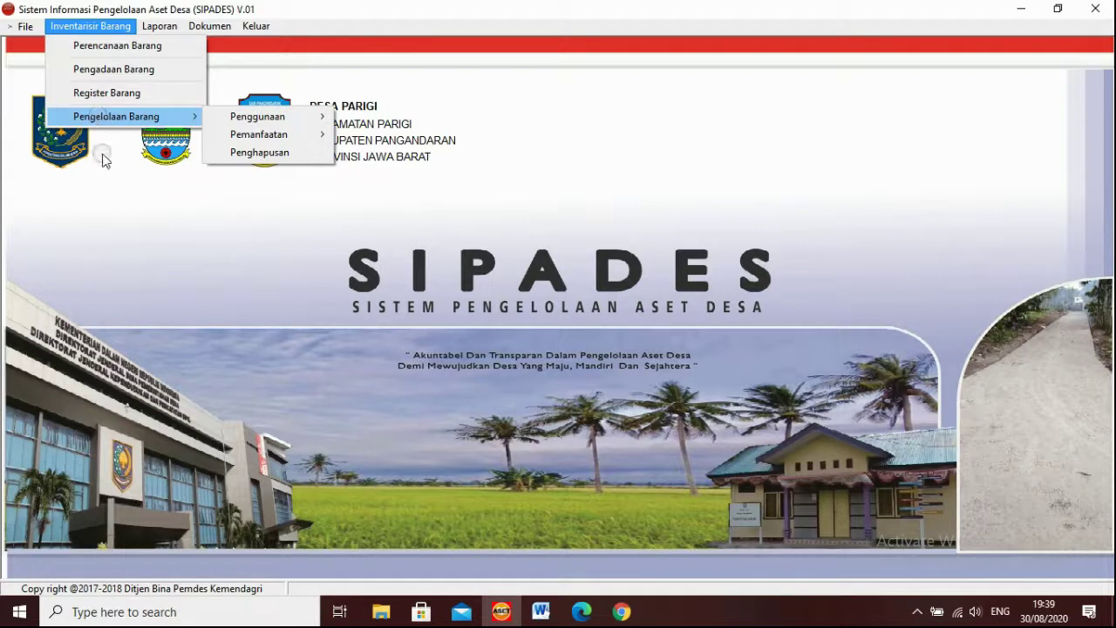
{"action": "mouse_move", "coordinate": [269, 133]}
{"action": "mouse_move", "coordinate": [275, 123]}
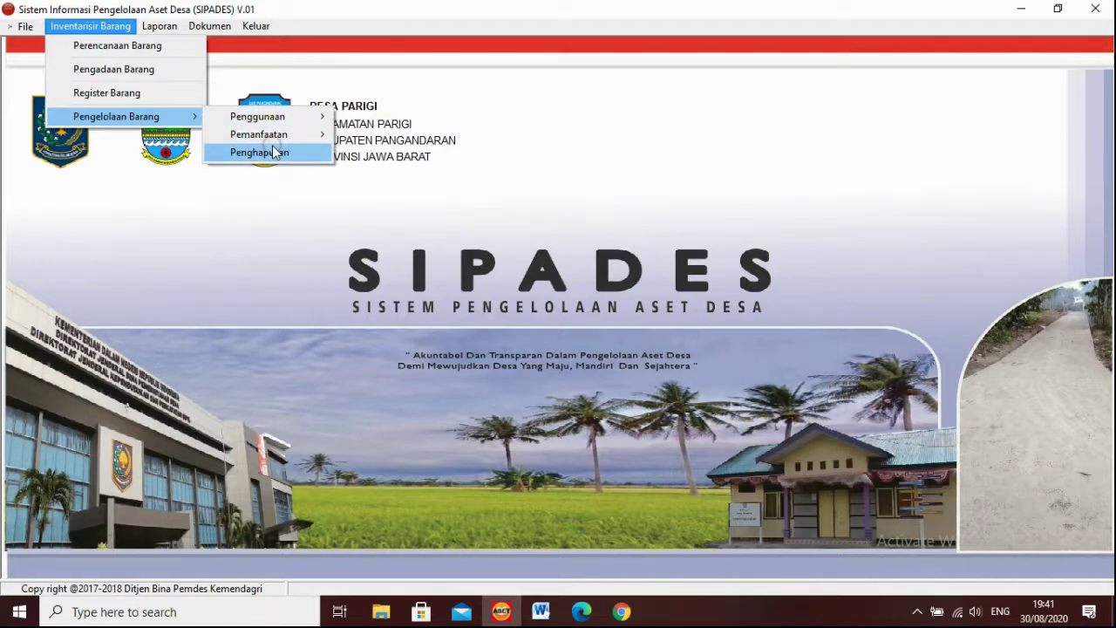
{"action": "left_click", "coordinate": [253, 151]}
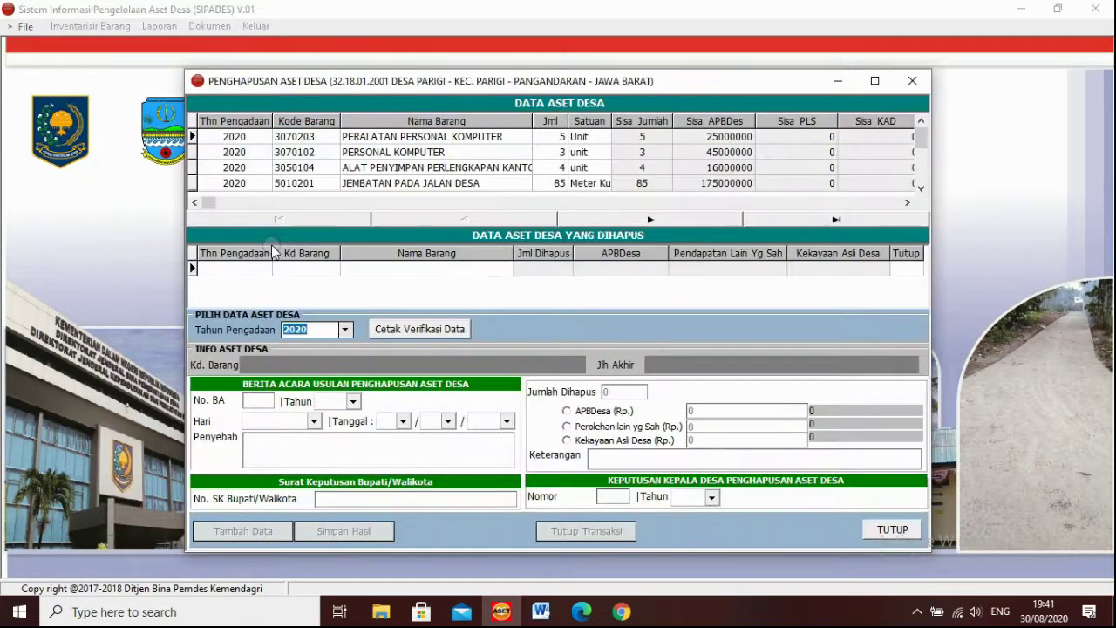
- Set the Tahun Pengadaan of the assets listed for deletion to 2020
{"action": "left_click", "coordinate": [328, 331]}
{"action": "double_click", "coordinate": [328, 331]}
{"action": "type", "text": "20"}
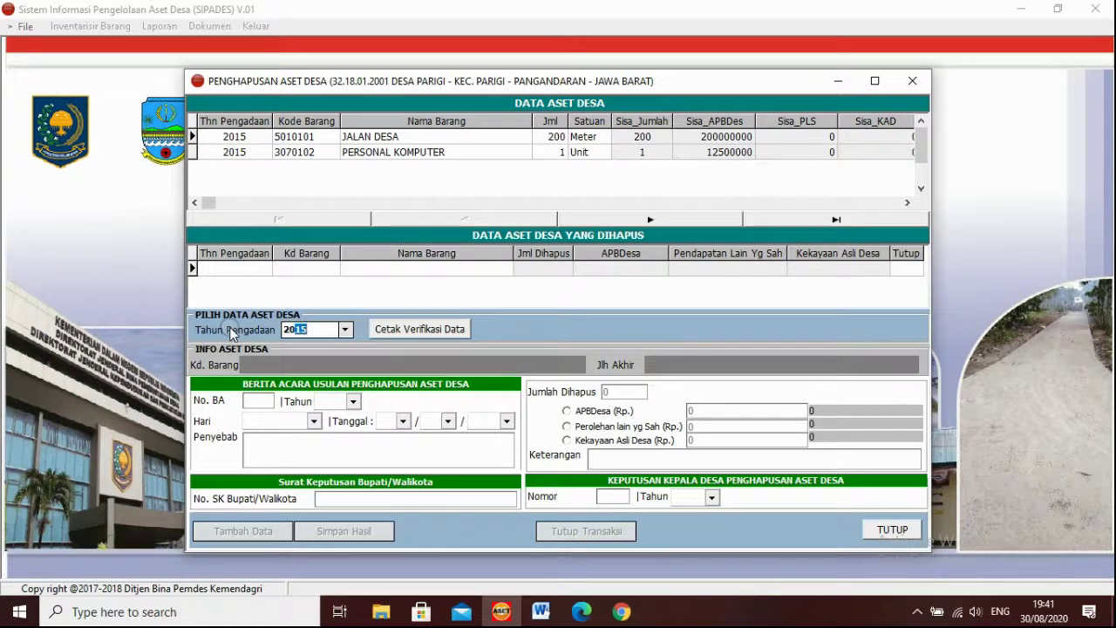
{"action": "type", "text": "20"}
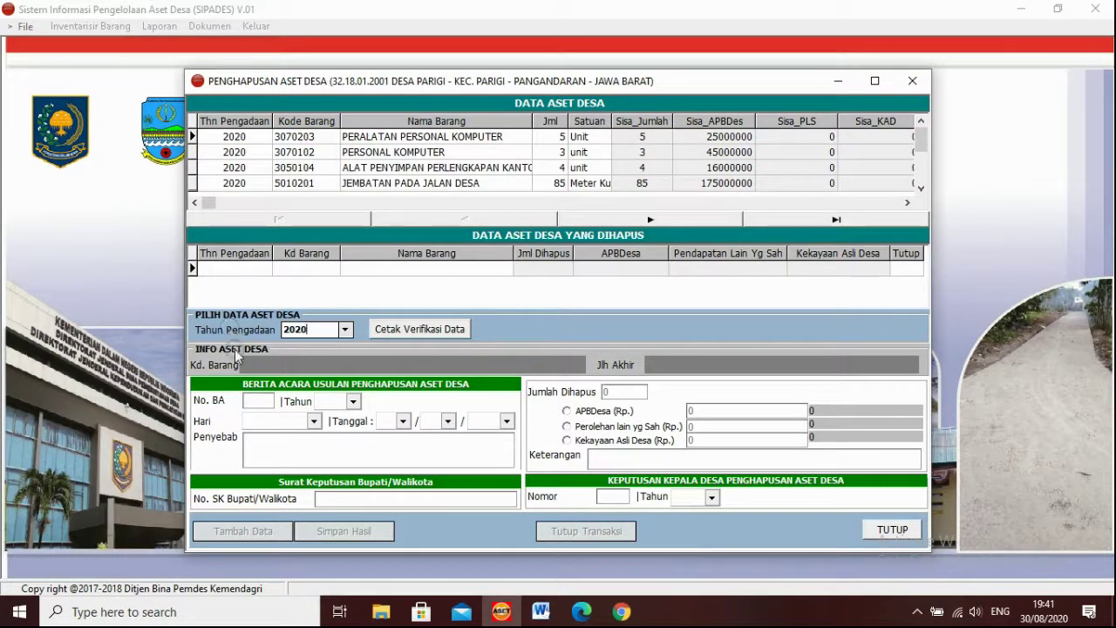
{"action": "left_click", "coordinate": [256, 403]}
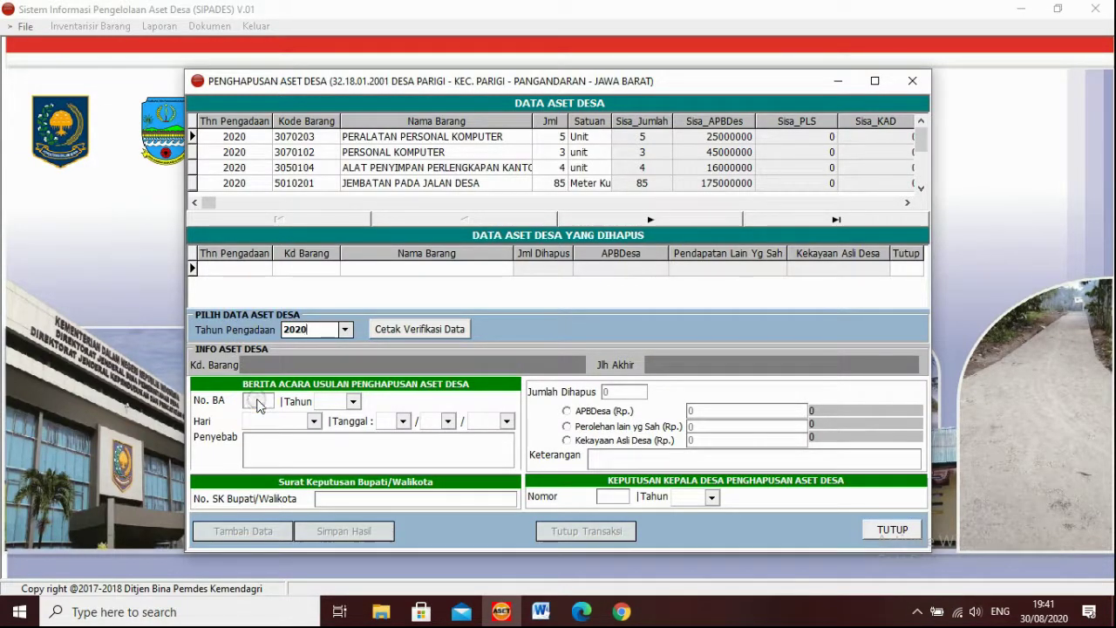
{"action": "left_click", "coordinate": [387, 210]}
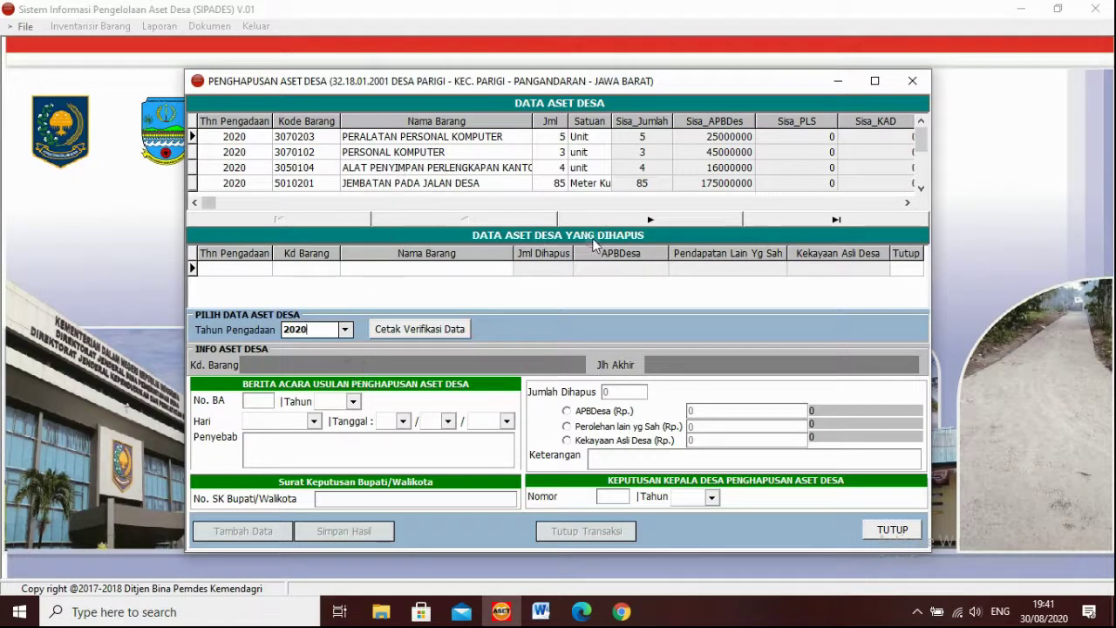
- Select the Kendaraan Bermotor Khusus asset (3020105) and start a new Penghapusan entry for it
{"action": "left_click", "coordinate": [711, 219]}
{"action": "left_click", "coordinate": [712, 220]}
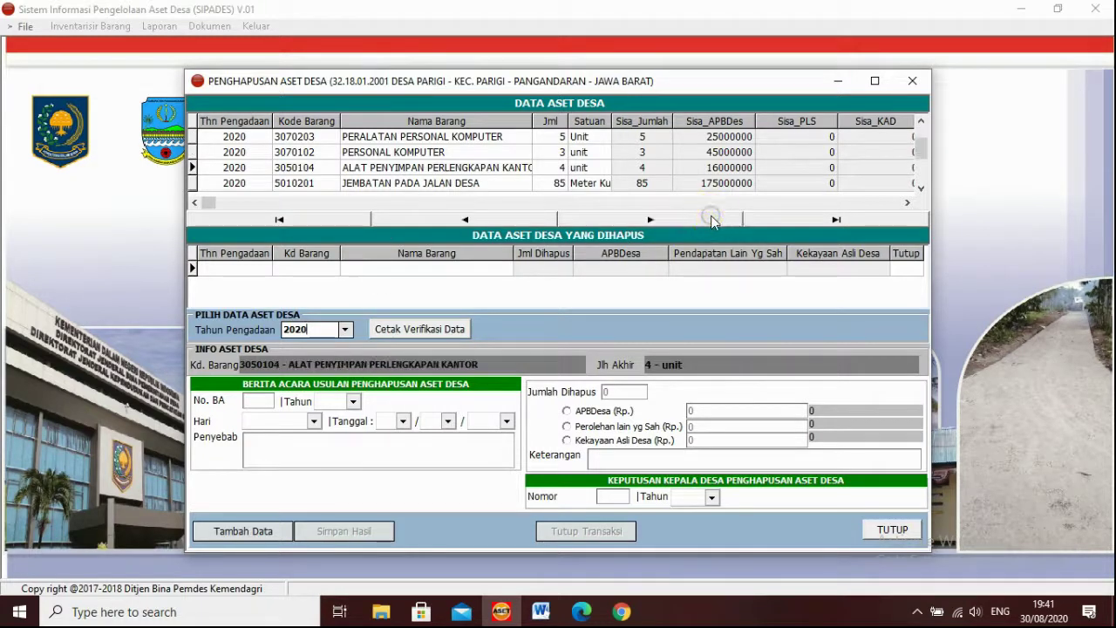
{"action": "left_click", "coordinate": [712, 220]}
{"action": "left_click", "coordinate": [712, 220]}
{"action": "left_click", "coordinate": [711, 220]}
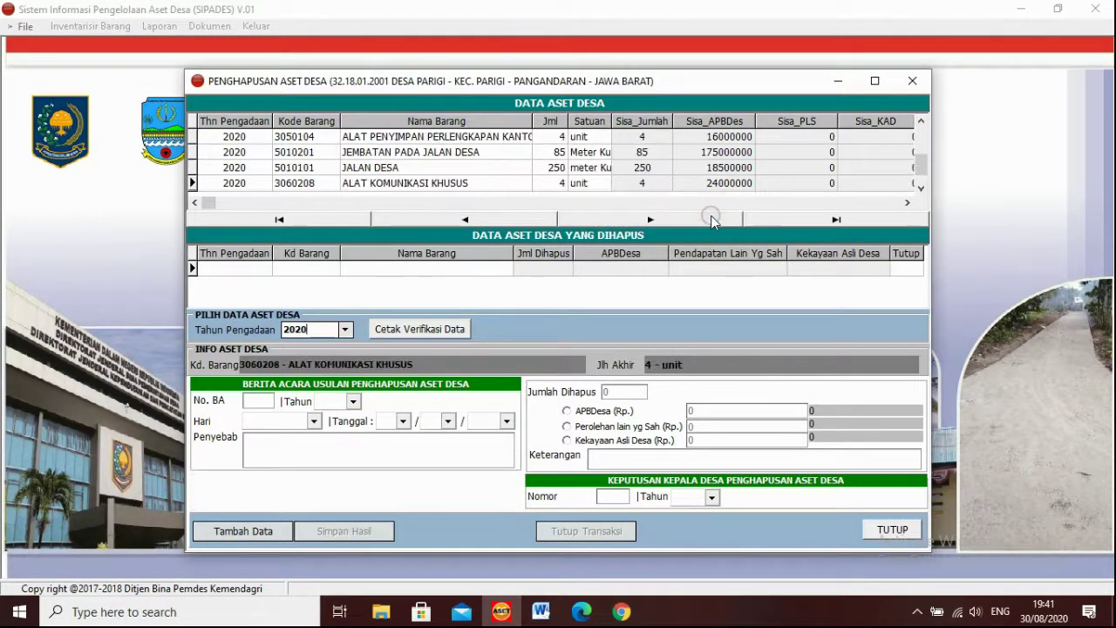
{"action": "left_click", "coordinate": [686, 223]}
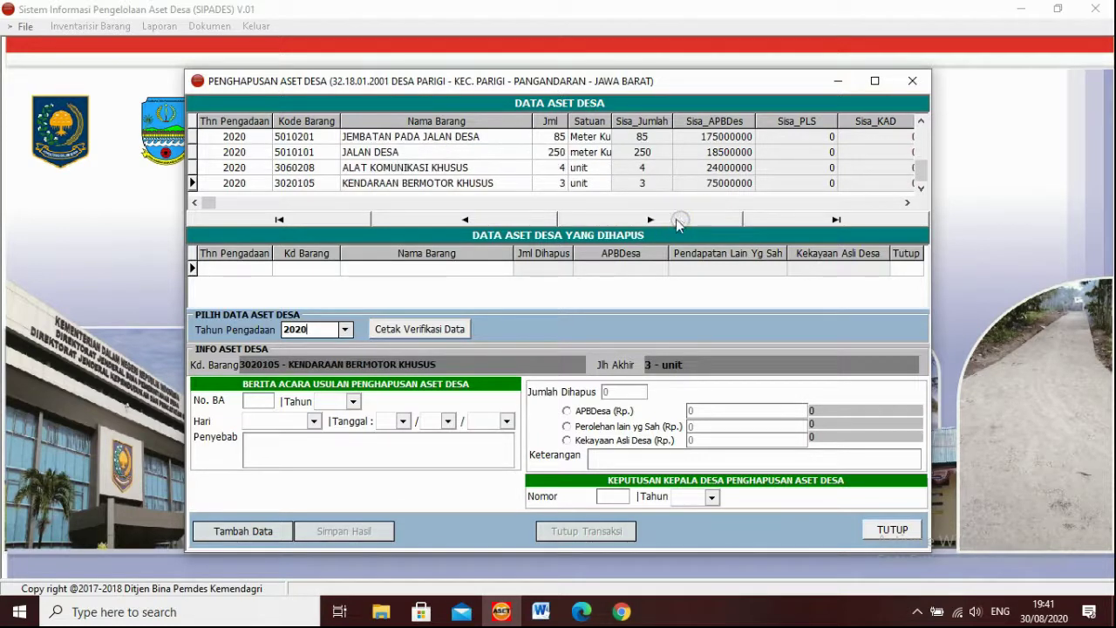
{"action": "left_click", "coordinate": [436, 183]}
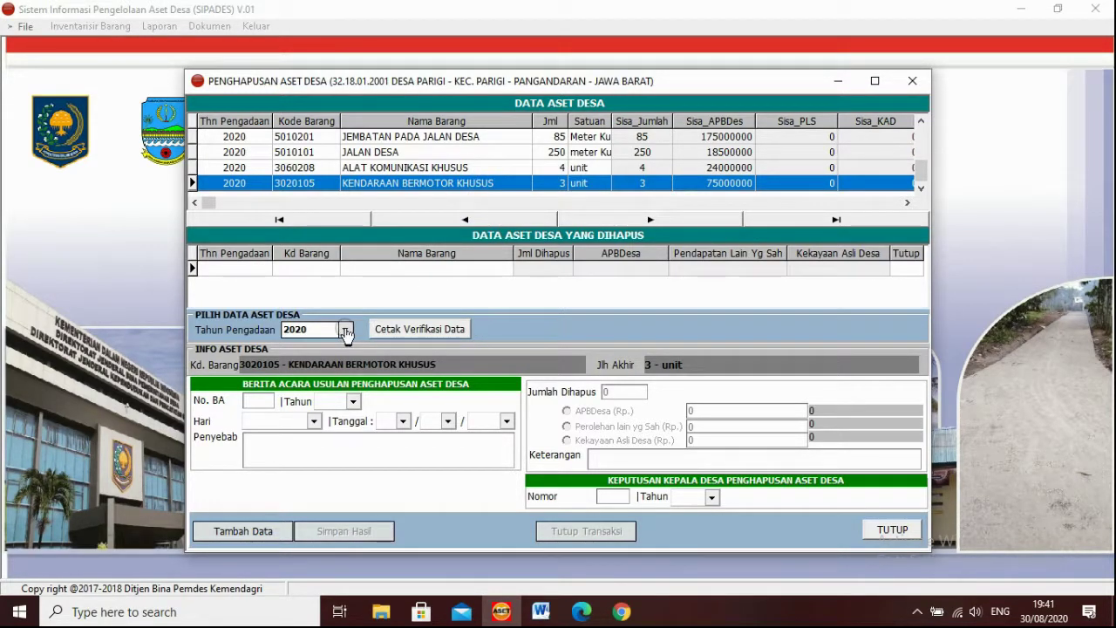
{"action": "left_click", "coordinate": [226, 531]}
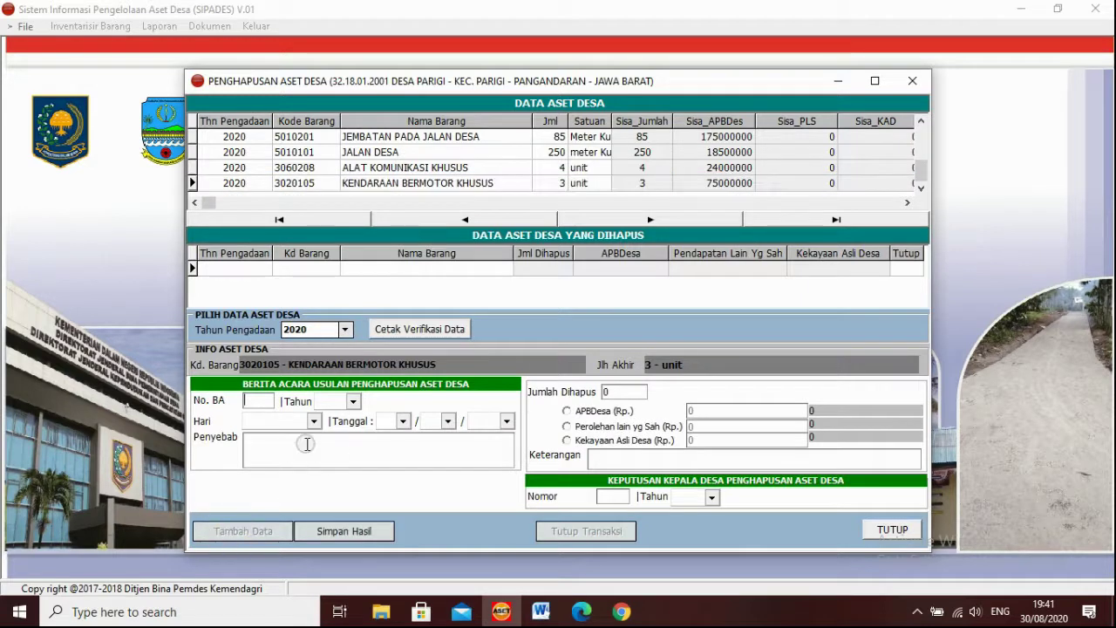
- Set the deletion proposal's No. BA to 32 and its Tahun to 2020
{"action": "left_click", "coordinate": [271, 405]}
{"action": "type", "text": "32"}
{"action": "left_click", "coordinate": [319, 400]}
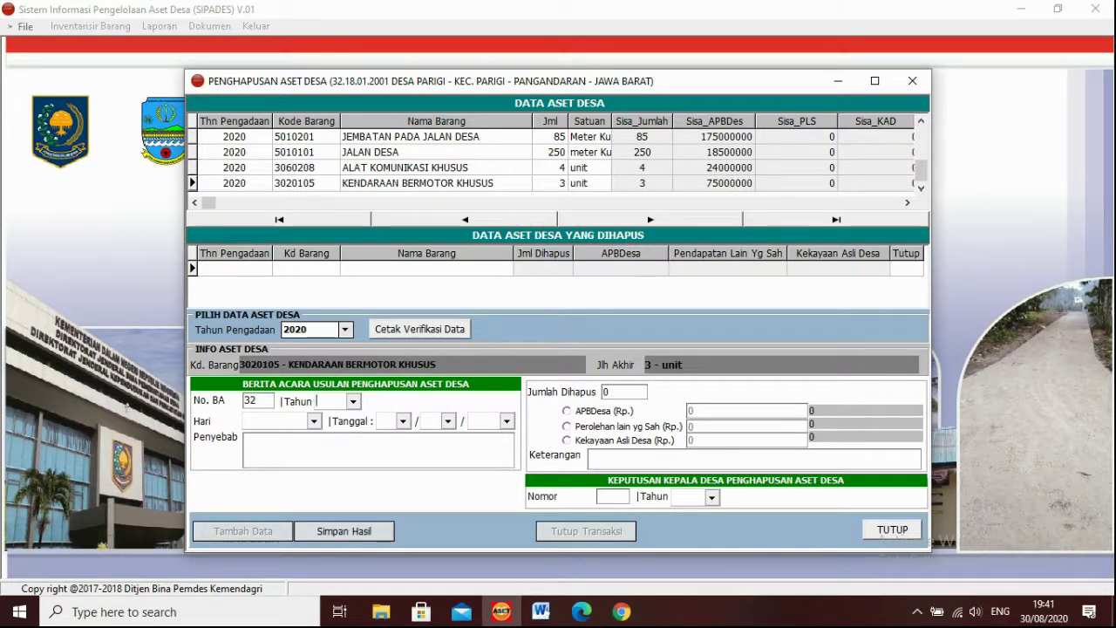
{"action": "type", "text": "2020"}
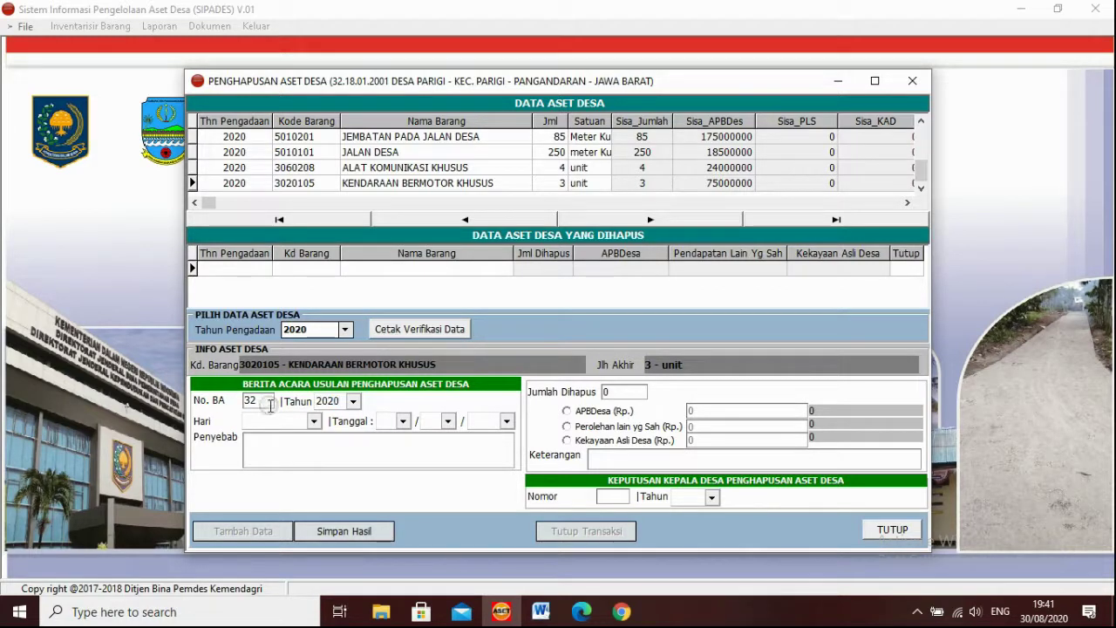
- Set the day of the deletion Berita Acara to Senin and its date to 03/08/2020
{"action": "left_click", "coordinate": [314, 421]}
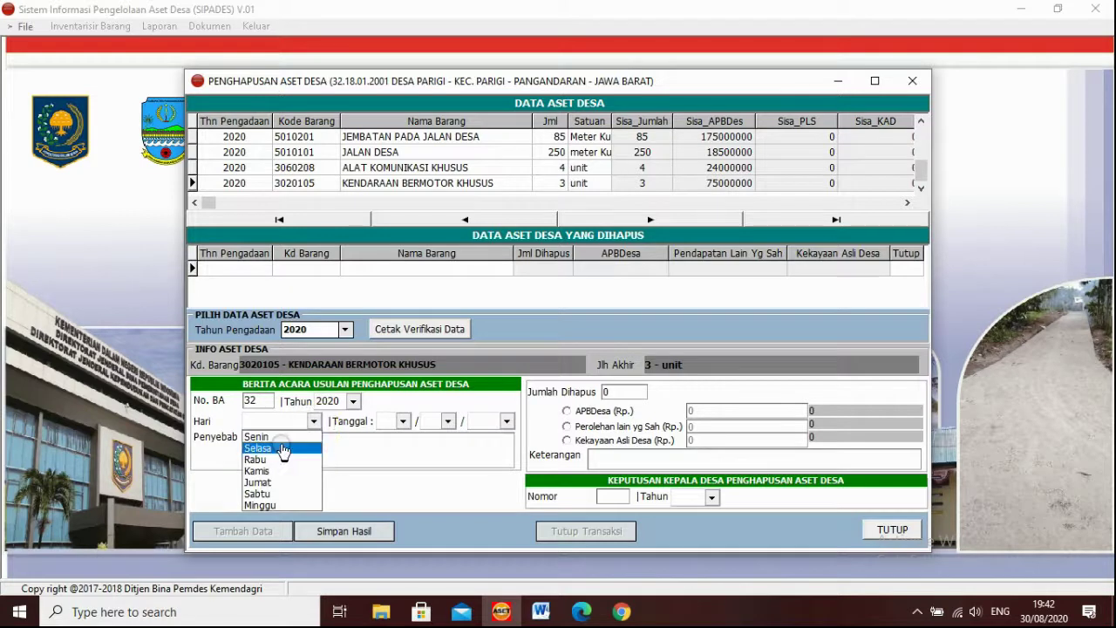
{"action": "left_click", "coordinate": [279, 439]}
{"action": "left_click", "coordinate": [403, 422]}
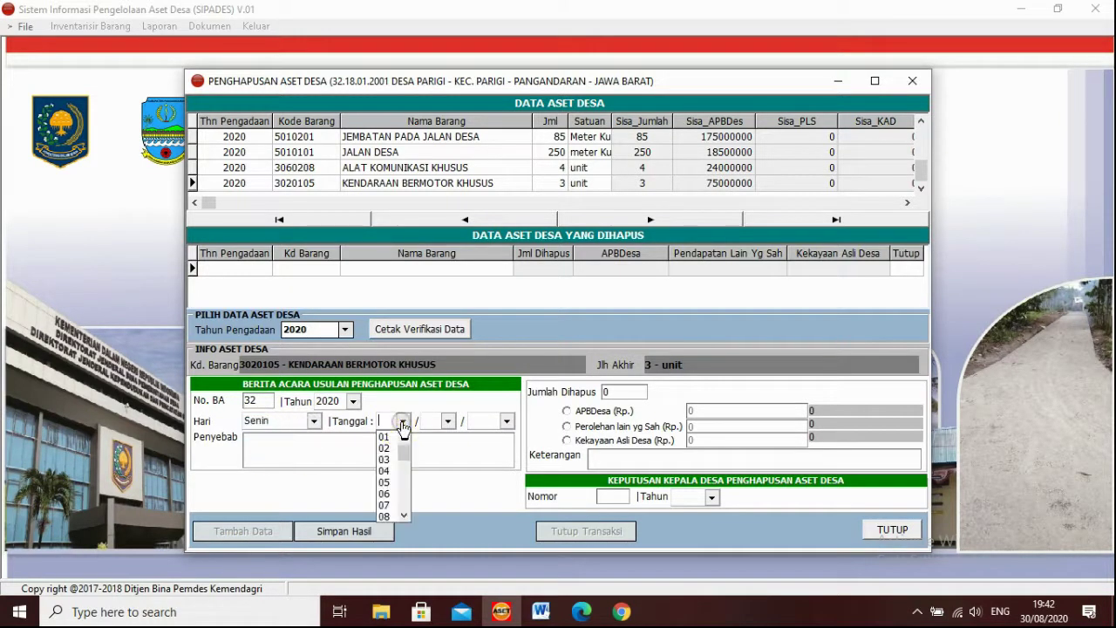
{"action": "left_click", "coordinate": [384, 460]}
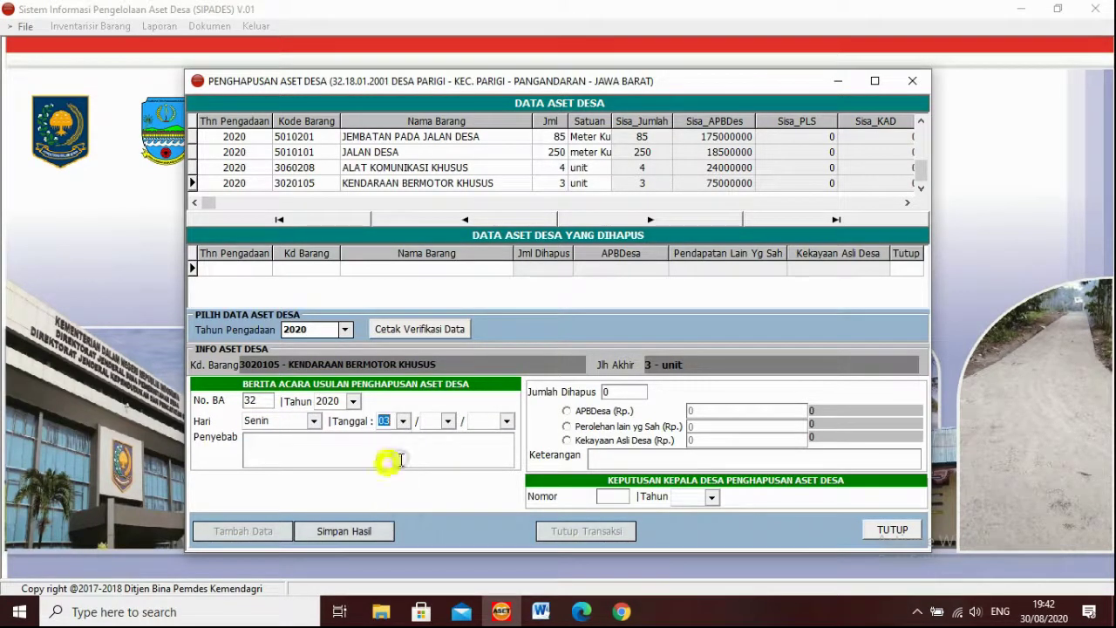
{"action": "left_click", "coordinate": [447, 422]}
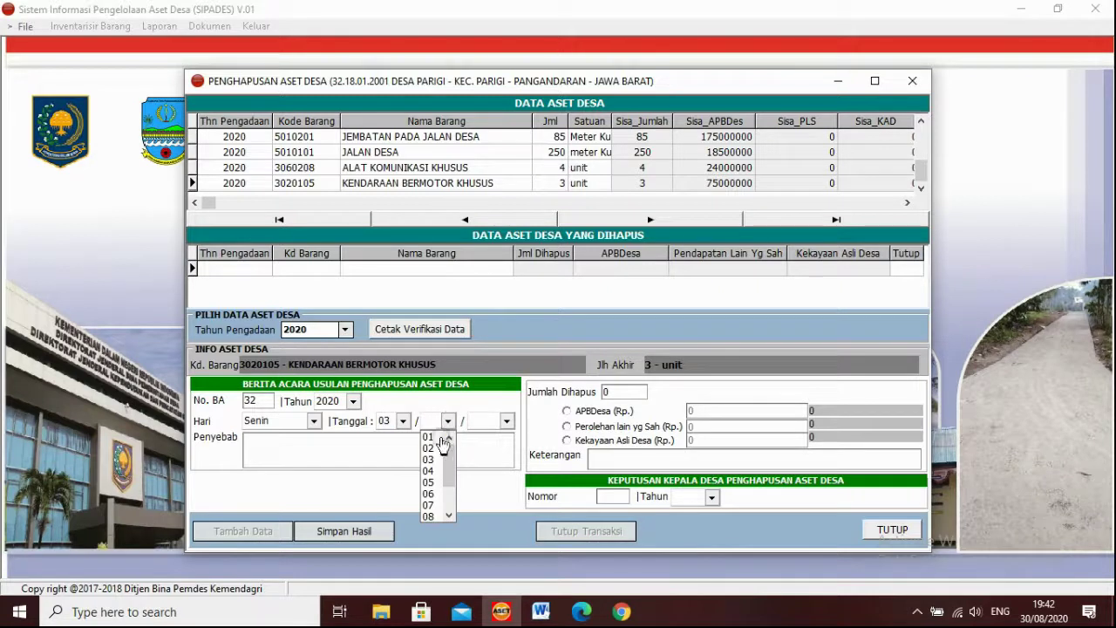
{"action": "left_click", "coordinate": [428, 516]}
{"action": "left_click", "coordinate": [506, 421]}
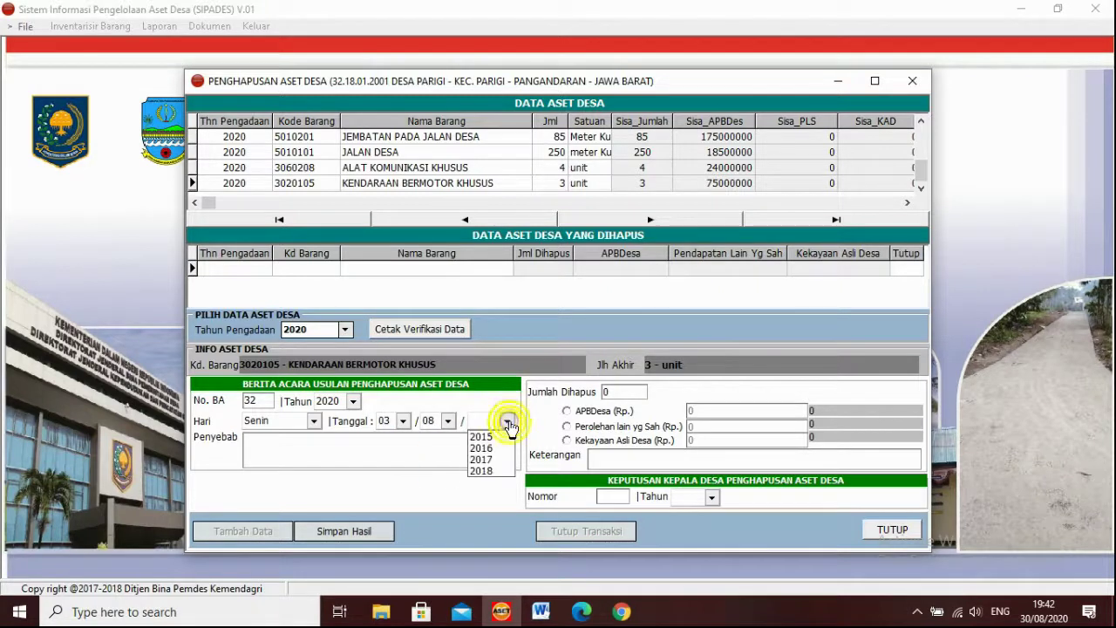
{"action": "left_click", "coordinate": [483, 422]}
{"action": "type", "text": "20"}
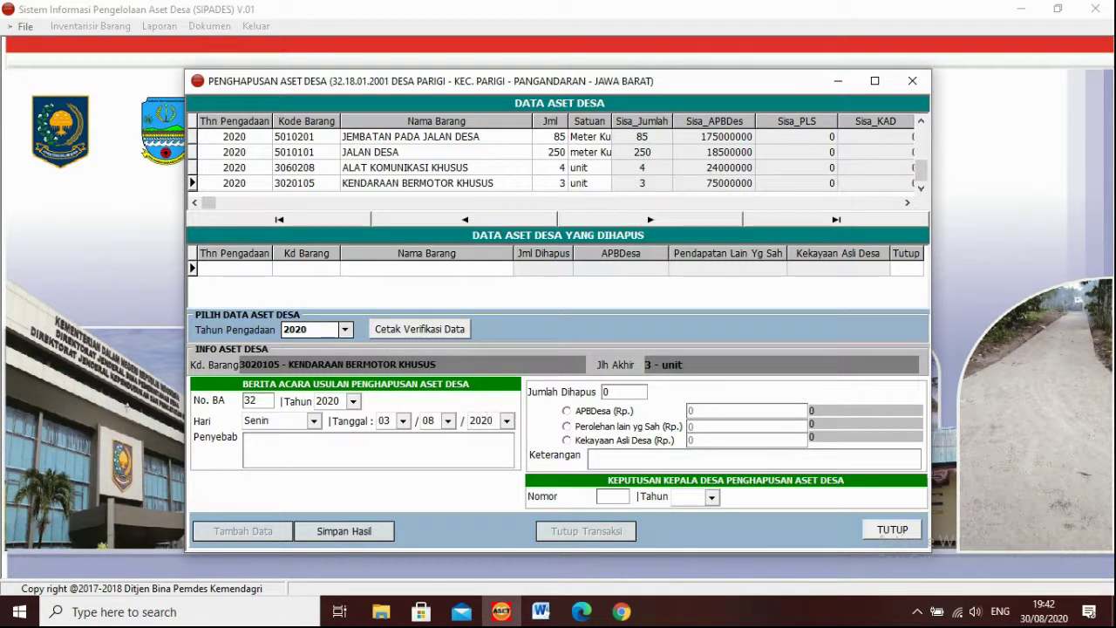
{"action": "type", "text": "20"}
- Enter "traktor mengalami pencurian sesuai dengan nomor laporan polisi ....." as the Penyebab of the deletion
{"action": "left_click", "coordinate": [442, 453]}
{"action": "type", "text": "traktor n"}
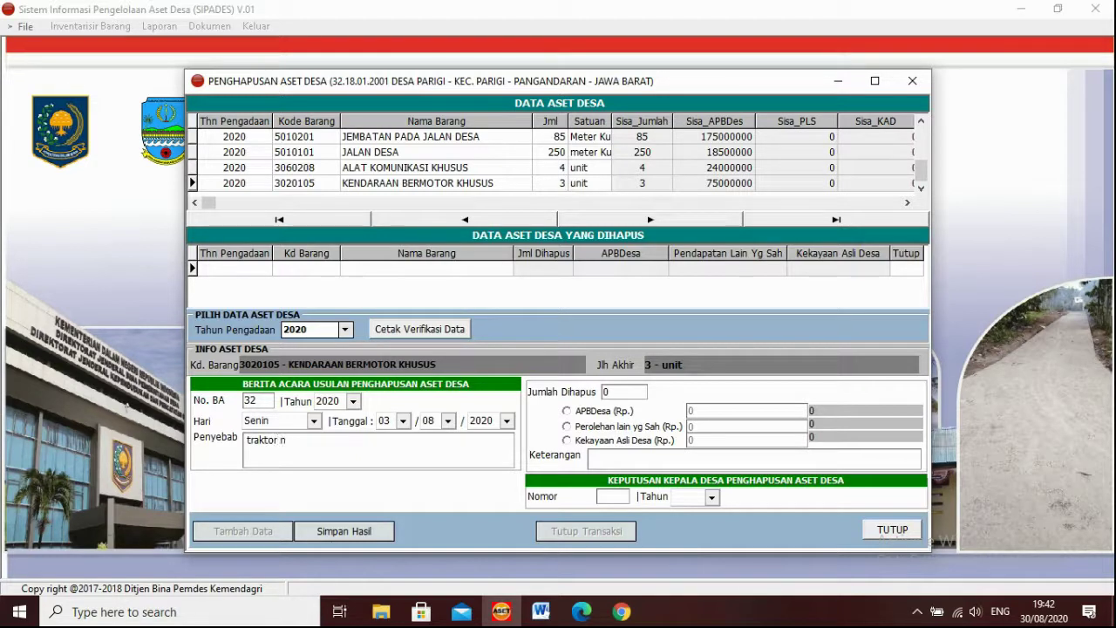
{"action": "key", "text": "BackSpace"}
{"action": "type", "text": "mengalami pencurian sesuia"}
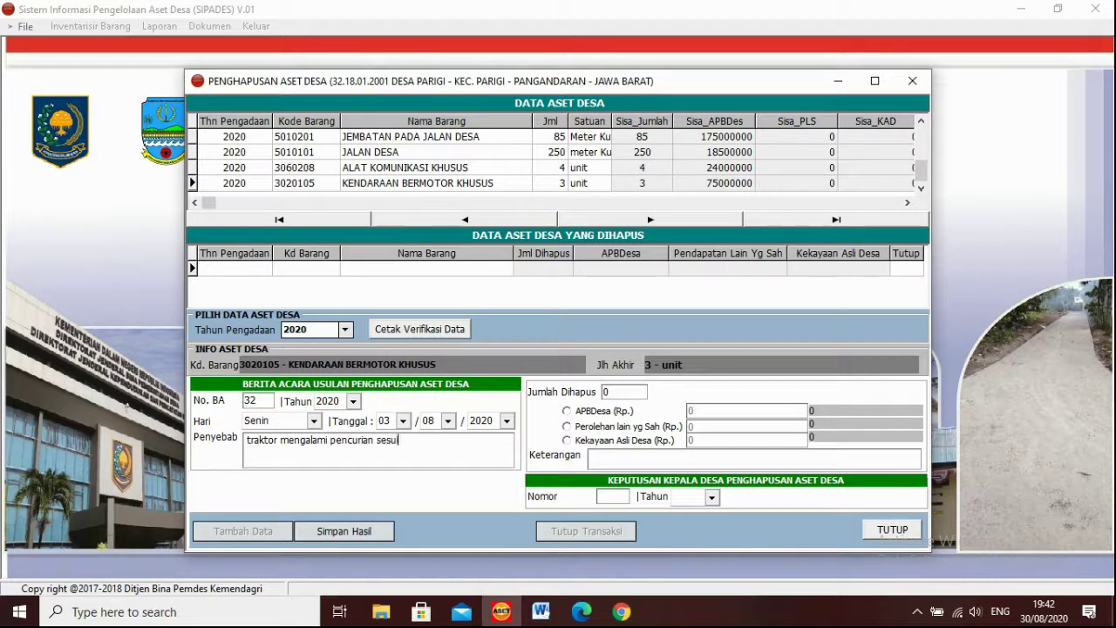
{"action": "key", "text": "BackSpace"}
{"action": "key", "text": "BackSpace"}
{"action": "type", "text": "ai dengan nomo"}
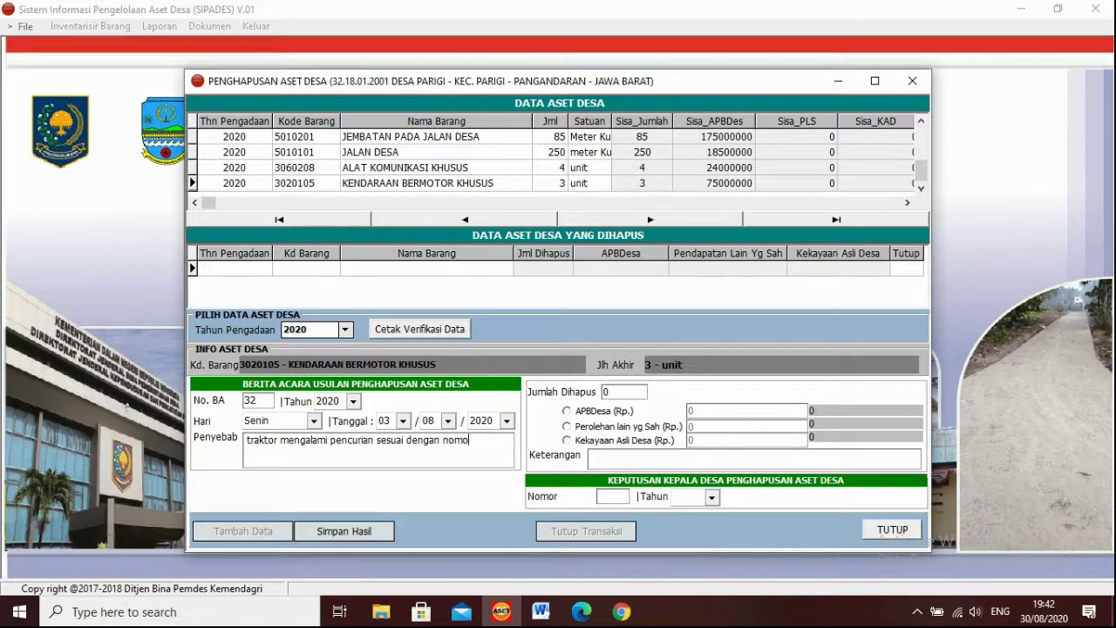
{"action": "type", "text": "r laporan polisi"}
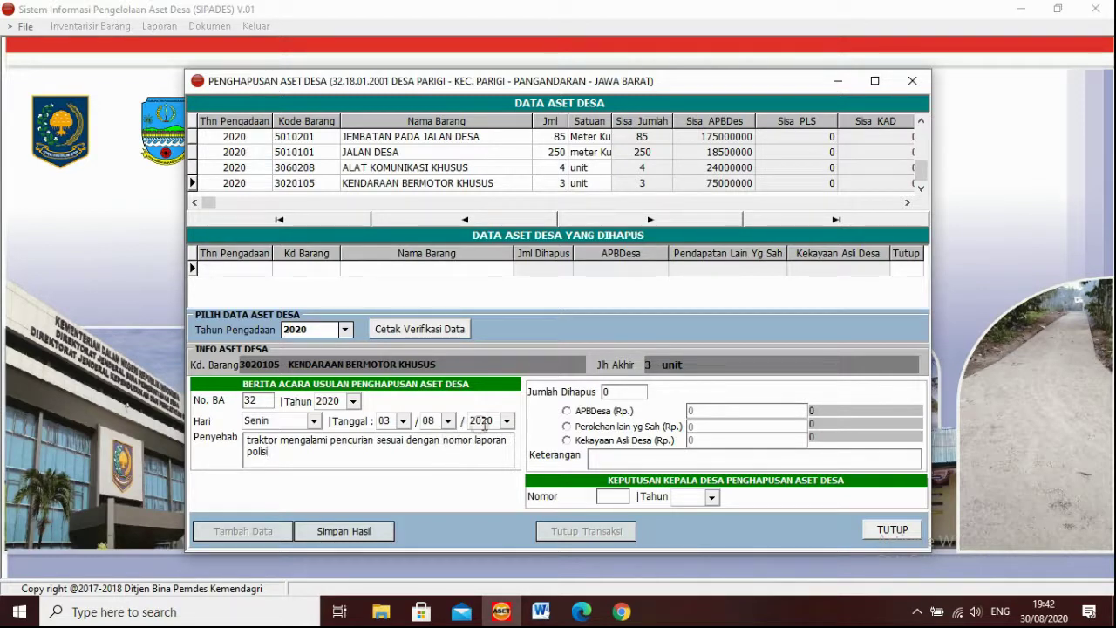
{"action": "type", "text": " ....."}
- Set Jumlah Dihapus to 1 and record the deleted value as 25000000 under APBDesa
{"action": "left_click", "coordinate": [615, 393]}
{"action": "type", "text": "1"}
{"action": "left_click", "coordinate": [569, 411]}
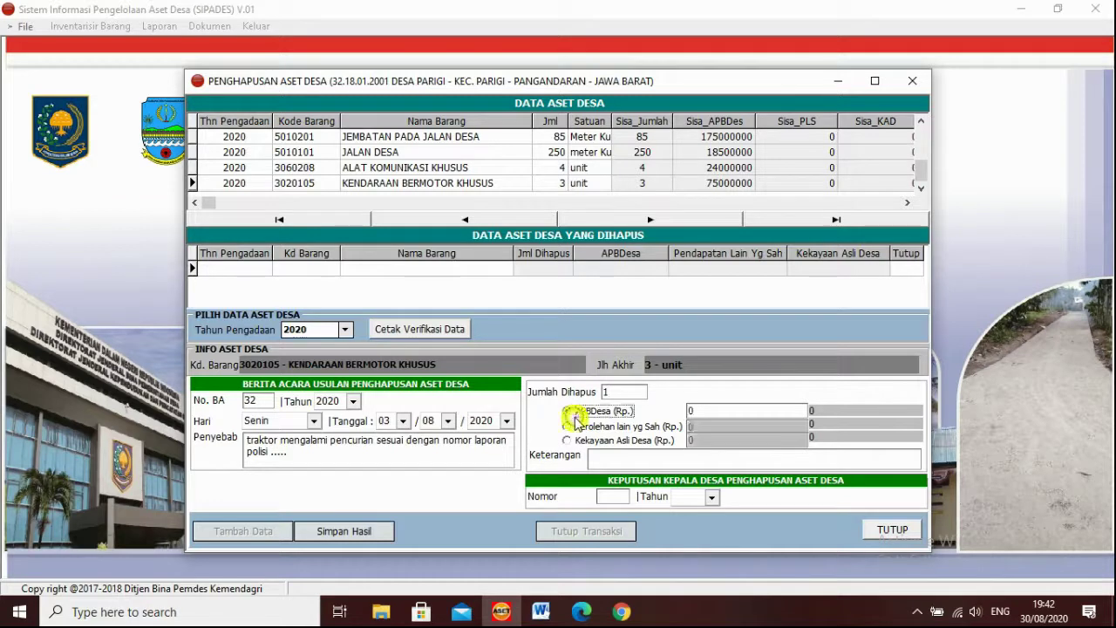
{"action": "left_click", "coordinate": [701, 412]}
{"action": "type", "text": "25"}
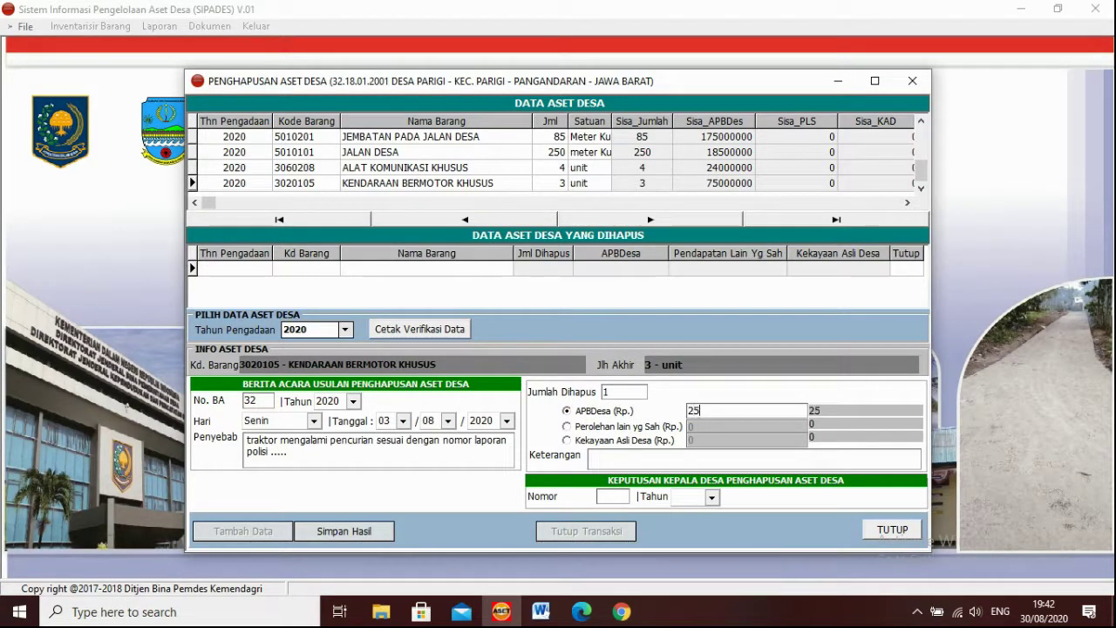
{"action": "type", "text": "000000"}
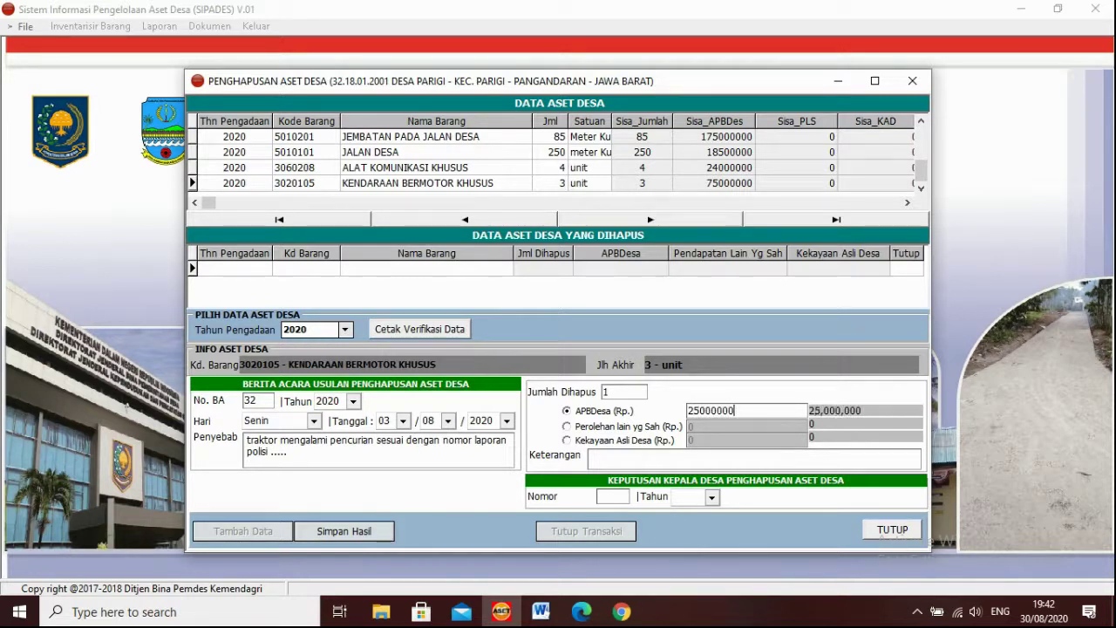
- Enter "traktor hilang/ dicuri" as the Keterangan of the deletion
{"action": "left_click", "coordinate": [656, 462]}
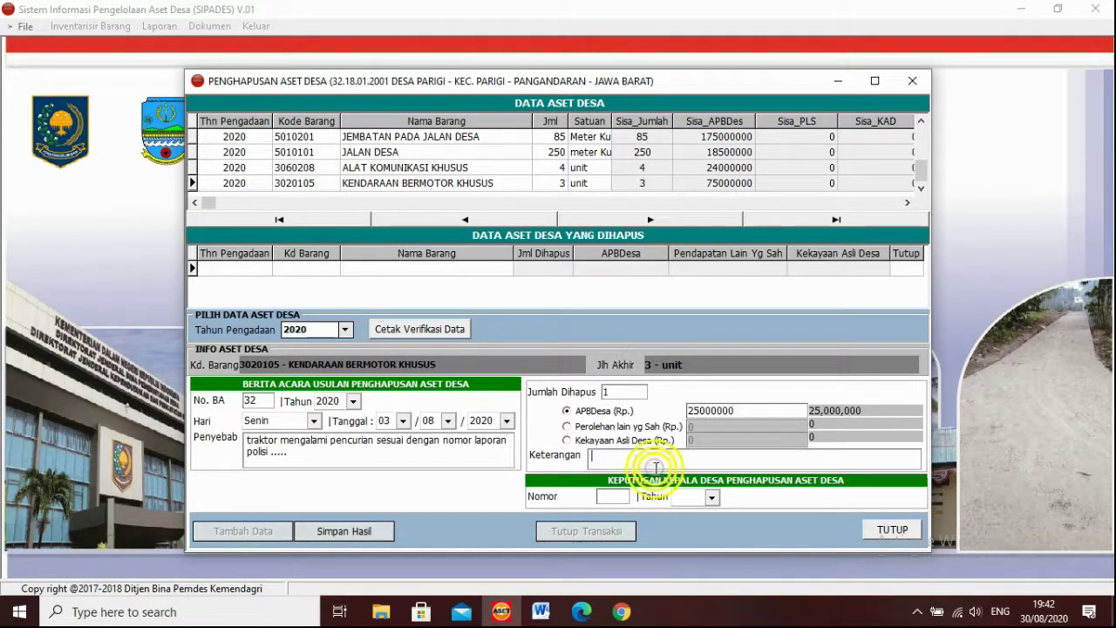
{"action": "type", "text": "bara"}
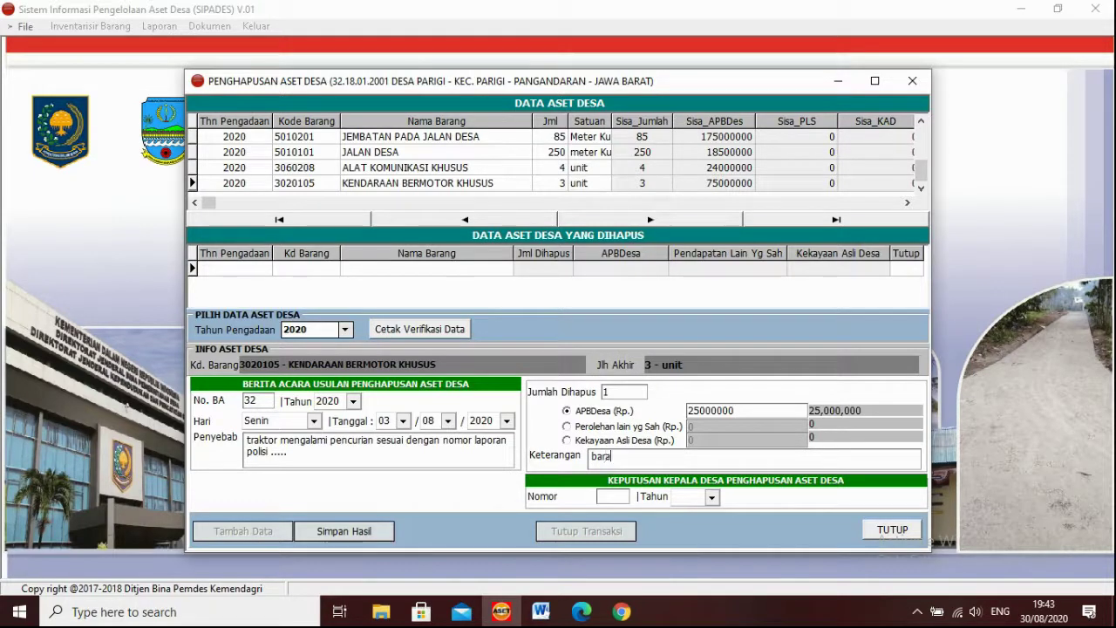
{"action": "key", "text": "BackSpace"}
{"action": "key", "text": "BackSpace"}
{"action": "key", "text": "BackSpace"}
{"action": "key", "text": "BackSpace"}
{"action": "type", "text": "traktor hilang/ dicu"}
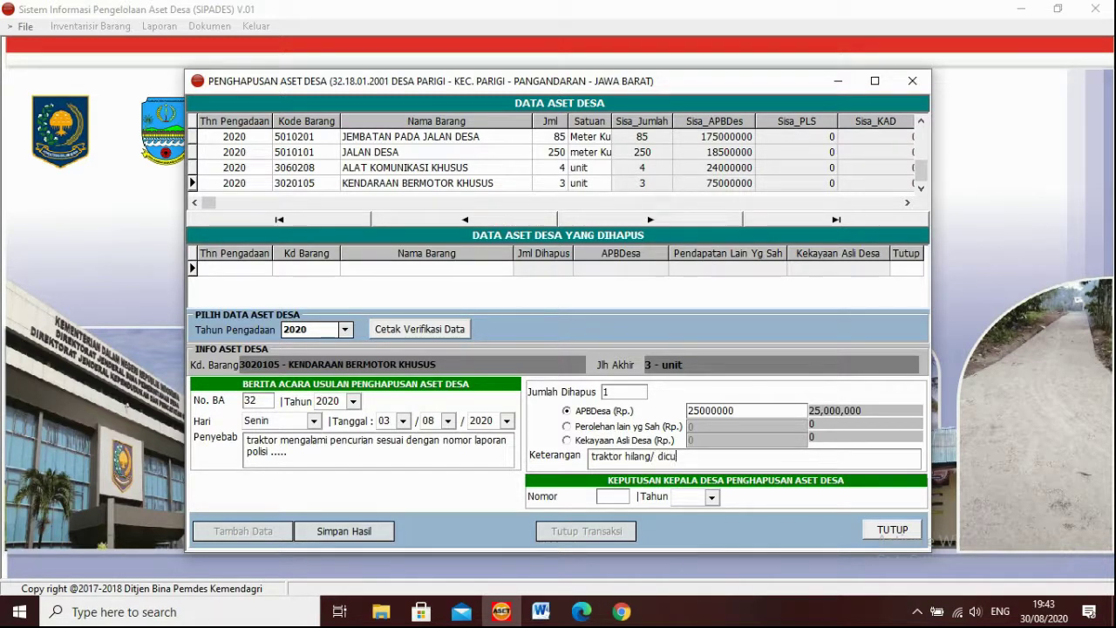
{"action": "type", "text": "ri"}
- Set the Keputusan Kepala Desa to Nomor 8, Tahun 2020, and save the deletion entry
{"action": "left_click", "coordinate": [624, 499]}
{"action": "type", "text": "8"}
{"action": "key", "text": "Tab"}
{"action": "type", "text": "2020"}
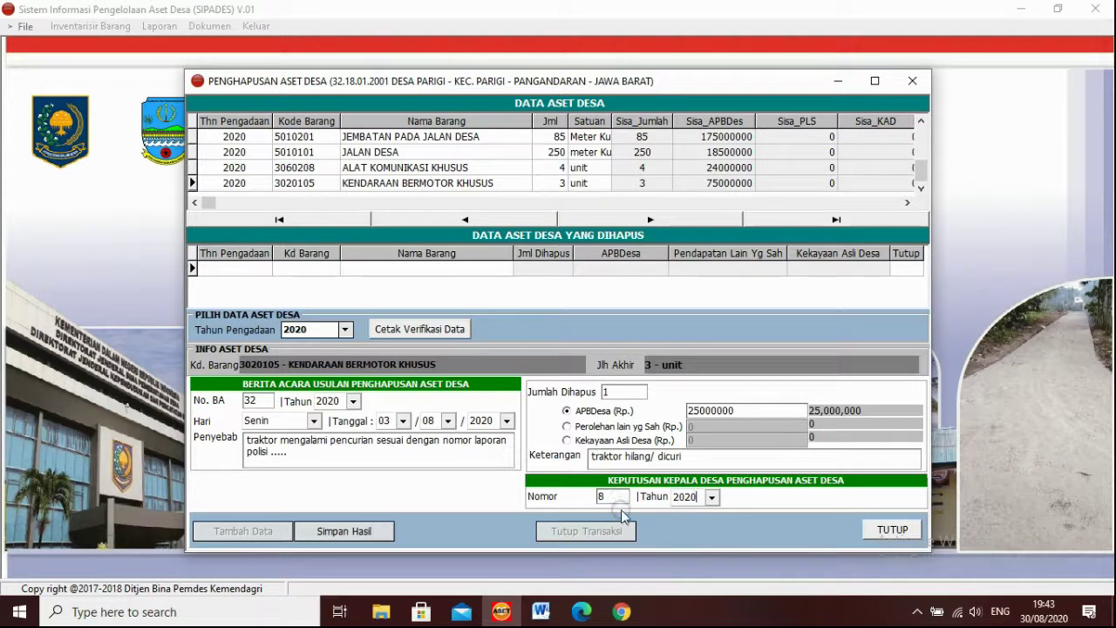
{"action": "left_click", "coordinate": [366, 531]}
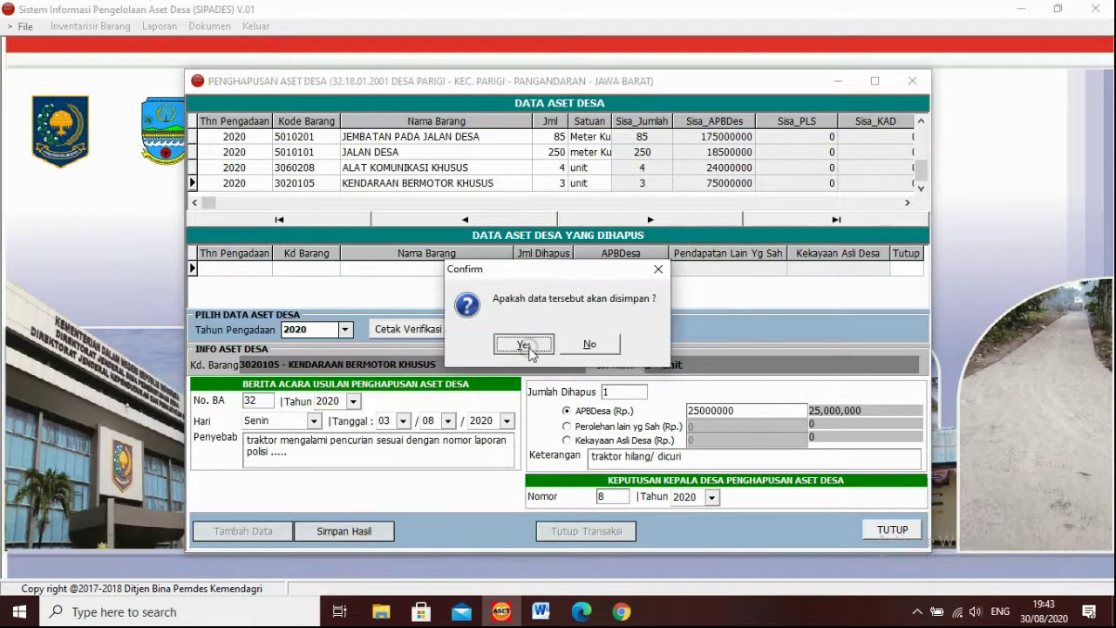
{"action": "left_click", "coordinate": [524, 346]}
{"action": "left_click", "coordinate": [558, 336]}
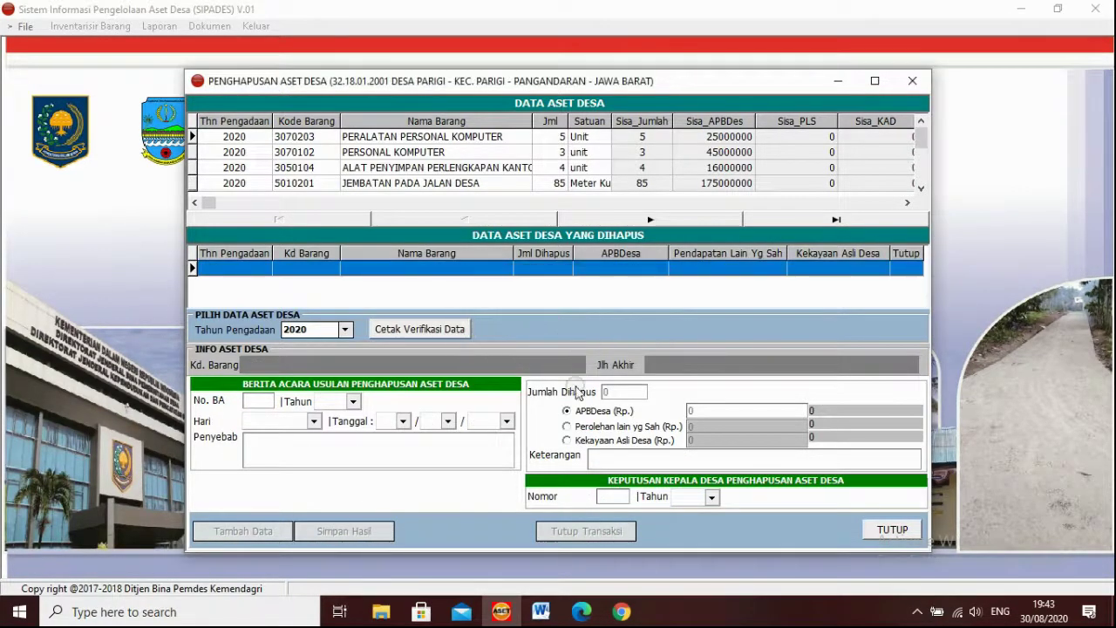
- Load the saved deletion record of Kendaraan Bermotor Khusus and review the printable verification report of proposed deletions
{"action": "left_click", "coordinate": [689, 218]}
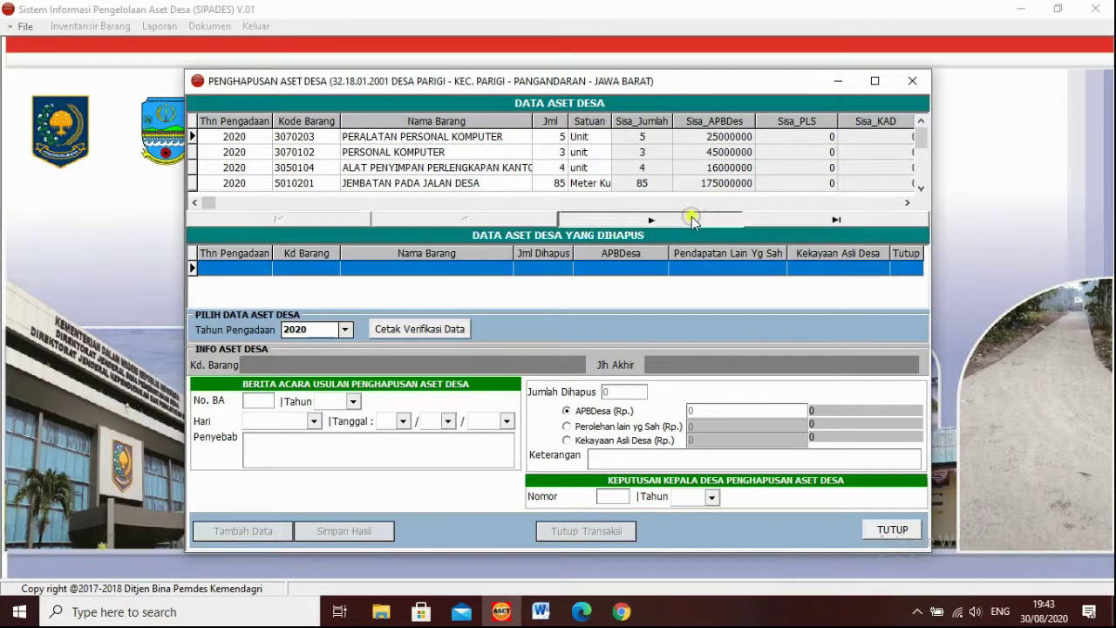
{"action": "left_click", "coordinate": [689, 218]}
{"action": "left_click", "coordinate": [689, 218]}
{"action": "left_click", "coordinate": [689, 218]}
{"action": "left_click", "coordinate": [690, 218]}
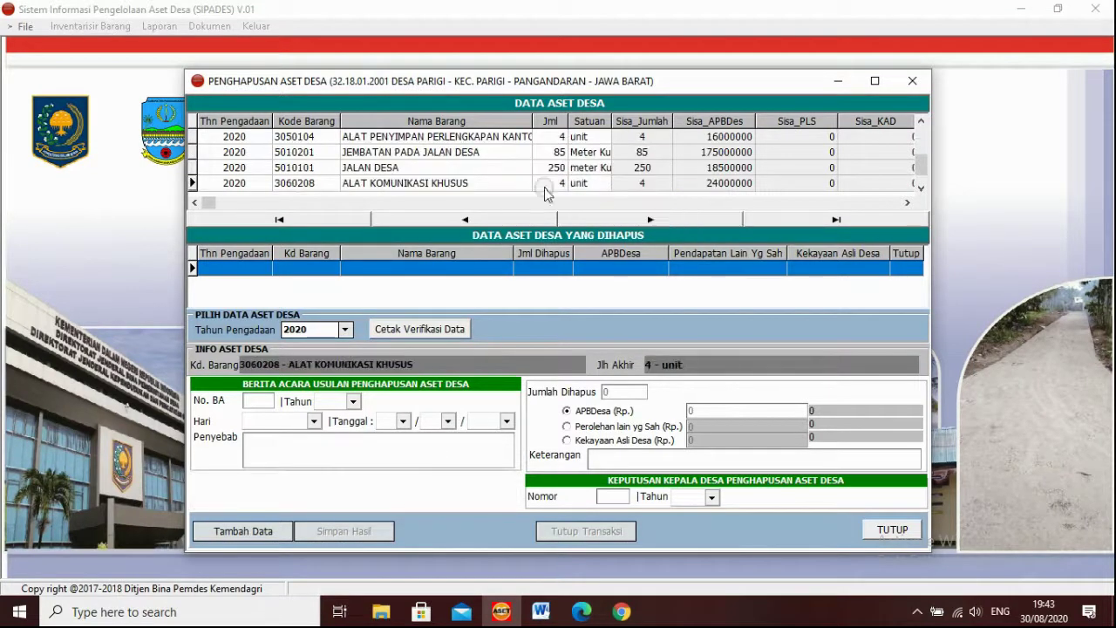
{"action": "left_click", "coordinate": [633, 219]}
{"action": "left_click", "coordinate": [458, 269]}
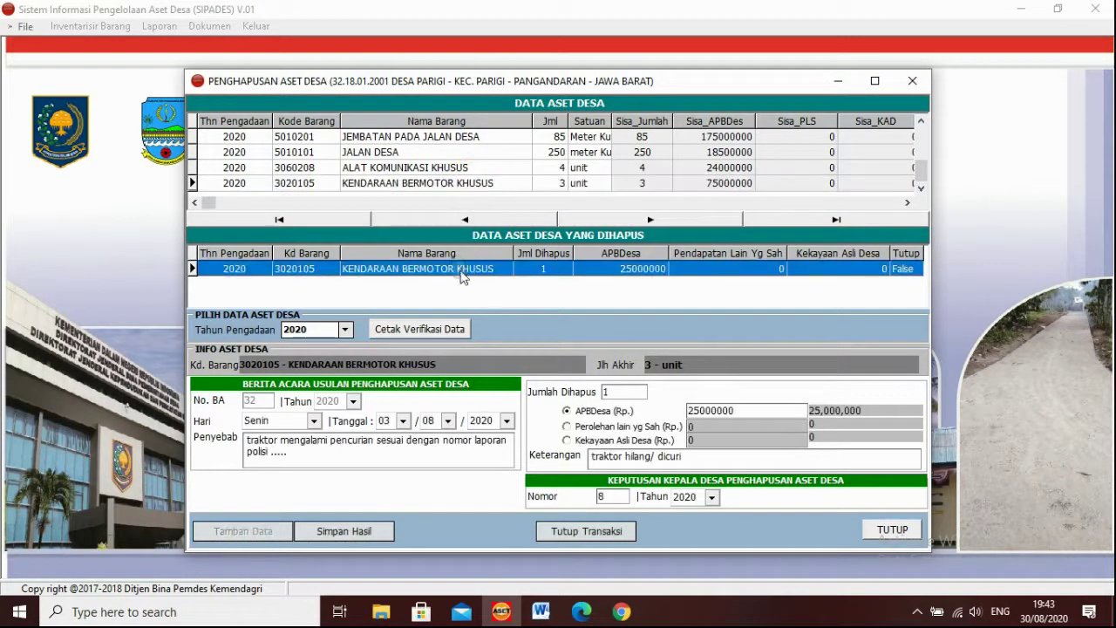
{"action": "left_click", "coordinate": [450, 336]}
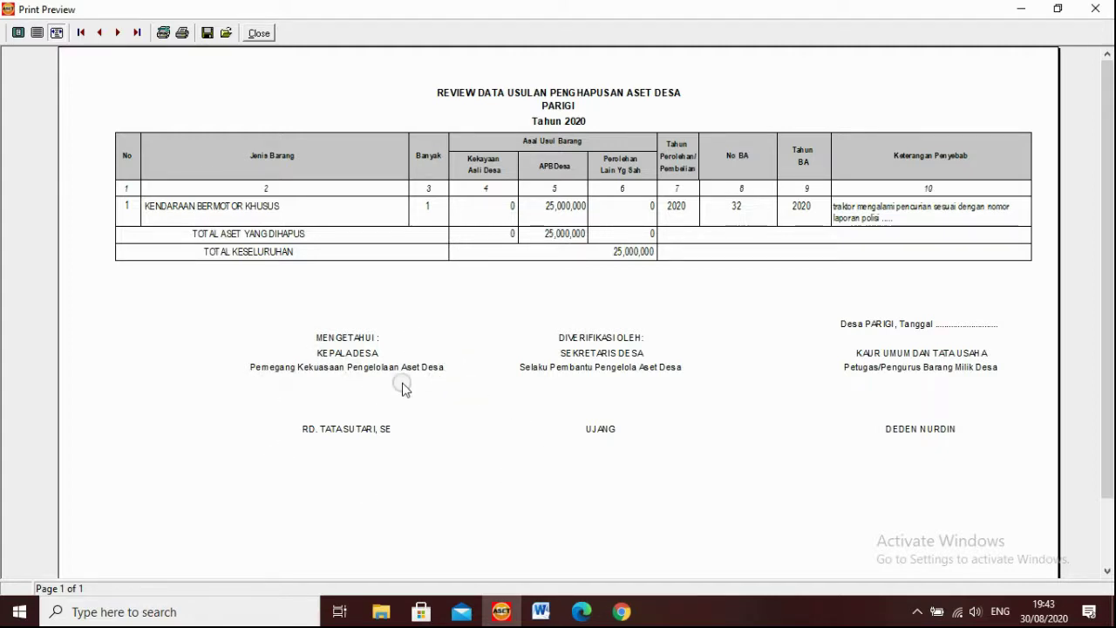
{"action": "left_click", "coordinate": [263, 33]}
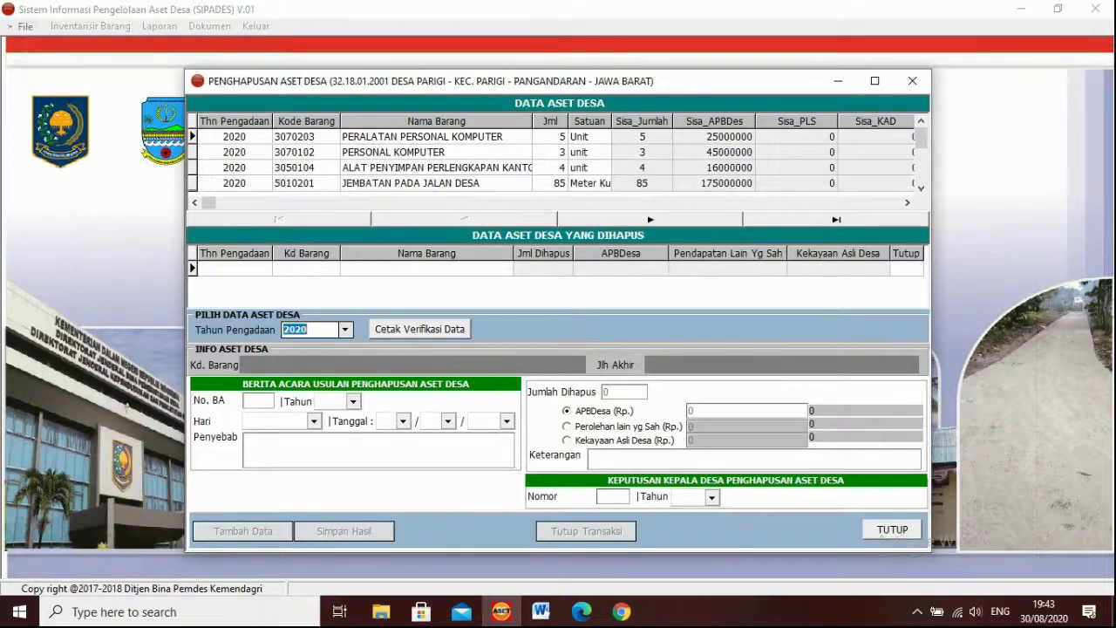
- Reload the Kendaraan Bermotor Khusus deletion record, close its transaction and leave the Penghapusan form
{"action": "left_click", "coordinate": [660, 219]}
{"action": "left_click", "coordinate": [661, 219]}
{"action": "left_click", "coordinate": [660, 219]}
{"action": "left_click", "coordinate": [660, 219]}
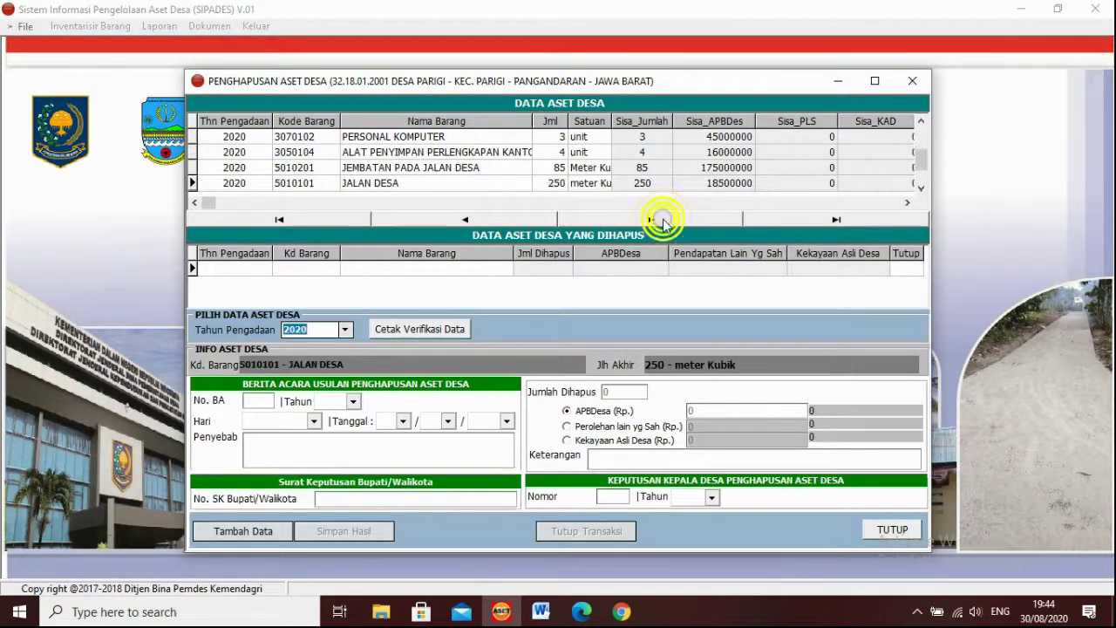
{"action": "left_click", "coordinate": [661, 219]}
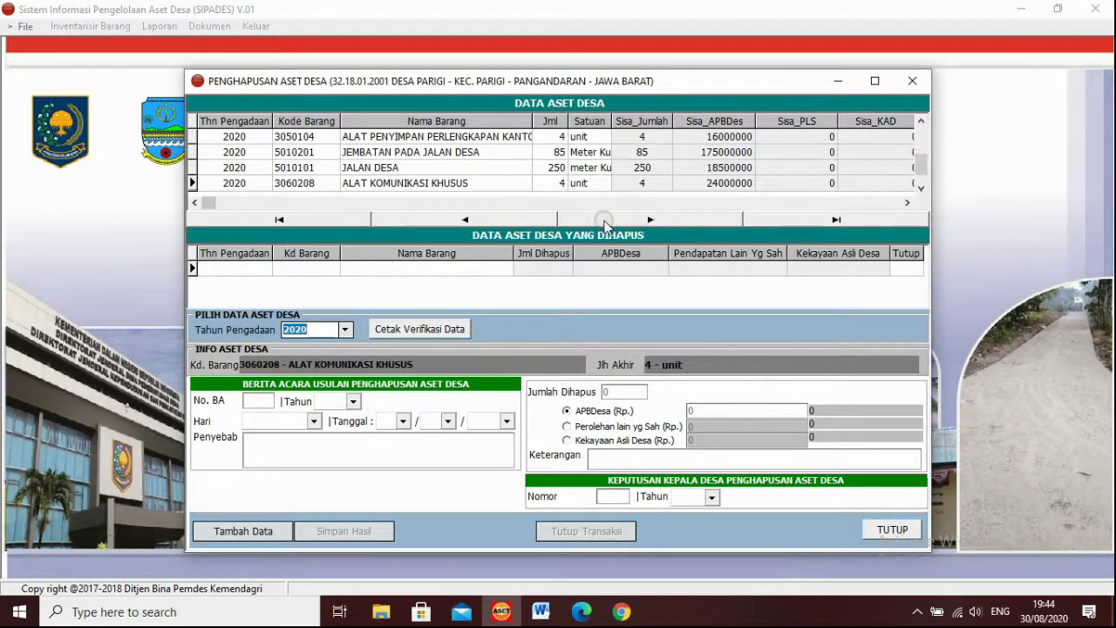
{"action": "left_click", "coordinate": [611, 219]}
{"action": "left_click", "coordinate": [477, 188]}
{"action": "left_click", "coordinate": [431, 270]}
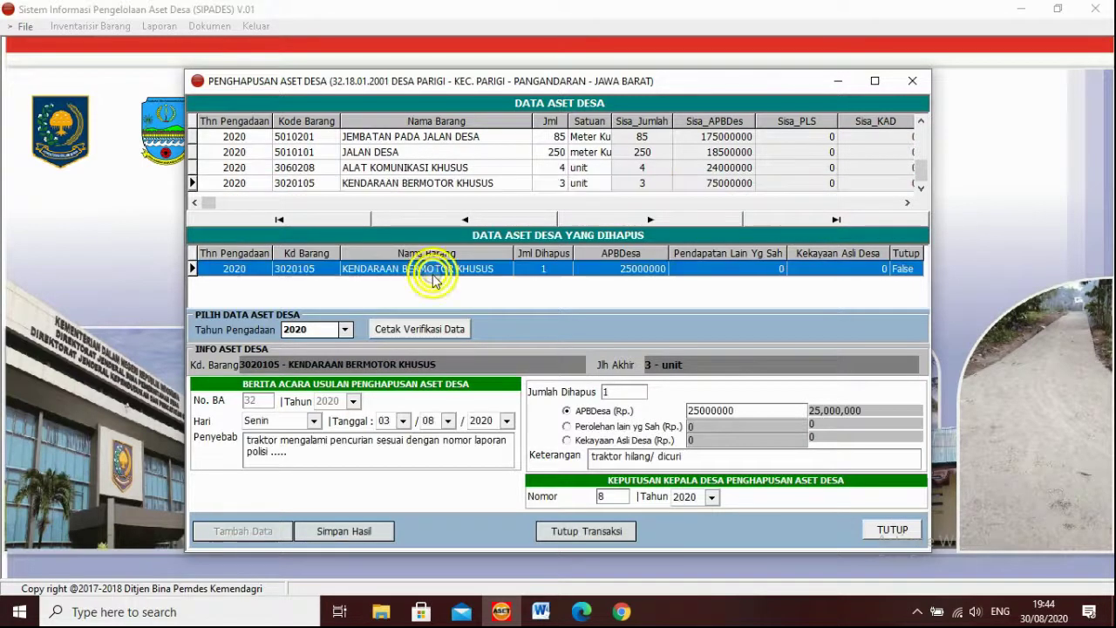
{"action": "left_click", "coordinate": [583, 529]}
{"action": "left_click", "coordinate": [902, 529]}
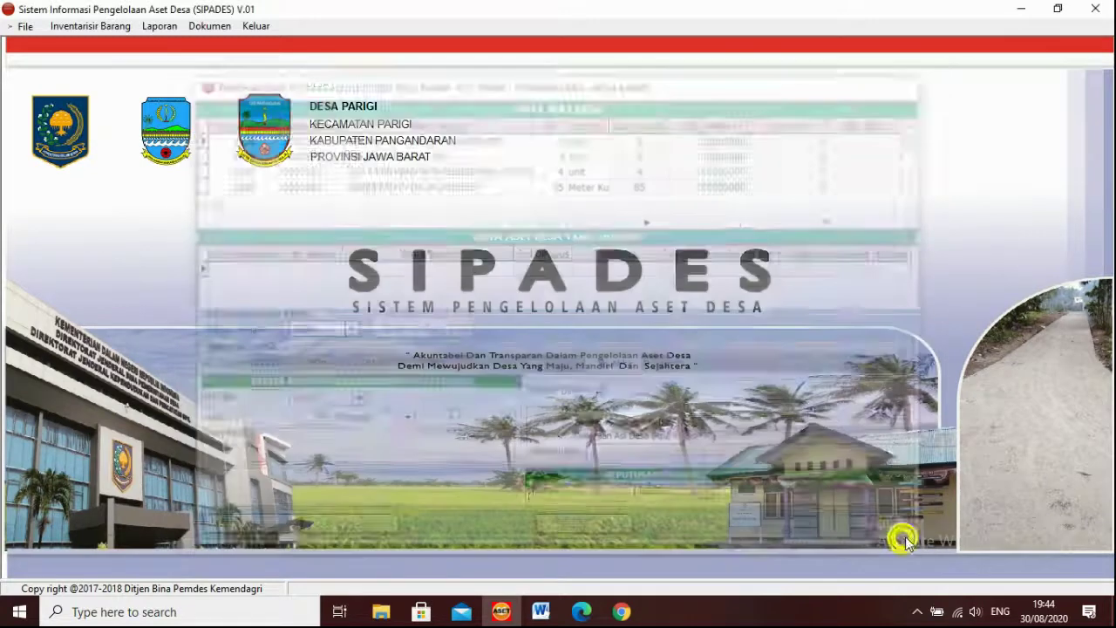
- Open the Buku Inventaris 1 report form and try to preview the report for Tahun Pengadaan All
{"action": "left_click", "coordinate": [113, 25]}
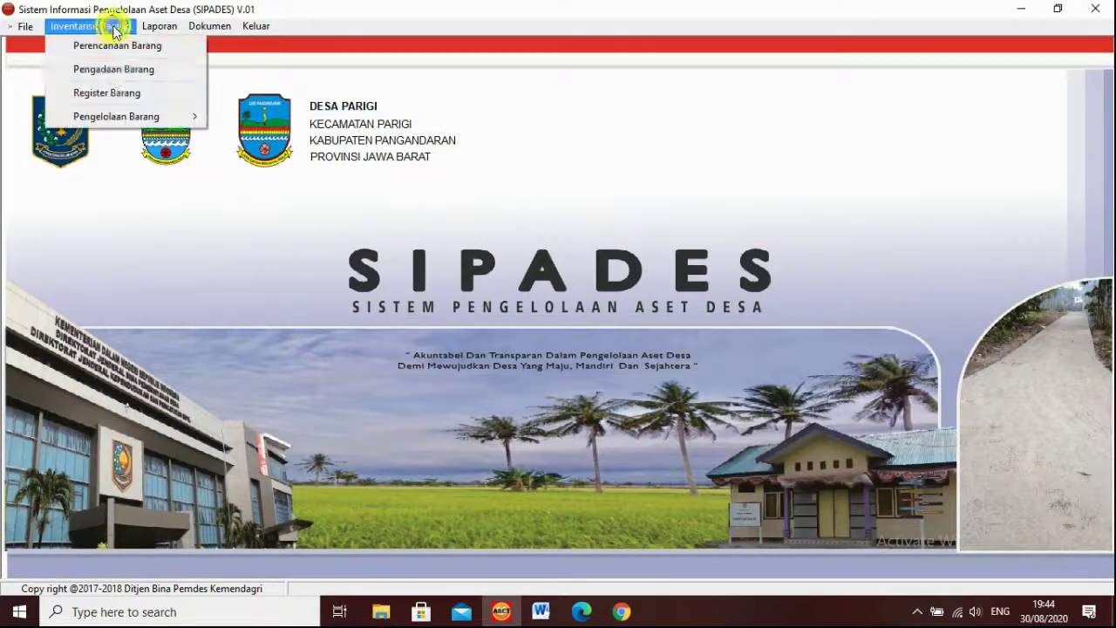
{"action": "mouse_move", "coordinate": [117, 116]}
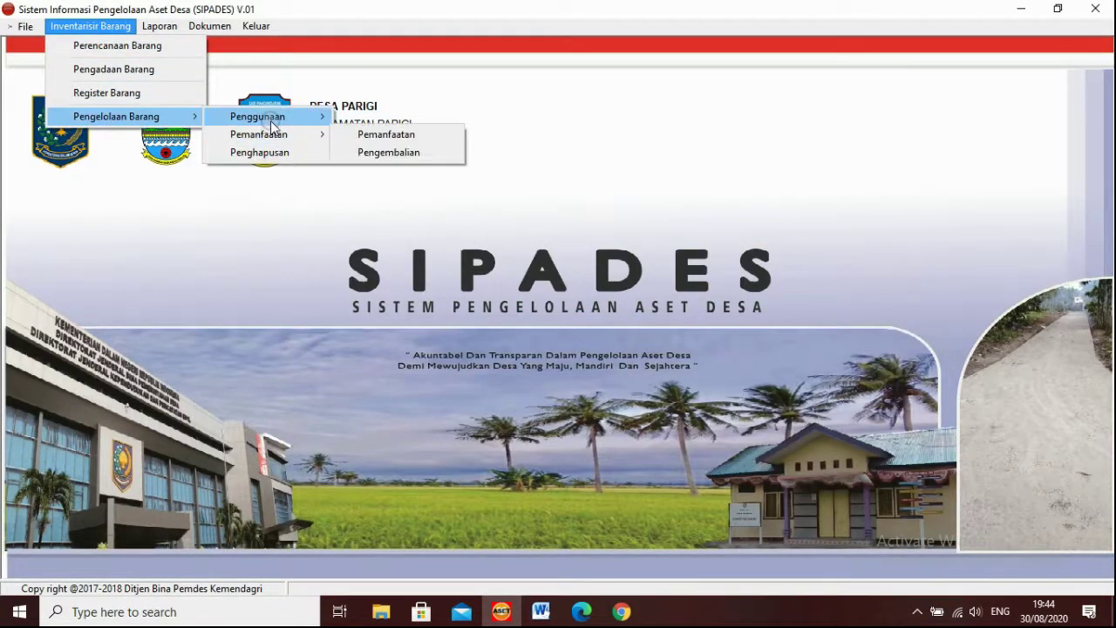
{"action": "left_click", "coordinate": [159, 26]}
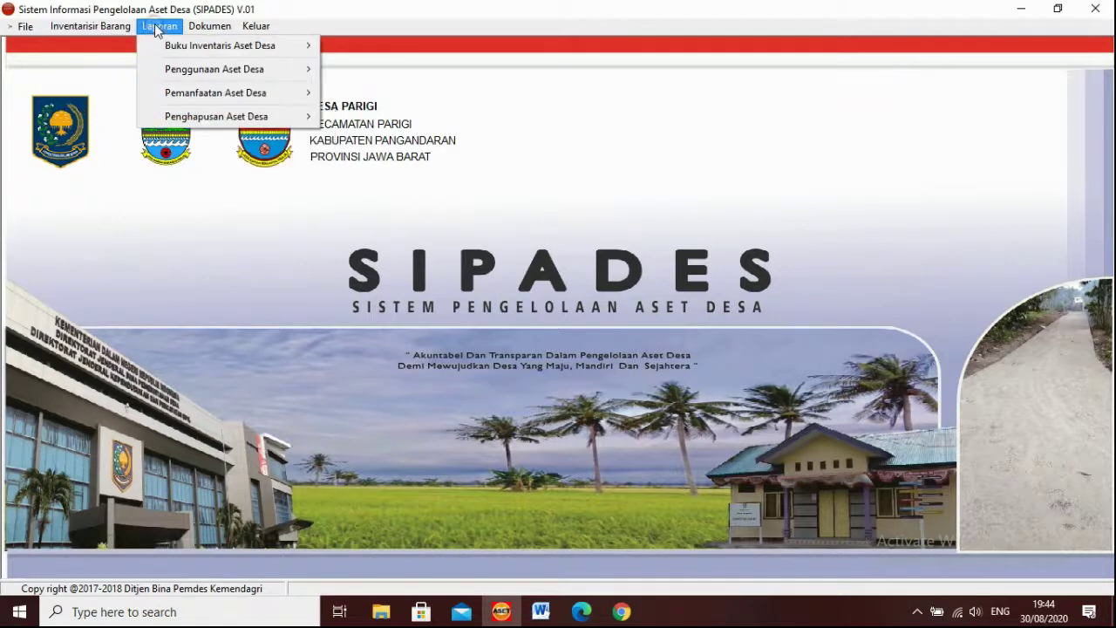
{"action": "mouse_move", "coordinate": [198, 75]}
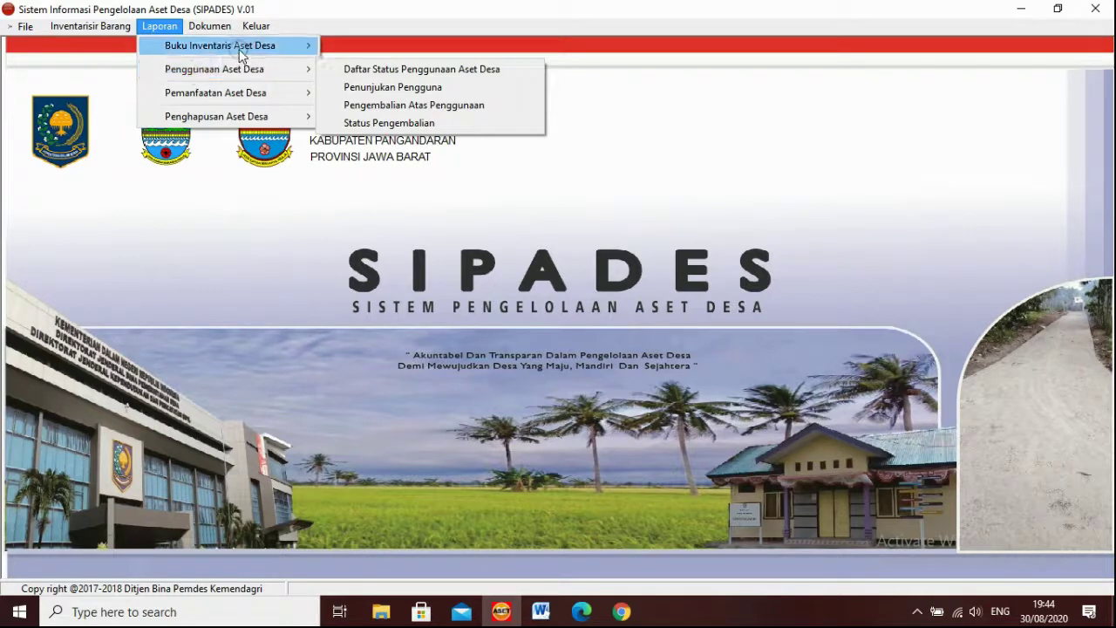
{"action": "mouse_move", "coordinate": [242, 55]}
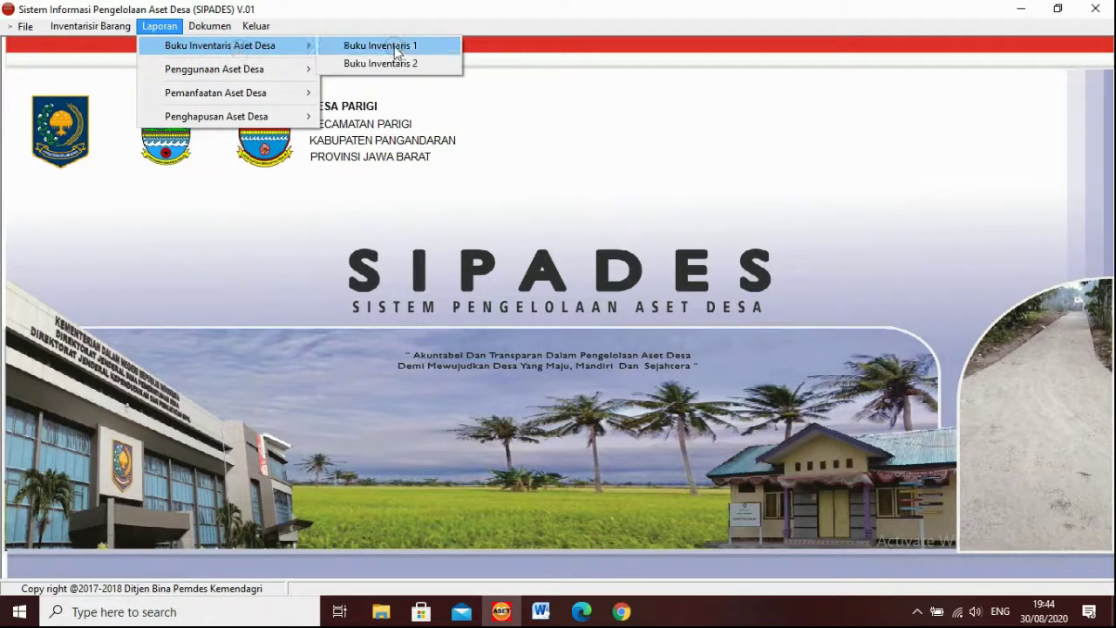
{"action": "left_click", "coordinate": [436, 46]}
{"action": "left_click", "coordinate": [588, 317]}
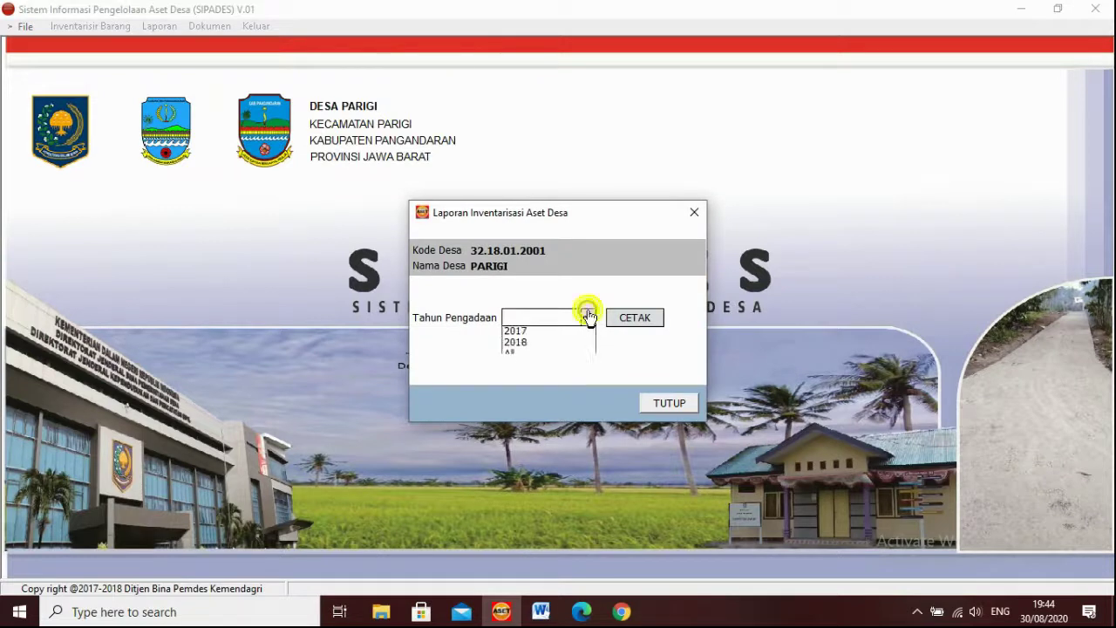
{"action": "left_click", "coordinate": [527, 378]}
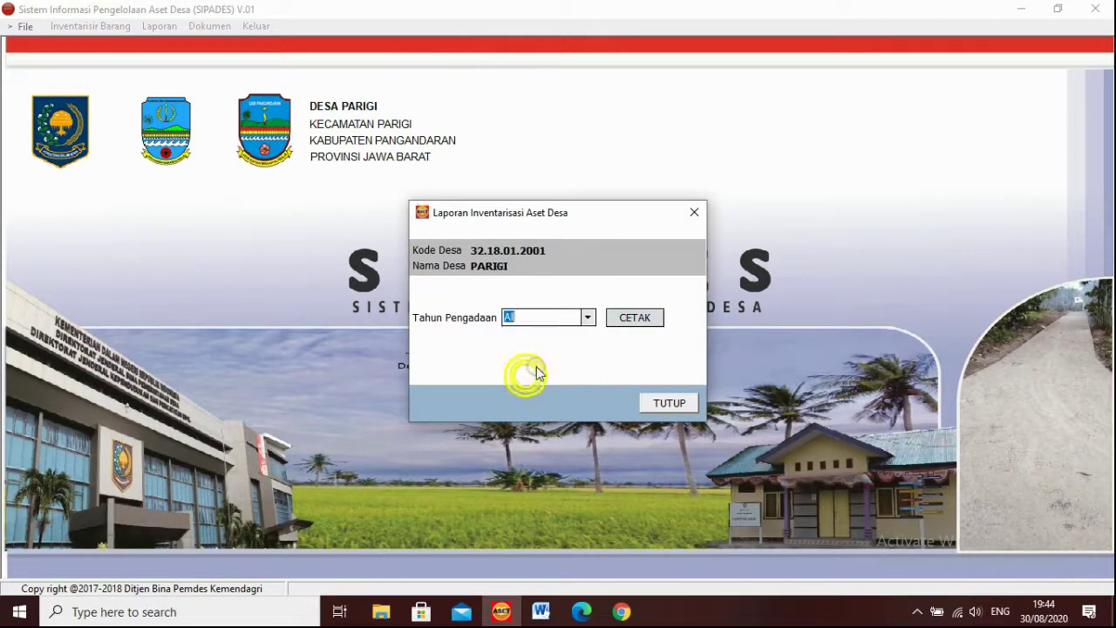
{"action": "left_click", "coordinate": [625, 320]}
{"action": "left_click", "coordinate": [574, 342]}
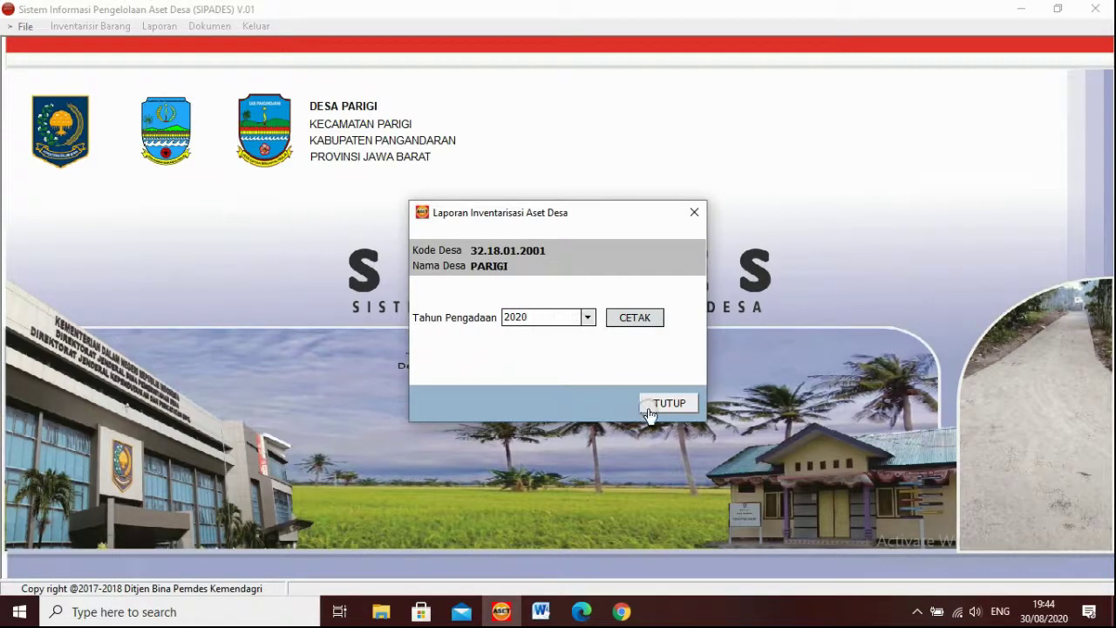
- Preview the Buku Inventaris 1 report for Tahun Pengadaan 2020, review it and leave the report form
{"action": "left_click", "coordinate": [644, 320]}
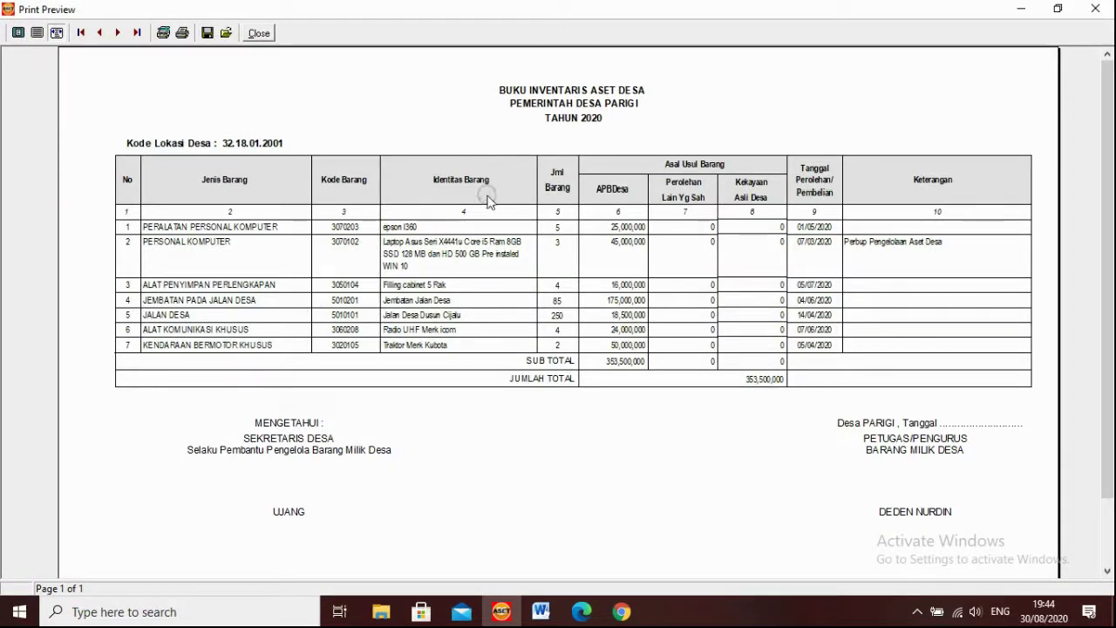
{"action": "left_click", "coordinate": [259, 33]}
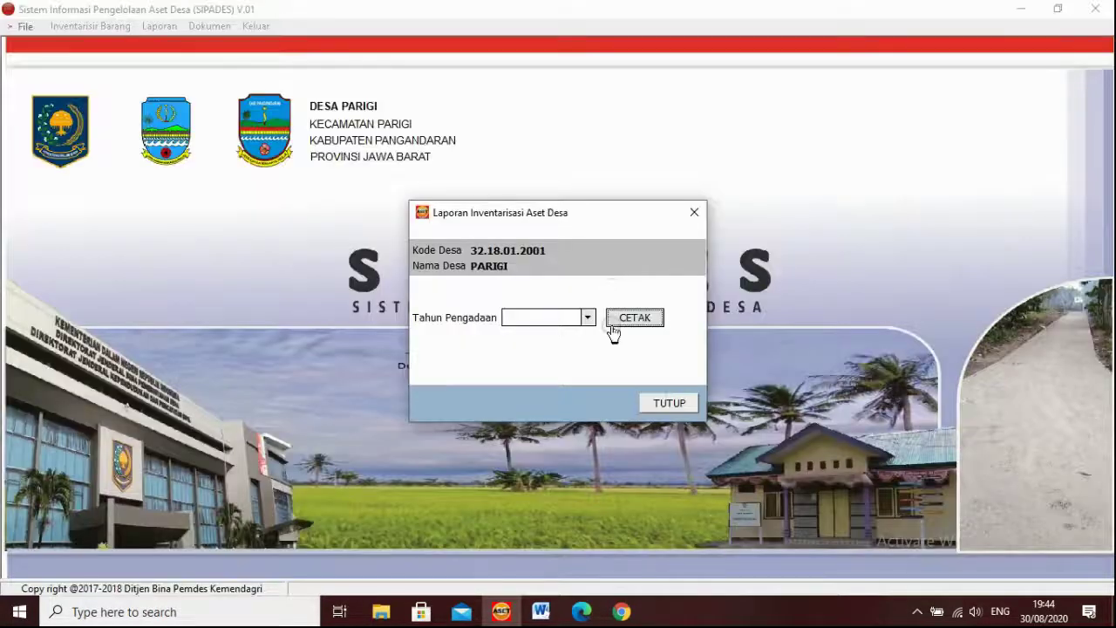
{"action": "left_click", "coordinate": [670, 403]}
- Try to preview the Buku Inventaris 2 report for Tahun Pengadaan 2020 and leave its report form
{"action": "left_click", "coordinate": [160, 26]}
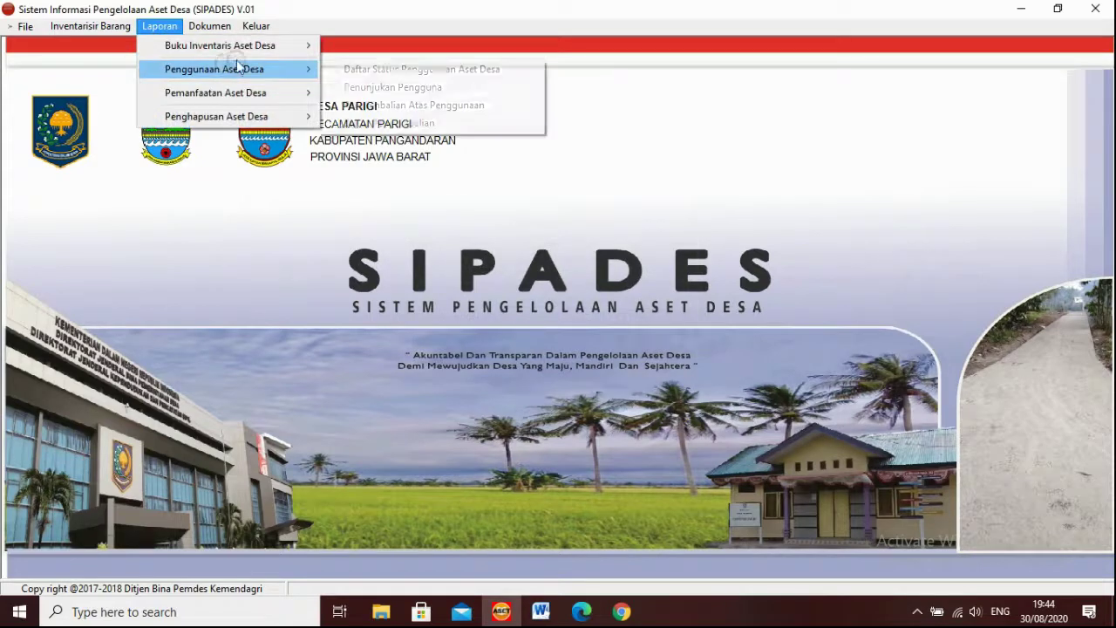
{"action": "left_click", "coordinate": [374, 63]}
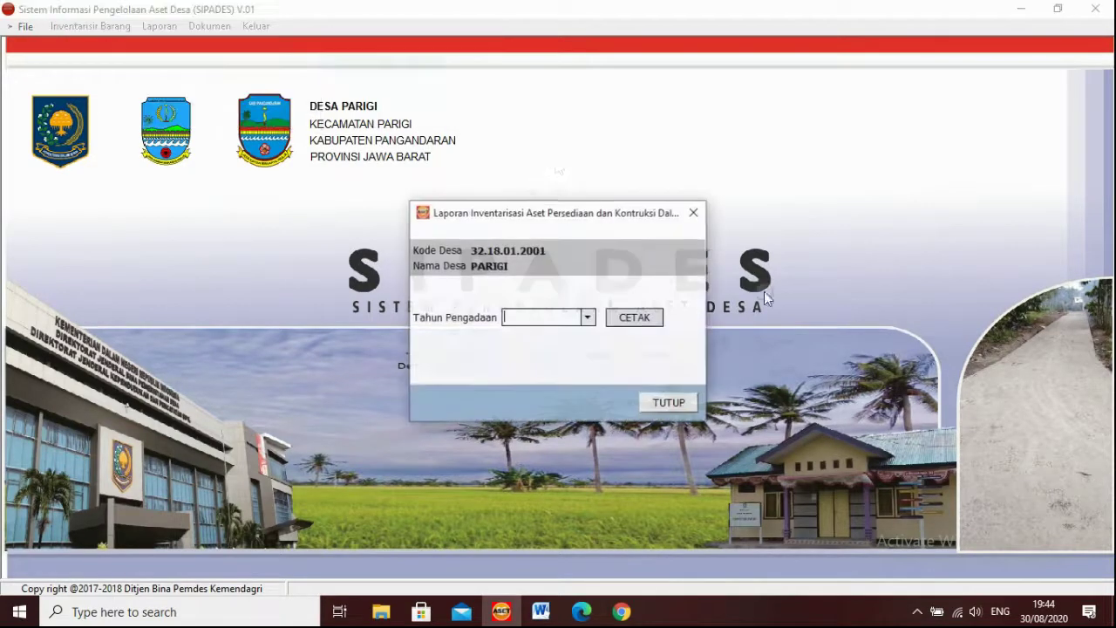
{"action": "left_click", "coordinate": [550, 317]}
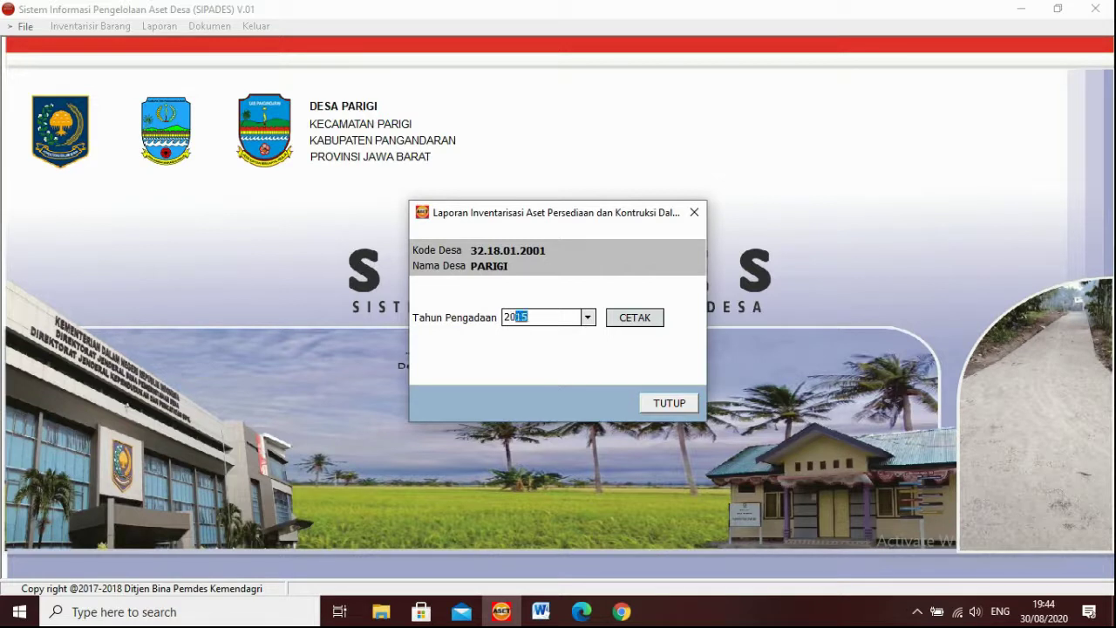
{"action": "left_click", "coordinate": [637, 321]}
{"action": "left_click", "coordinate": [561, 337]}
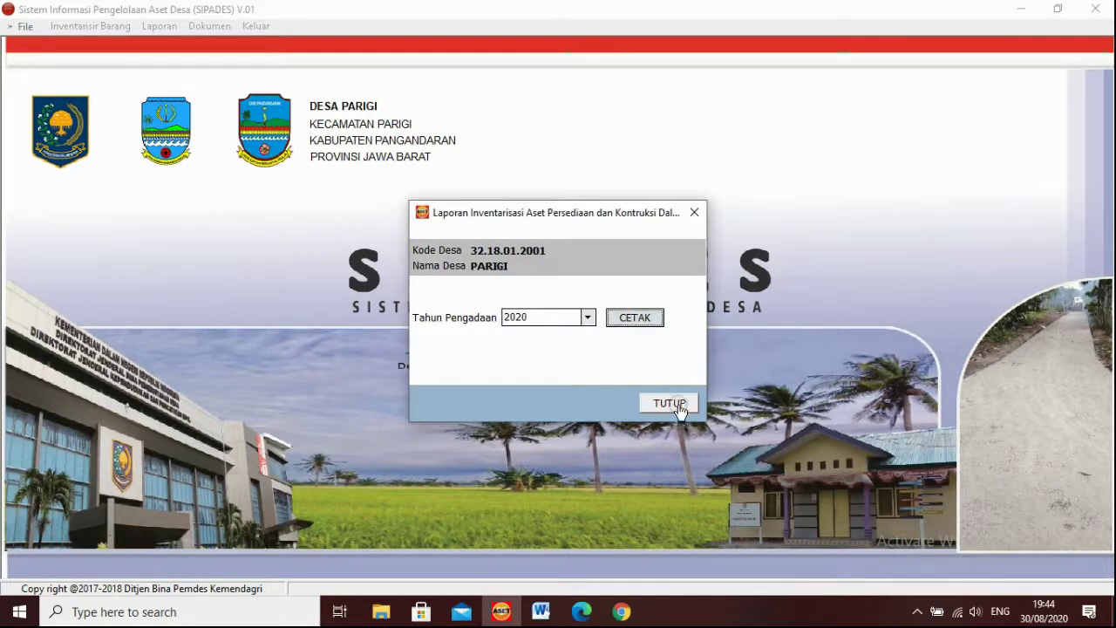
{"action": "left_click", "coordinate": [641, 319]}
{"action": "left_click", "coordinate": [561, 339]}
{"action": "left_click", "coordinate": [670, 403]}
- Preview the Daftar Status Penggunaan Aset Desa report for Tahun SK 2020 and Nomor SK 5, review it and leave the form
{"action": "left_click", "coordinate": [159, 26]}
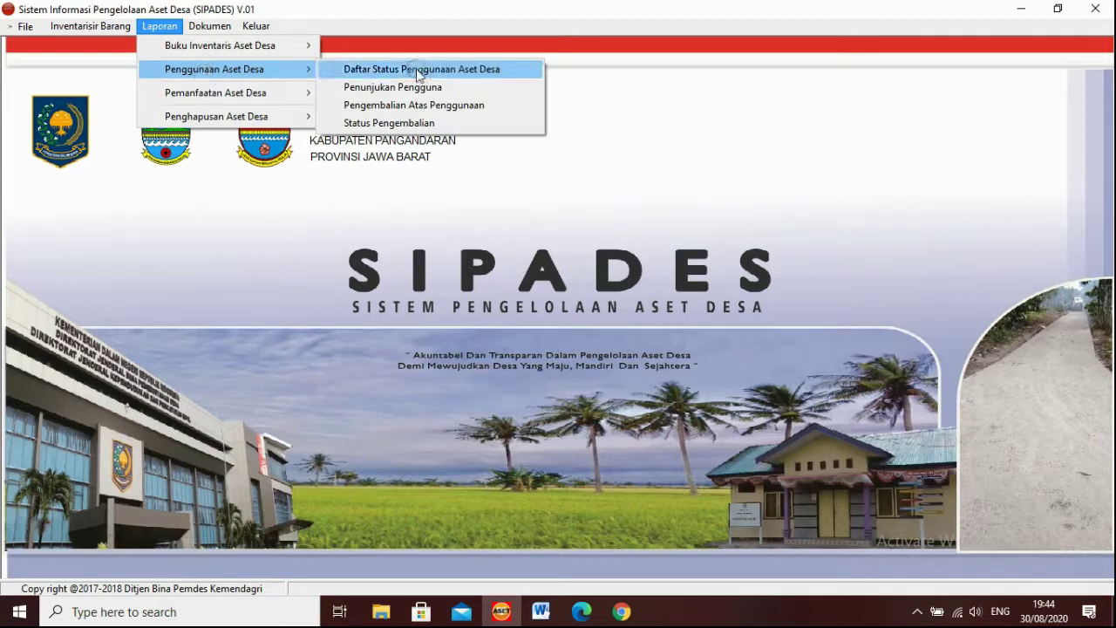
{"action": "left_click", "coordinate": [418, 70]}
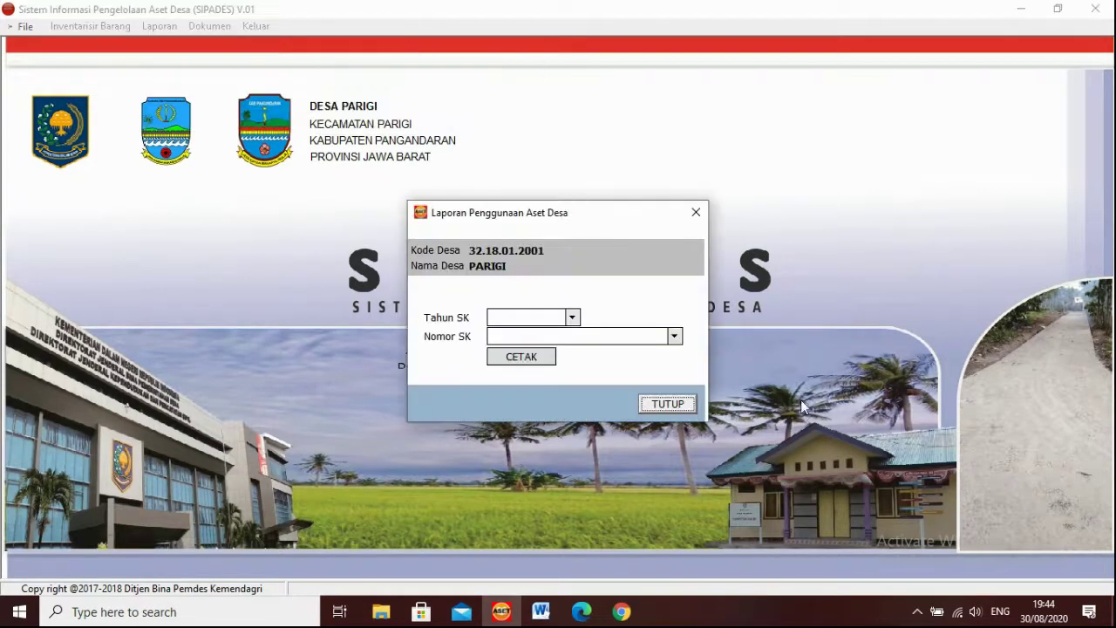
{"action": "left_click", "coordinate": [572, 317]}
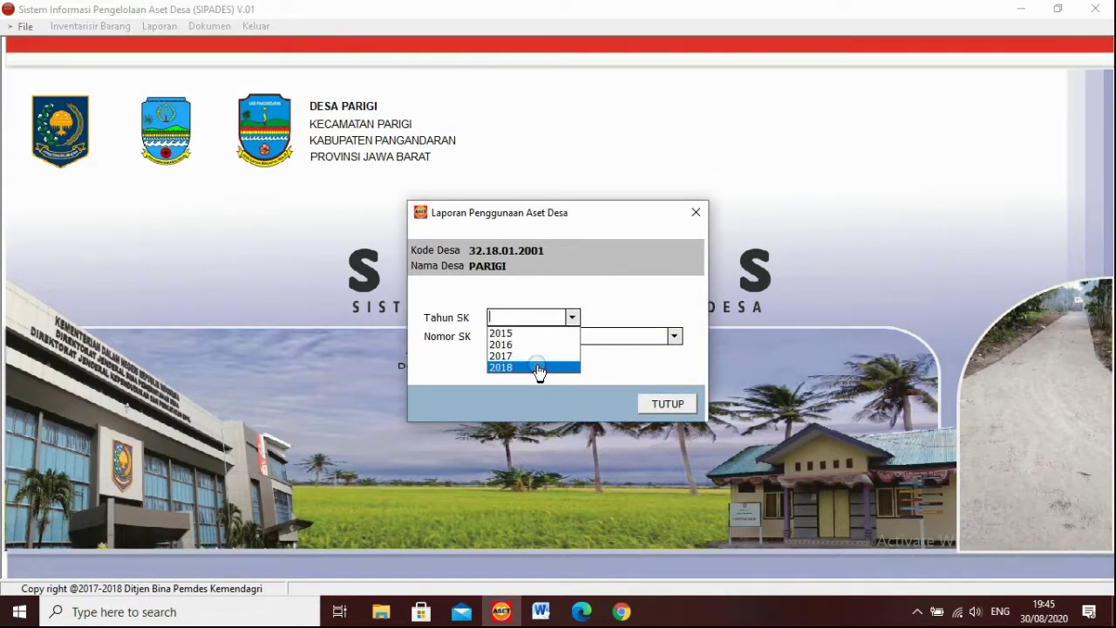
{"action": "left_click", "coordinate": [532, 319]}
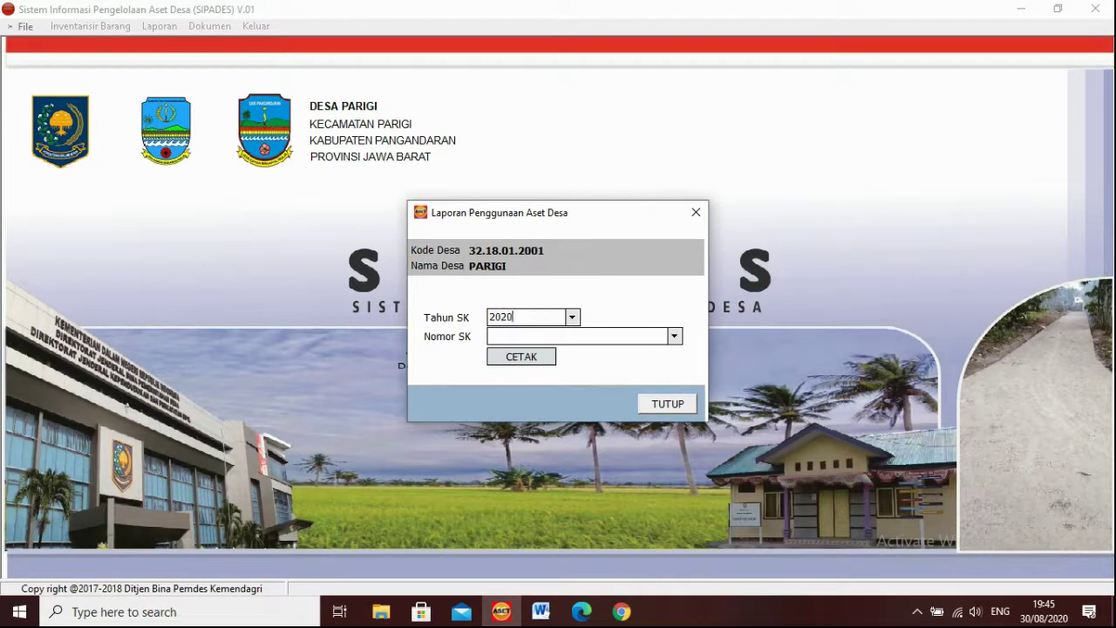
{"action": "left_click", "coordinate": [674, 337]}
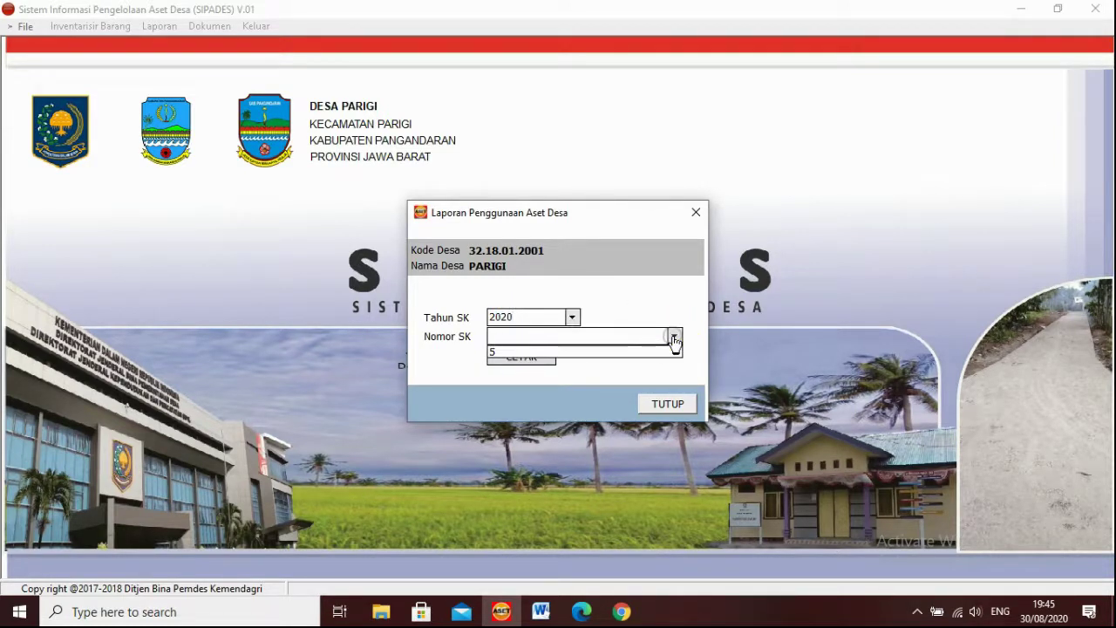
{"action": "left_click", "coordinate": [625, 353]}
{"action": "left_click", "coordinate": [534, 361]}
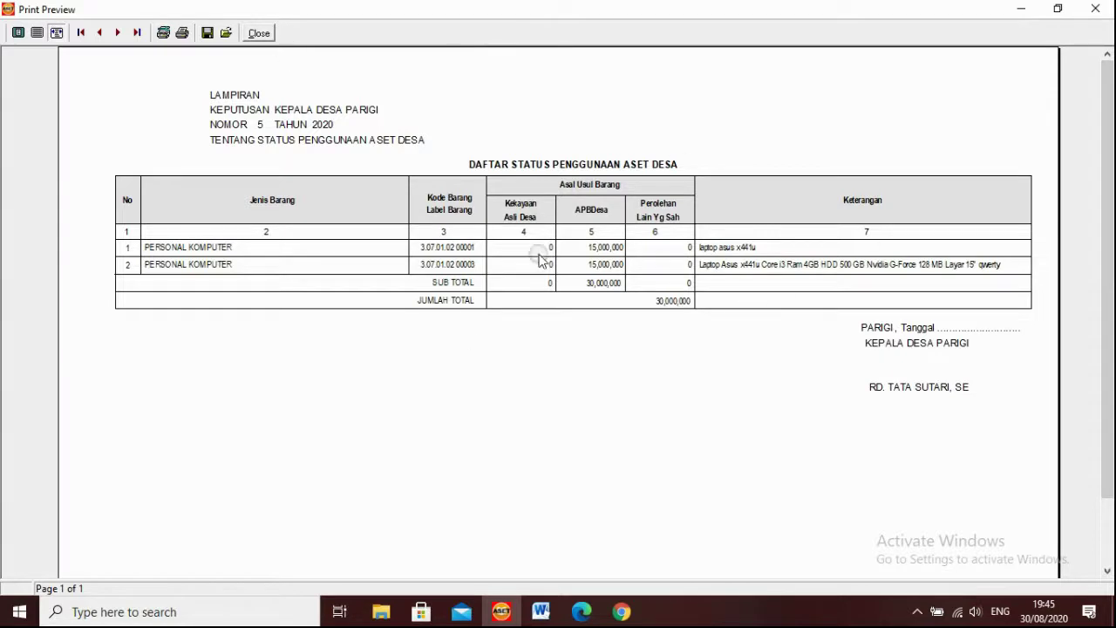
{"action": "left_click", "coordinate": [260, 33]}
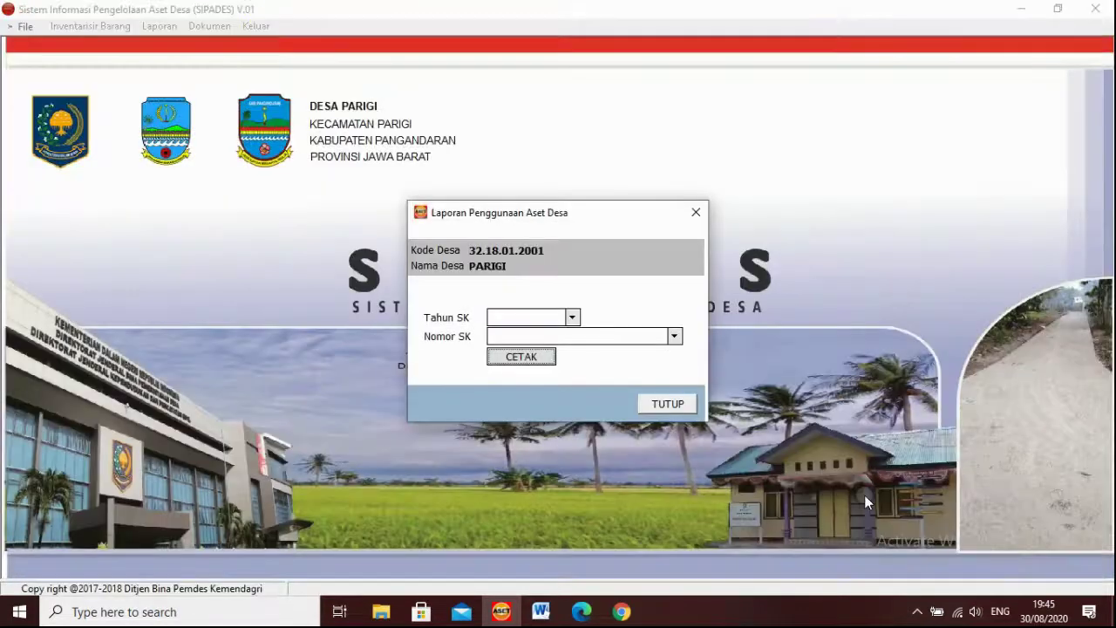
{"action": "left_click", "coordinate": [668, 404]}
- Preview the Penunjukan Pengguna report for Tahun Penunjukan 2020 and Nomor SK 5, review it and leave the form
{"action": "left_click", "coordinate": [117, 26]}
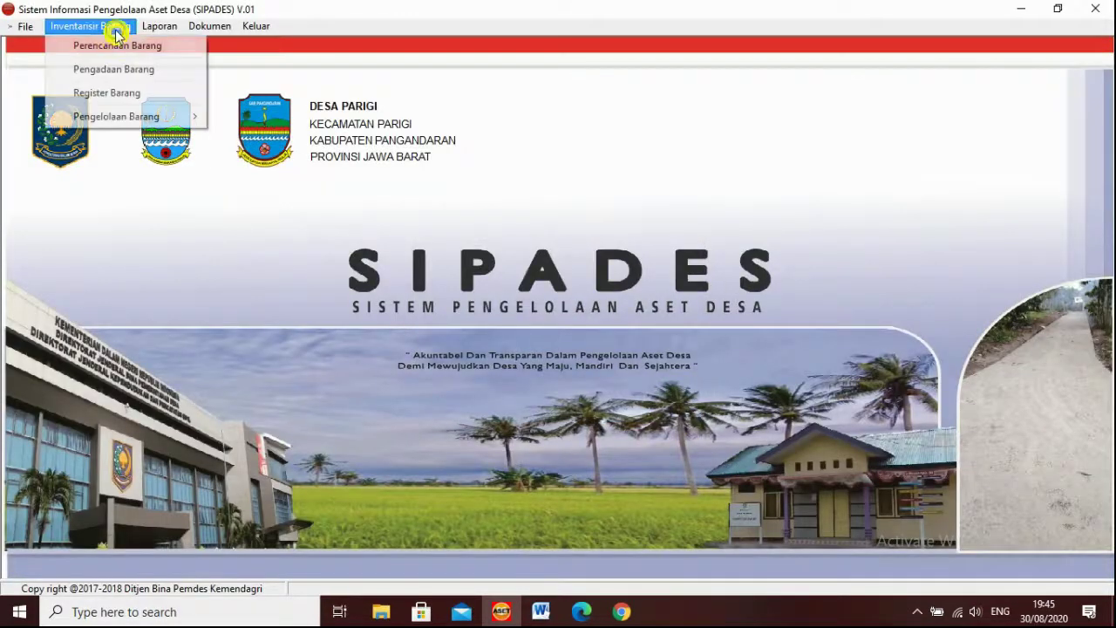
{"action": "mouse_move", "coordinate": [157, 25]}
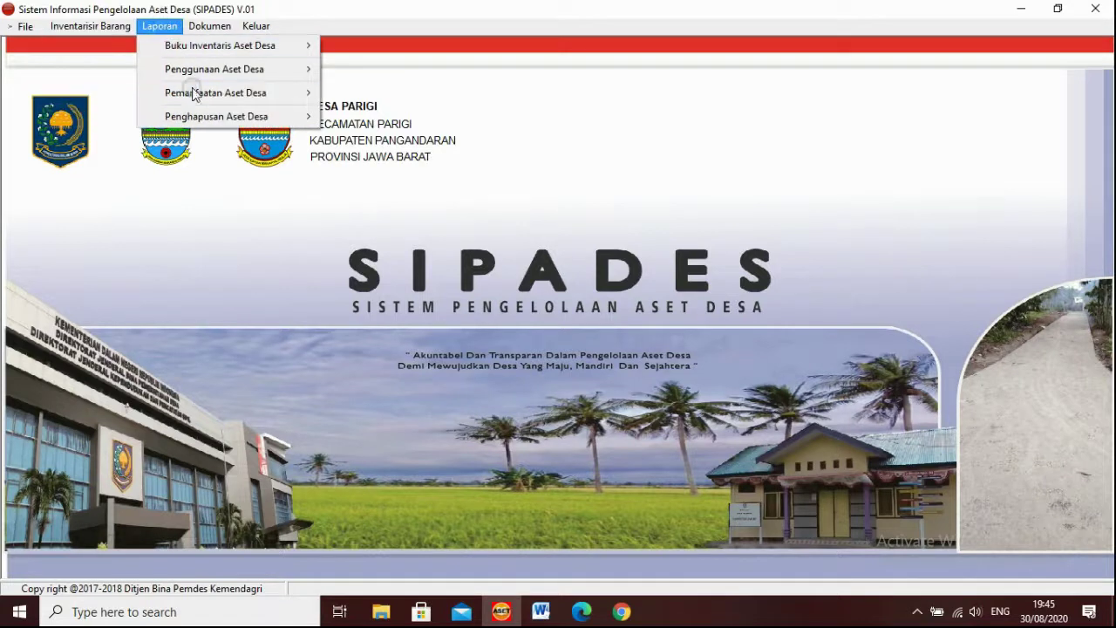
{"action": "mouse_move", "coordinate": [214, 73]}
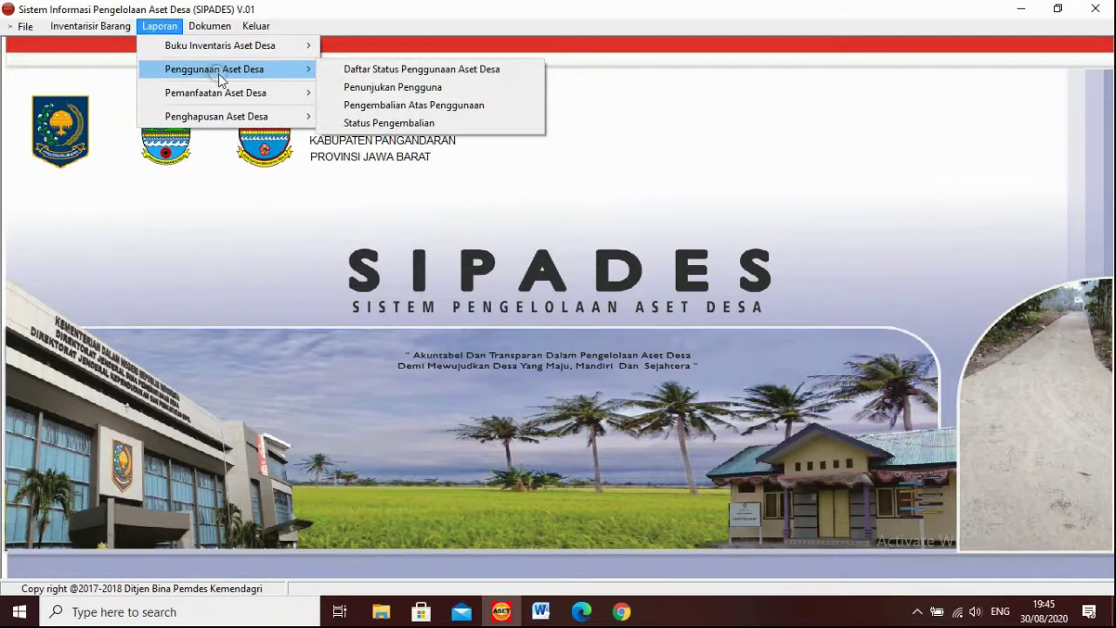
{"action": "left_click", "coordinate": [423, 85]}
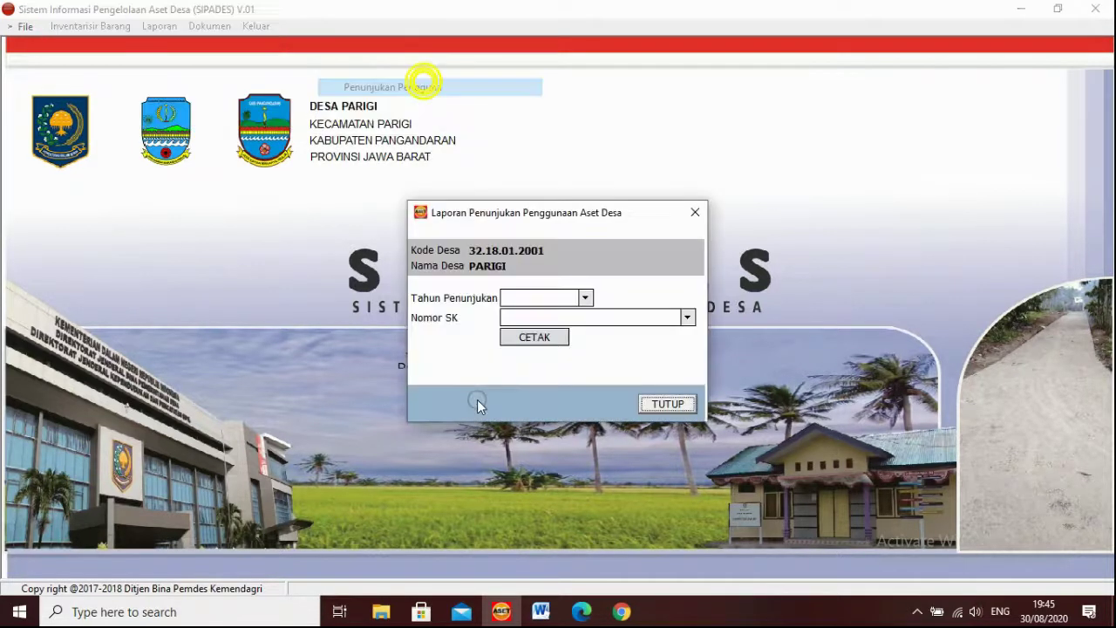
{"action": "left_click", "coordinate": [577, 299]}
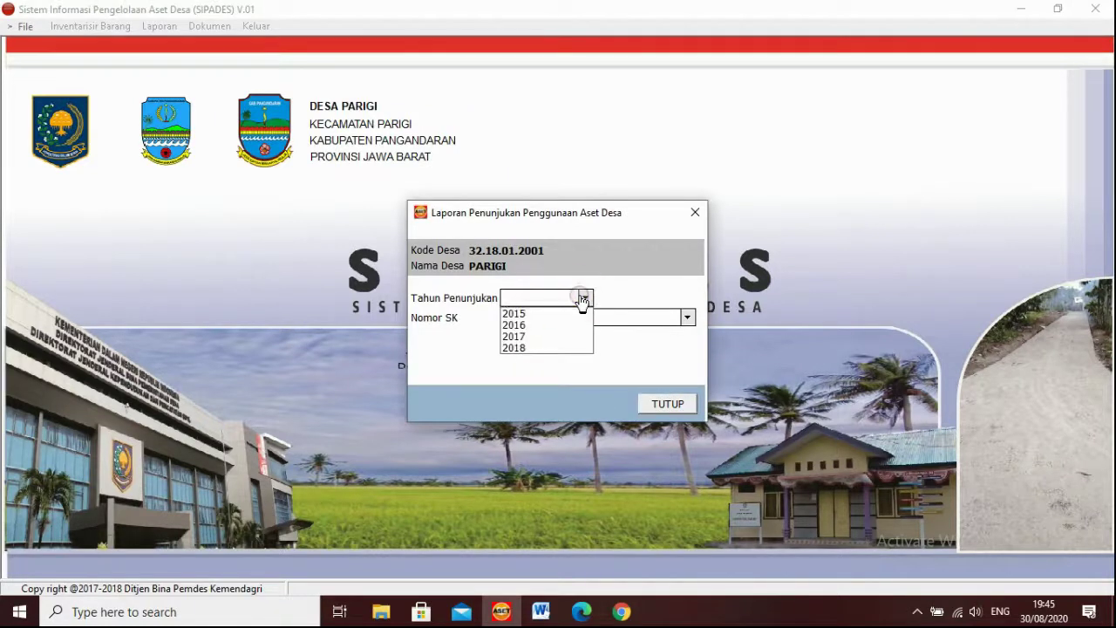
{"action": "left_click", "coordinate": [578, 299]}
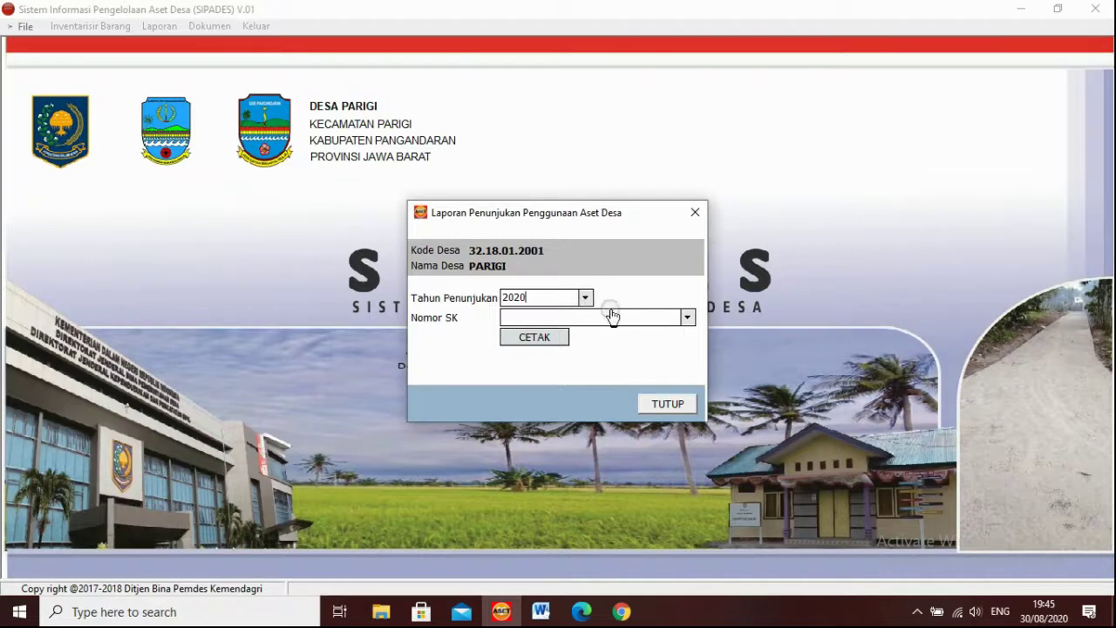
{"action": "left_click", "coordinate": [687, 318]}
{"action": "left_click", "coordinate": [635, 332]}
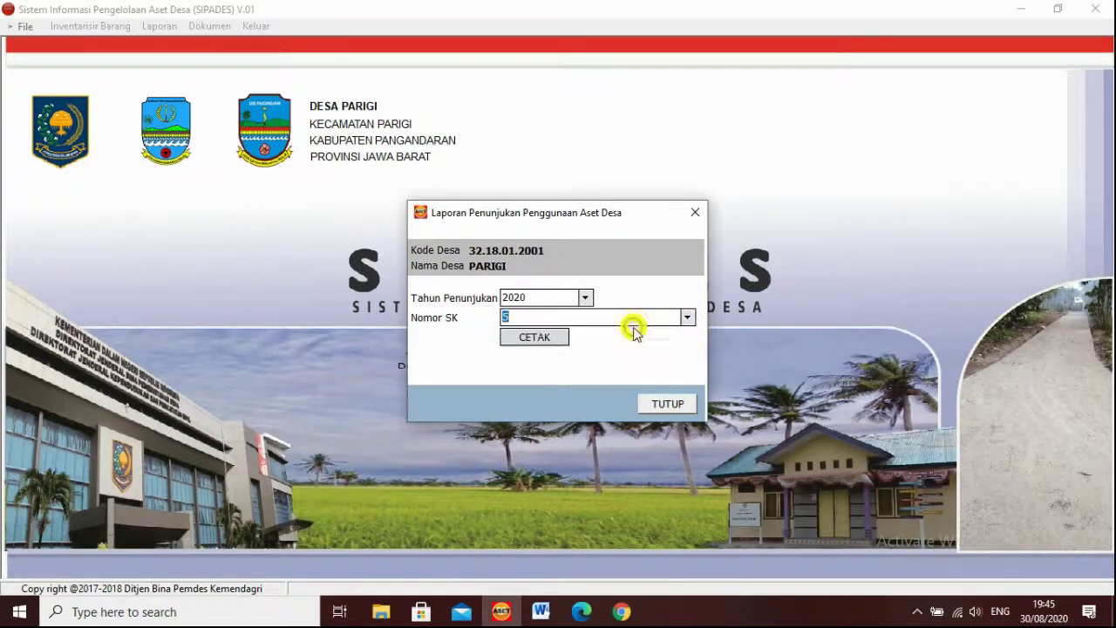
{"action": "left_click", "coordinate": [544, 340]}
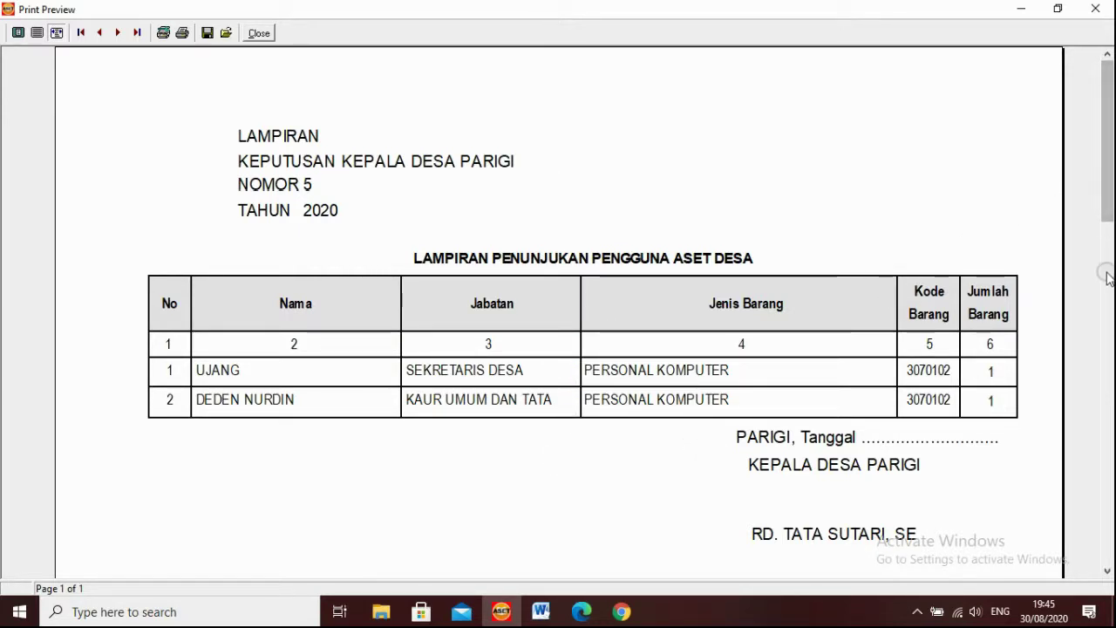
{"action": "left_click_drag", "start_coordinate": [1108, 278], "coordinate": [1107, 140]}
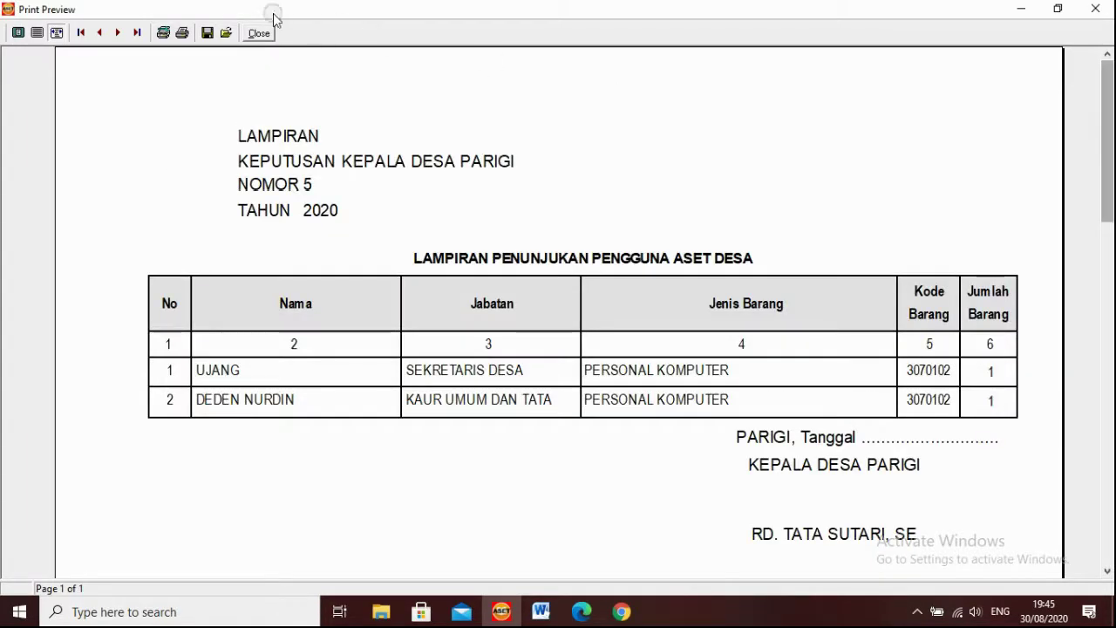
{"action": "left_click", "coordinate": [259, 33]}
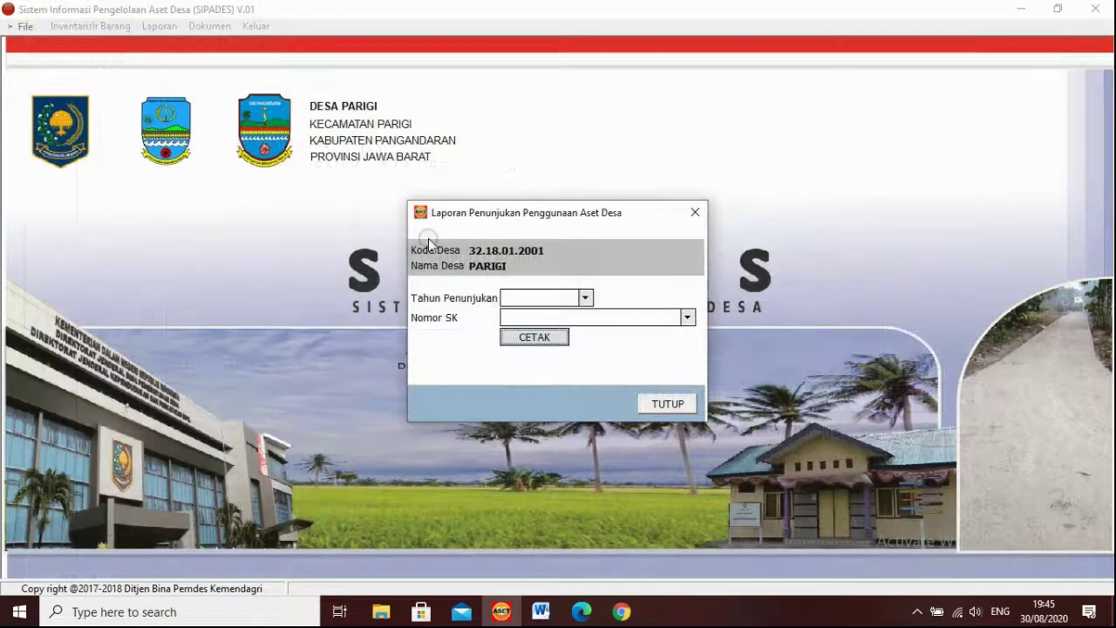
{"action": "left_click", "coordinate": [668, 404]}
- Try to preview the Pengembalian Atas Penggunaan report for Tahun Penggunaan 2020 and leave its report form
{"action": "left_click", "coordinate": [166, 23]}
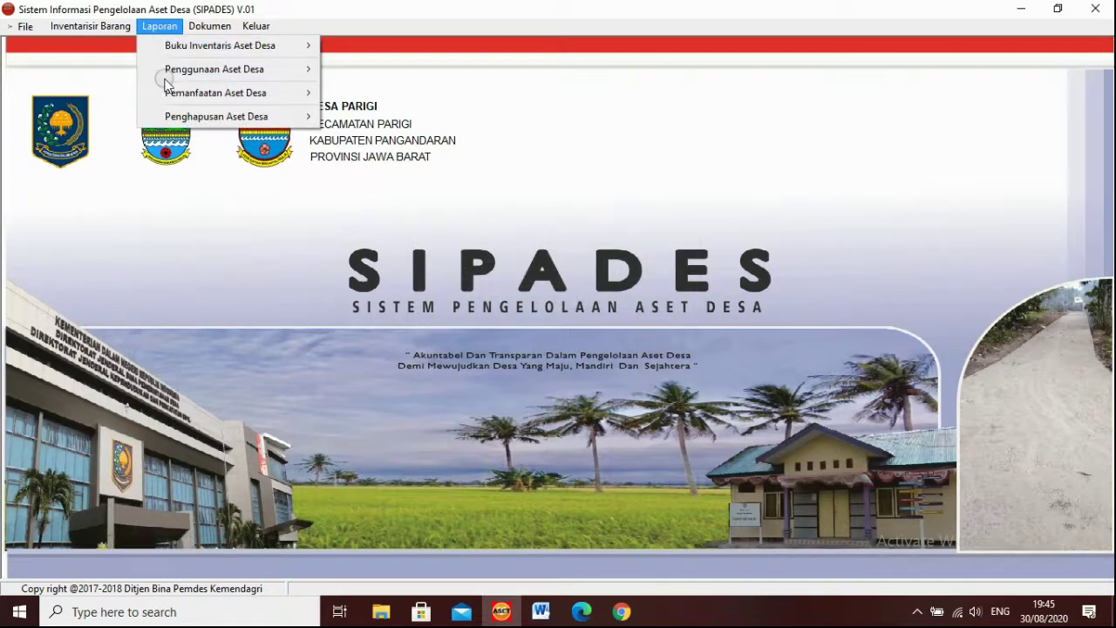
{"action": "mouse_move", "coordinate": [178, 75]}
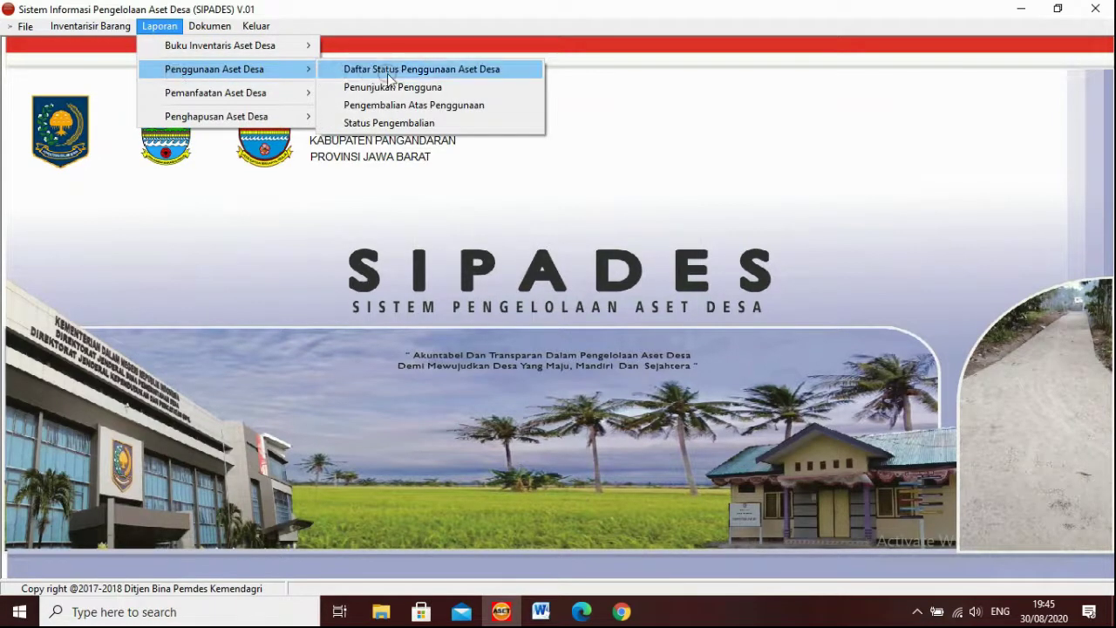
{"action": "left_click", "coordinate": [398, 110]}
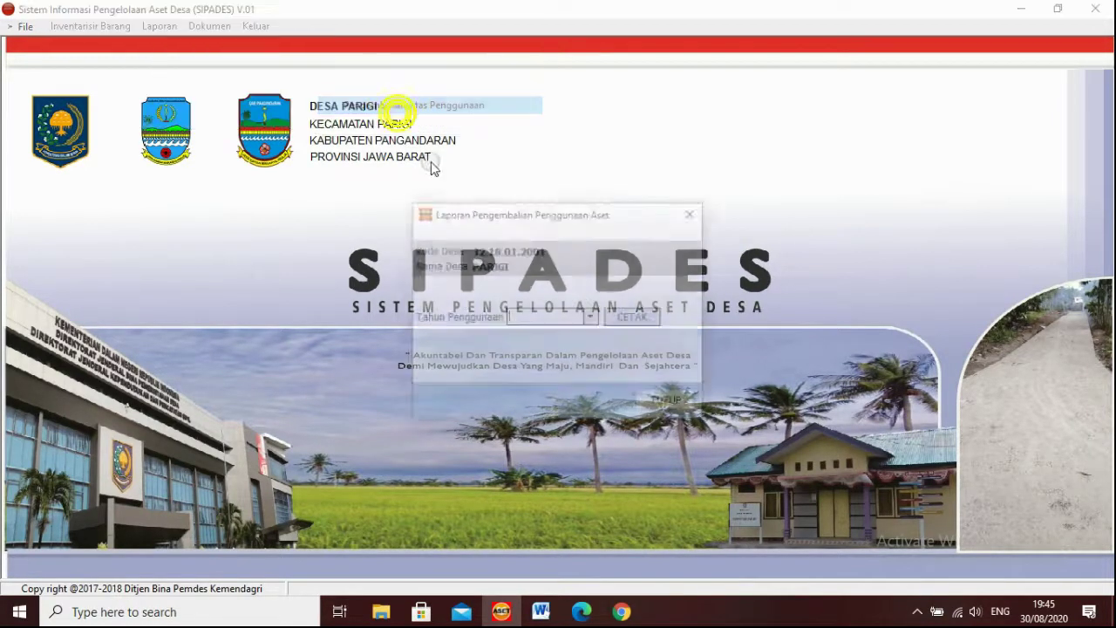
{"action": "left_click", "coordinate": [590, 319]}
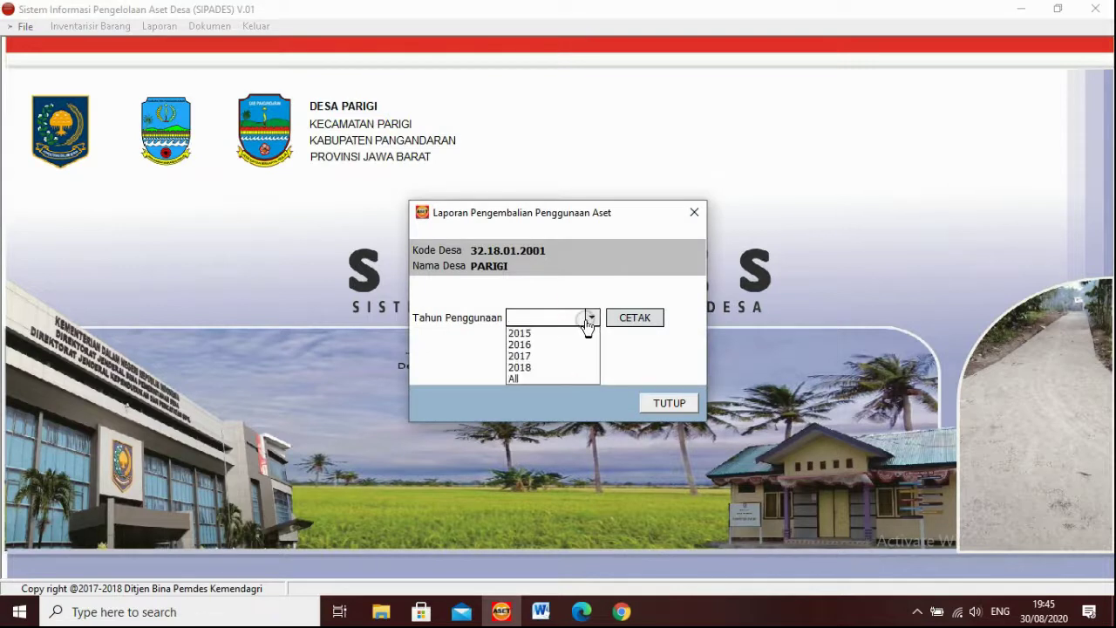
{"action": "left_click", "coordinate": [589, 319]}
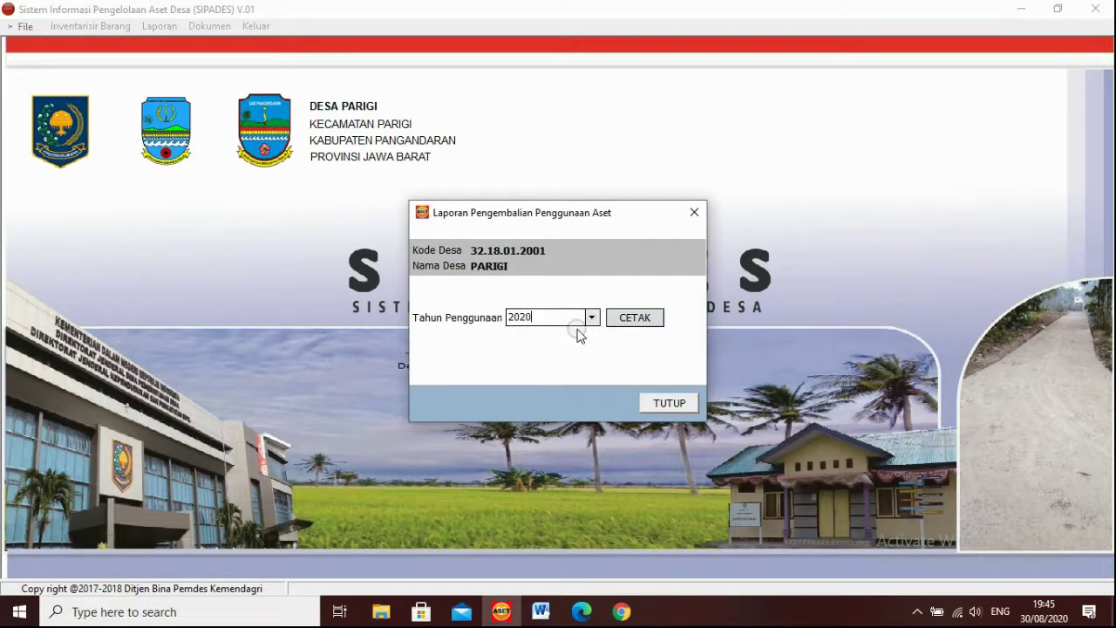
{"action": "left_click", "coordinate": [638, 317]}
{"action": "left_click", "coordinate": [560, 338]}
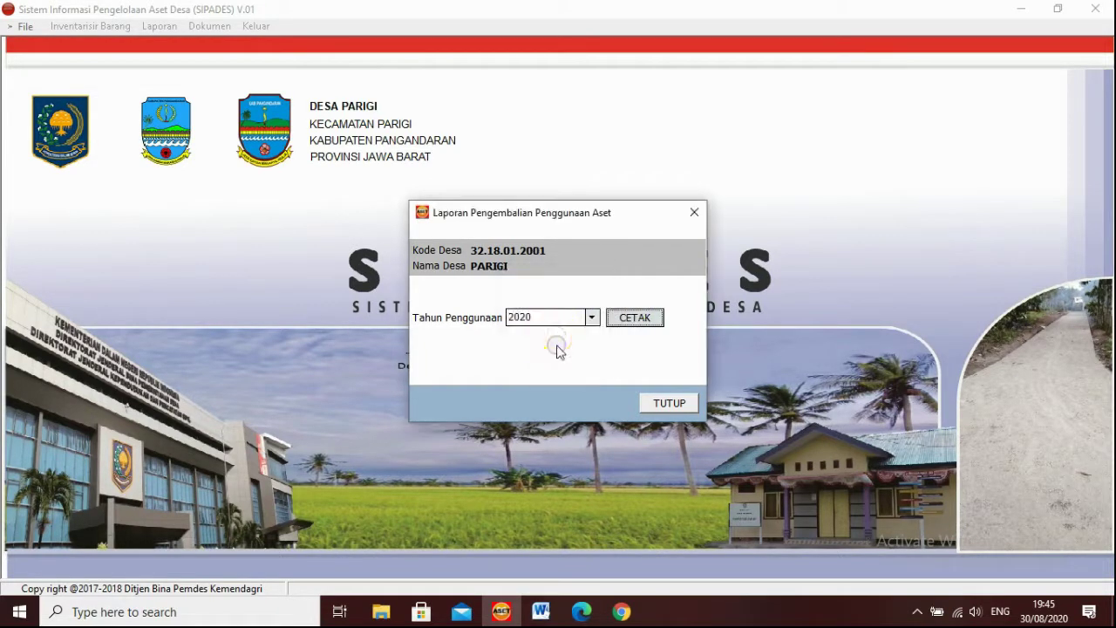
{"action": "double_click", "coordinate": [557, 321]}
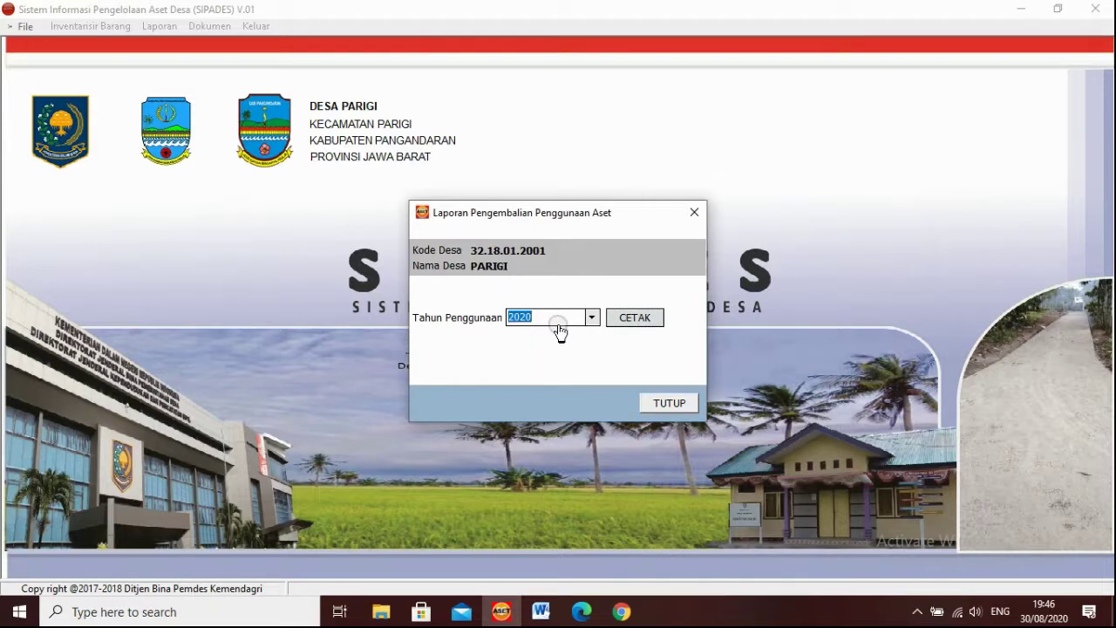
{"action": "left_click", "coordinate": [656, 403]}
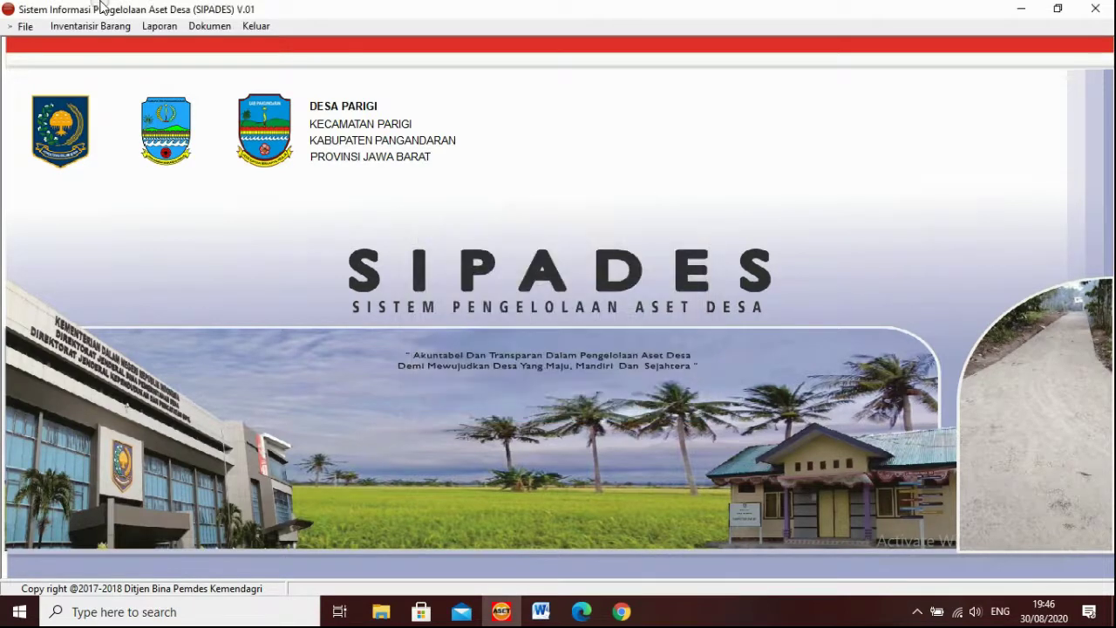
- Preview the Status Pemanfaatan report for Tahun Perdes 2020, review it and leave the report form
{"action": "left_click", "coordinate": [158, 27]}
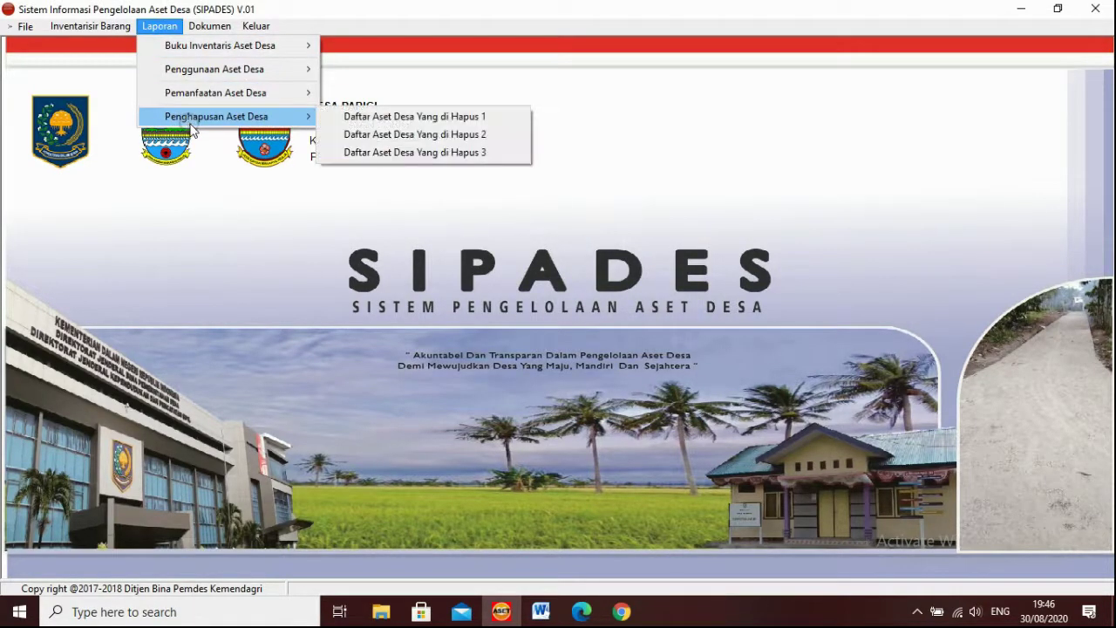
{"action": "mouse_move", "coordinate": [208, 96]}
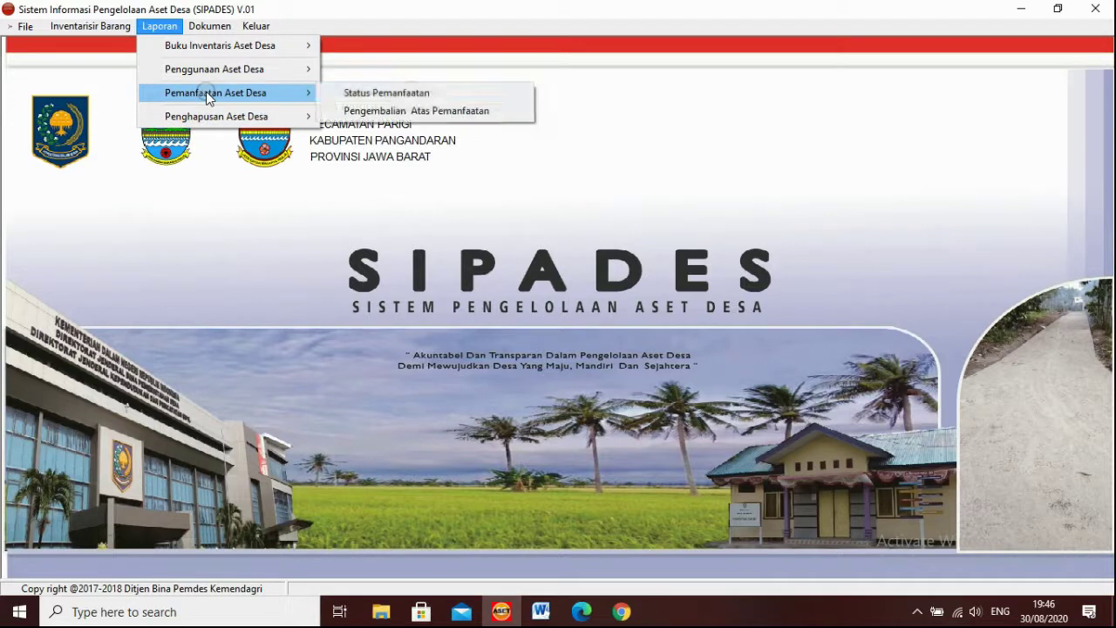
{"action": "left_click", "coordinate": [415, 93]}
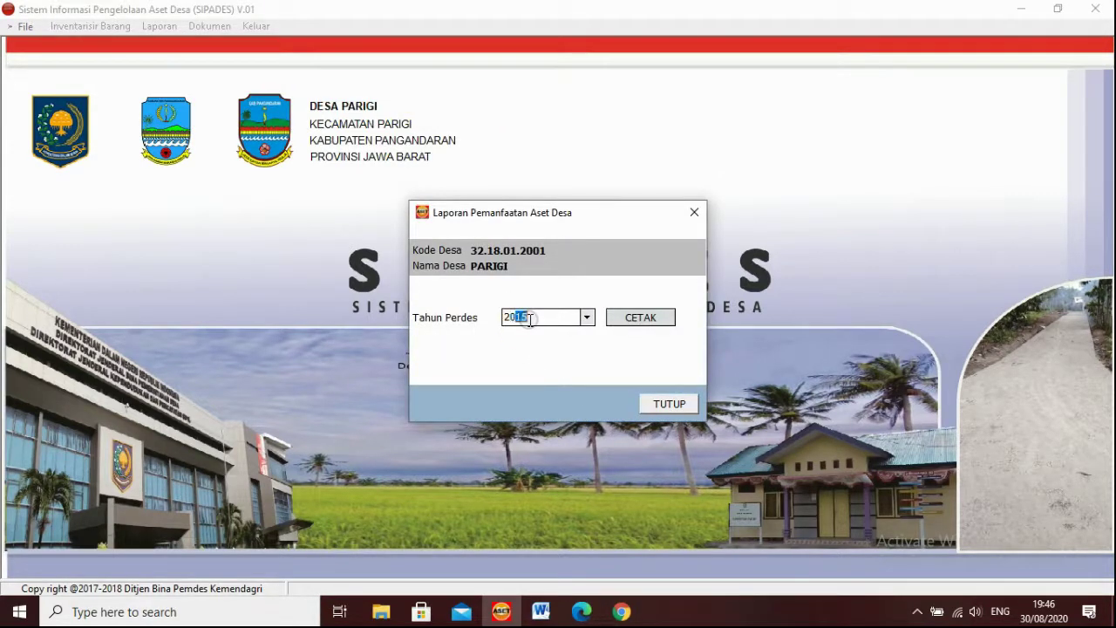
{"action": "left_click", "coordinate": [623, 317]}
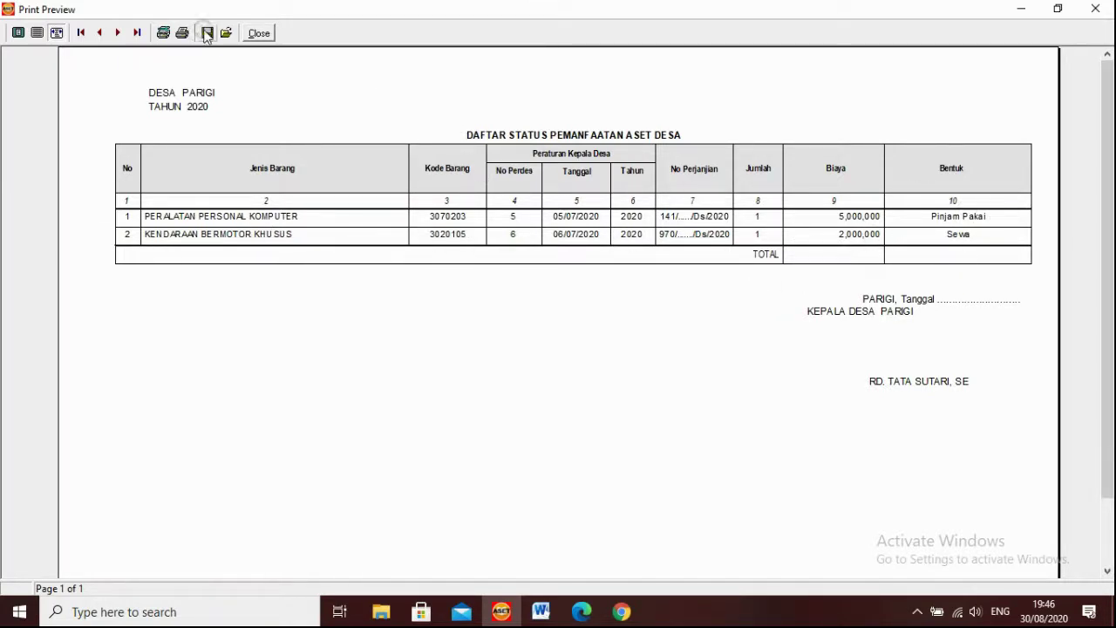
{"action": "left_click", "coordinate": [251, 35]}
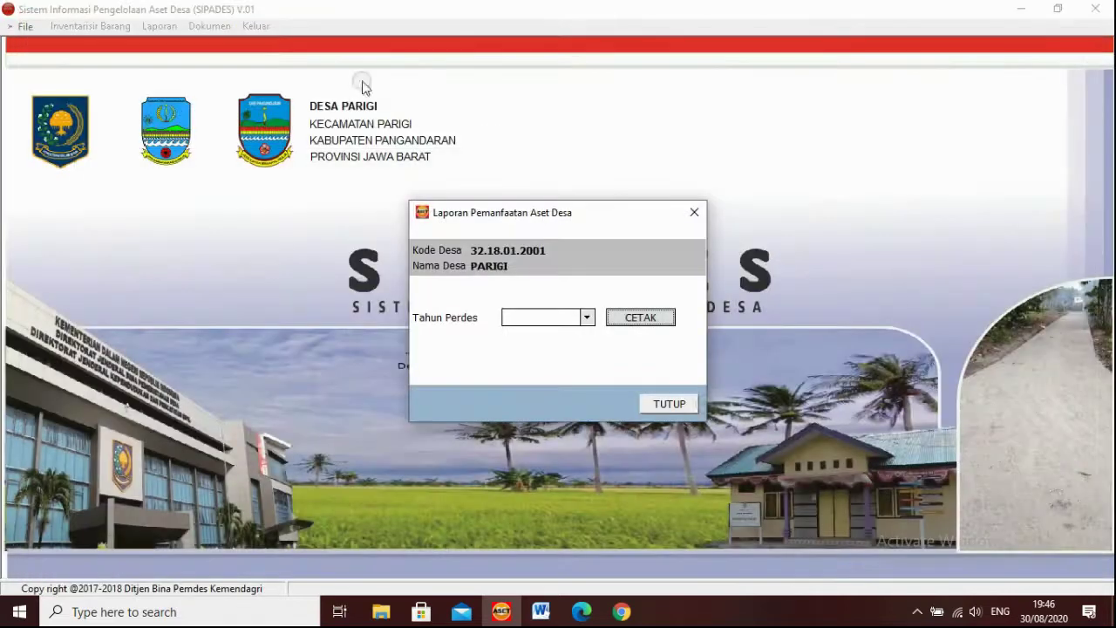
{"action": "left_click", "coordinate": [663, 403]}
- Try to preview the Daftar Aset Desa Yang di Hapus 1 report with Tahun Berita Acara set to All
{"action": "left_click", "coordinate": [157, 25]}
{"action": "mouse_move", "coordinate": [198, 127]}
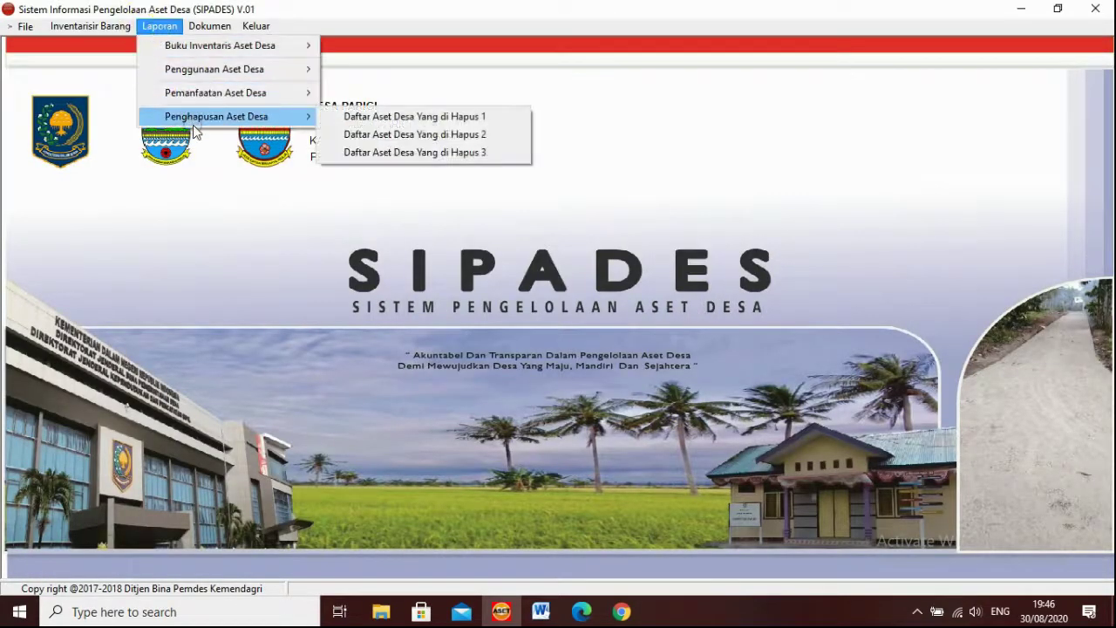
{"action": "left_click", "coordinate": [499, 122]}
{"action": "left_click", "coordinate": [616, 292]}
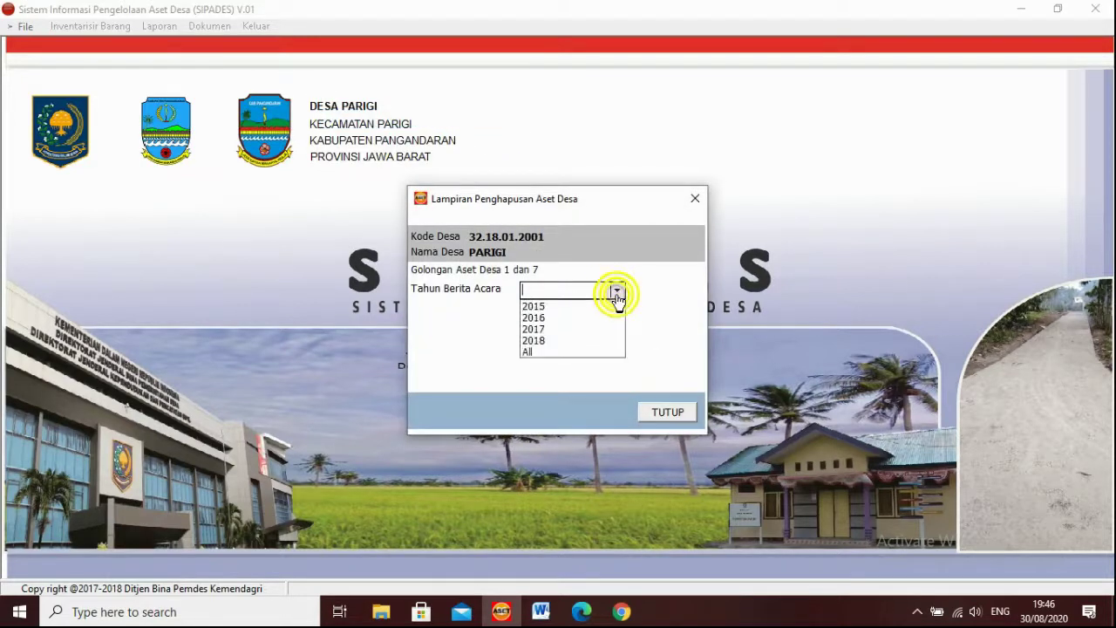
{"action": "left_click", "coordinate": [558, 351]}
{"action": "left_click", "coordinate": [549, 311]}
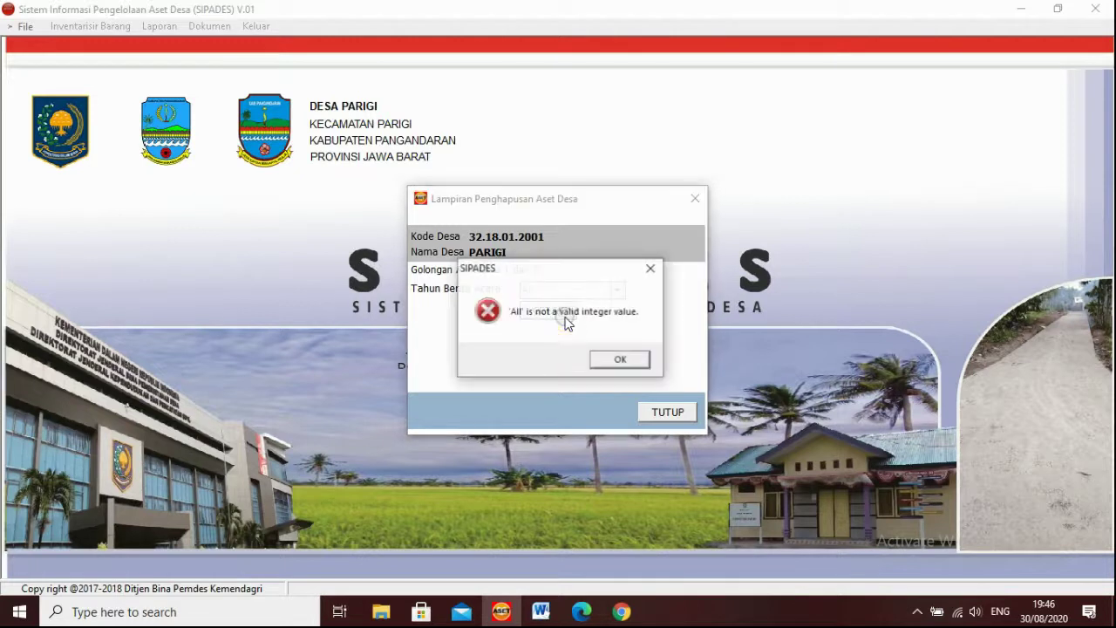
- Try to preview the deleted-assets report for Golongan 1 dan 7 with Tahun Berita Acara 2020
{"action": "left_click", "coordinate": [567, 302]}
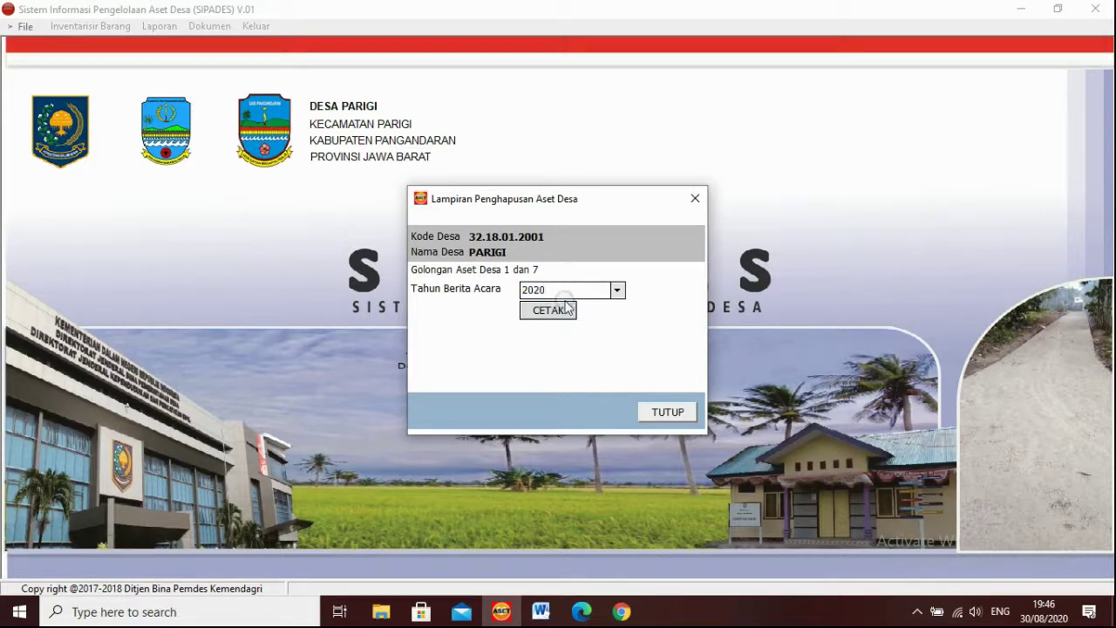
{"action": "left_click", "coordinate": [541, 320]}
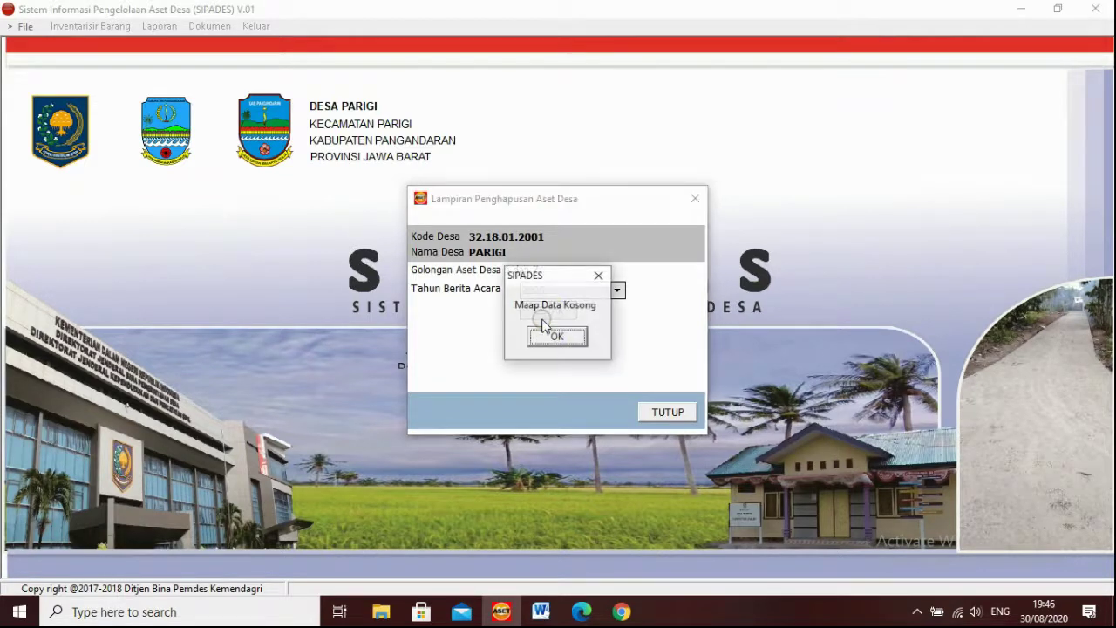
{"action": "left_click", "coordinate": [553, 335]}
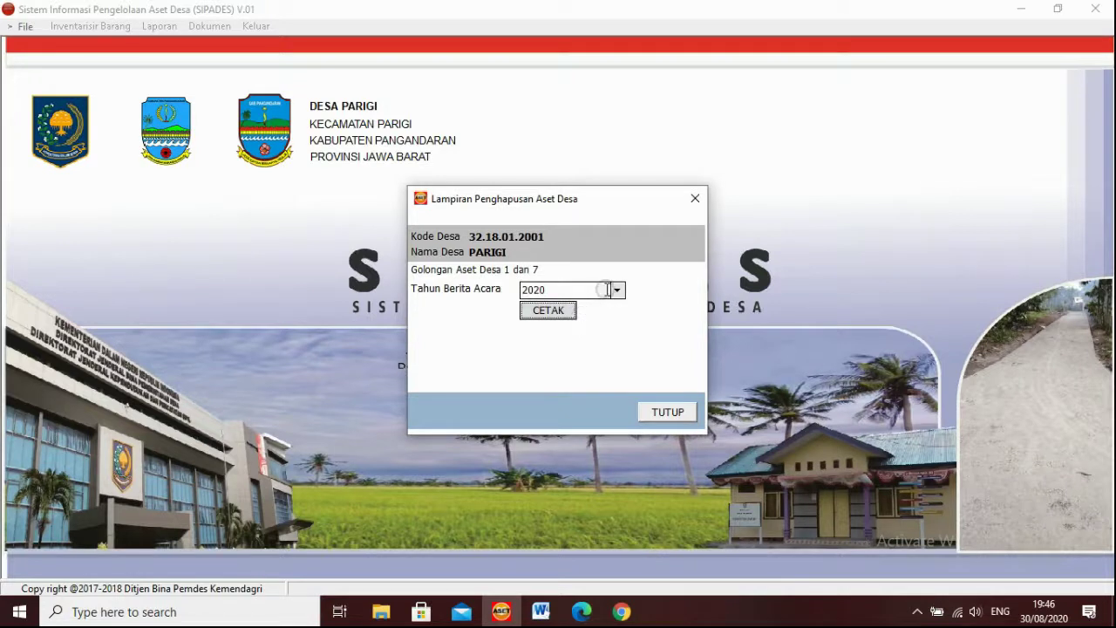
{"action": "left_click", "coordinate": [567, 310]}
{"action": "left_click", "coordinate": [556, 335]}
- Try the Golongan 1 dan 7 deletion report with Tahun Berita Acara 2019 and leave its report form
{"action": "left_click", "coordinate": [575, 293]}
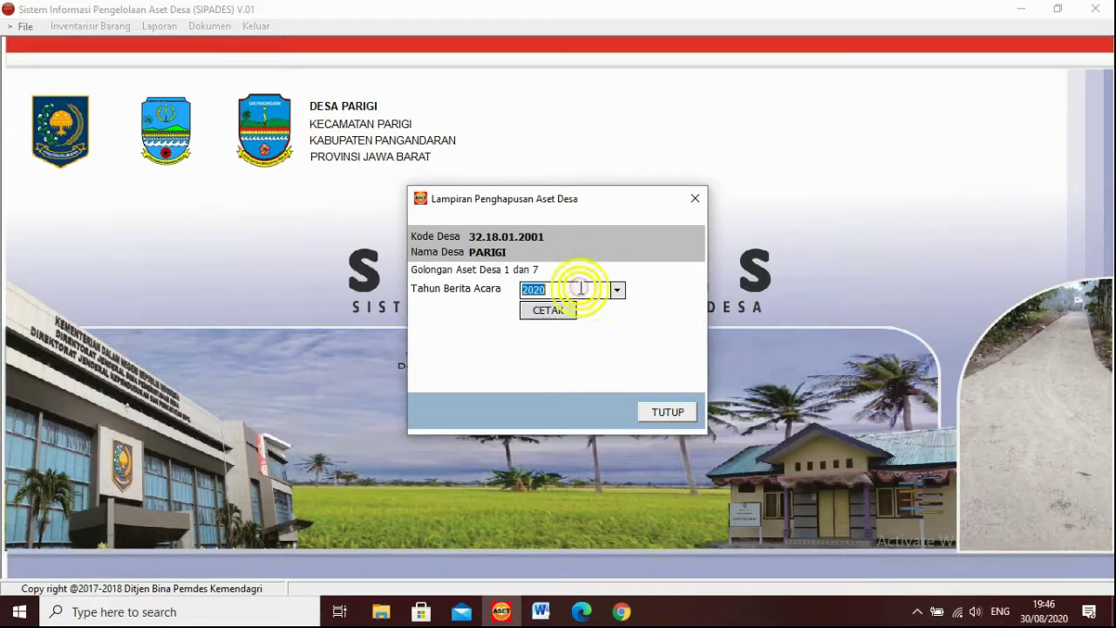
{"action": "type", "text": "2"}
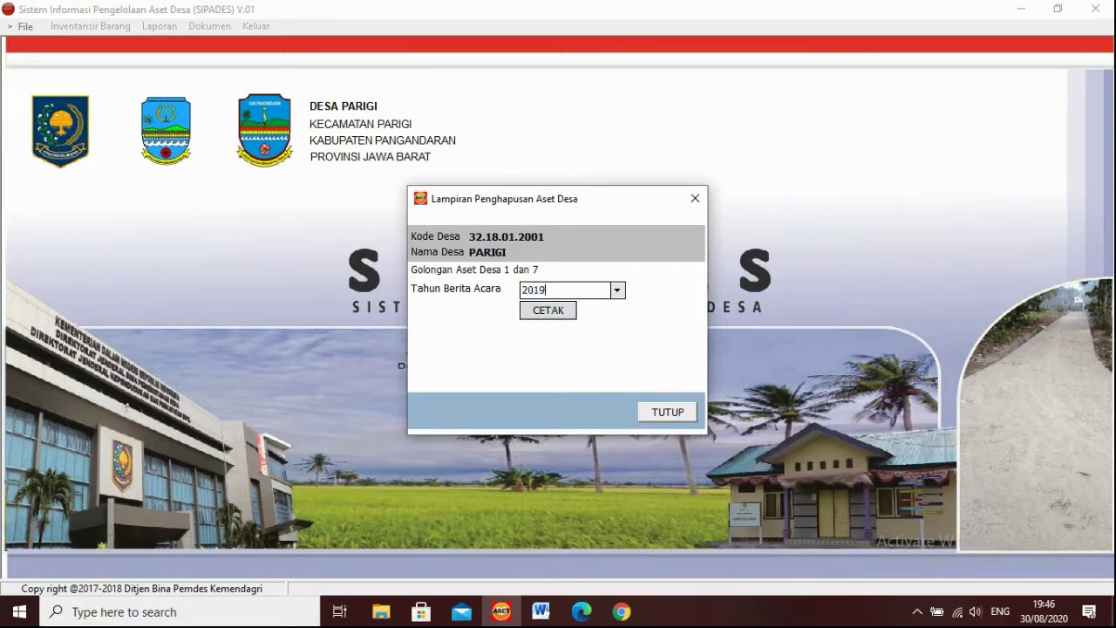
{"action": "left_click", "coordinate": [552, 312]}
{"action": "left_click", "coordinate": [560, 338]}
{"action": "left_click", "coordinate": [658, 411]}
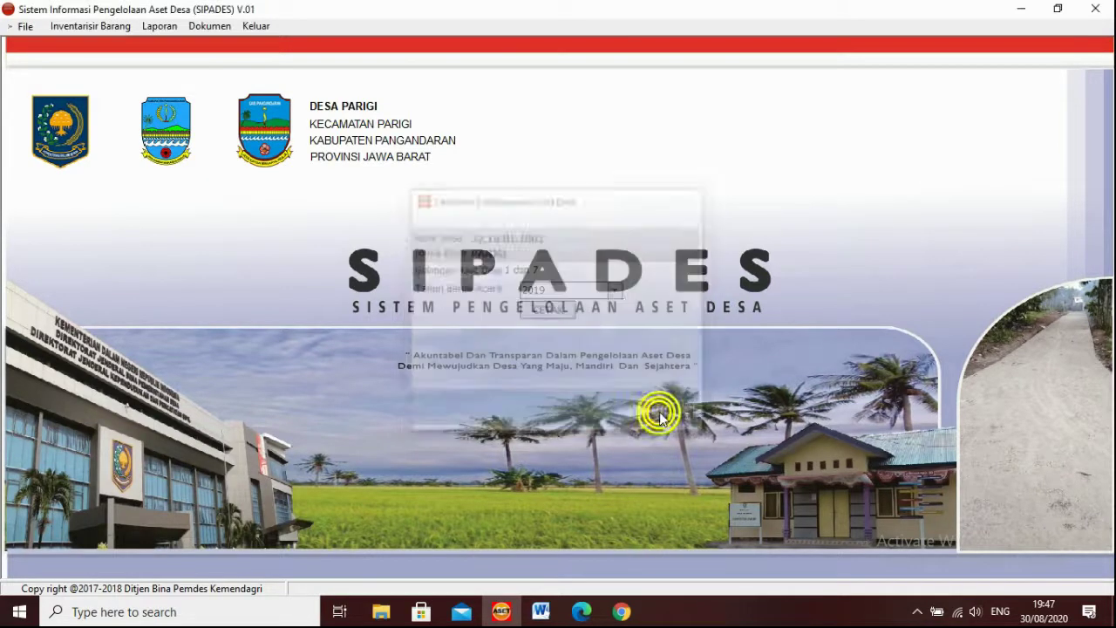
- Preview the Daftar Aset Desa Yang di Hapus 2 report for Tahun SK 2020, review it and leave the form
{"action": "left_click", "coordinate": [157, 26]}
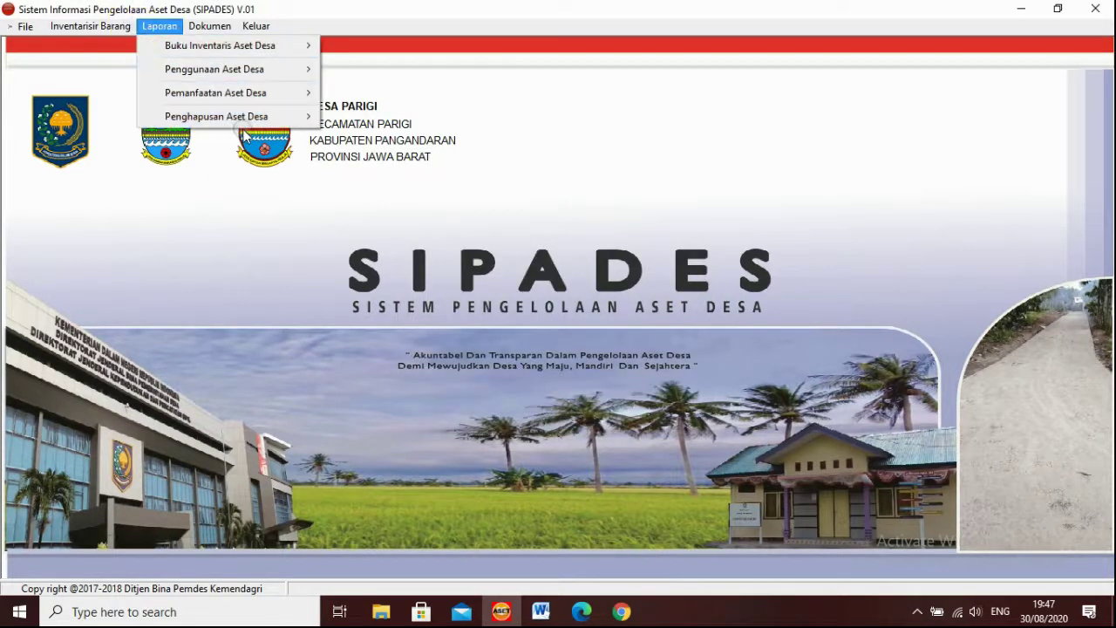
{"action": "mouse_move", "coordinate": [251, 118]}
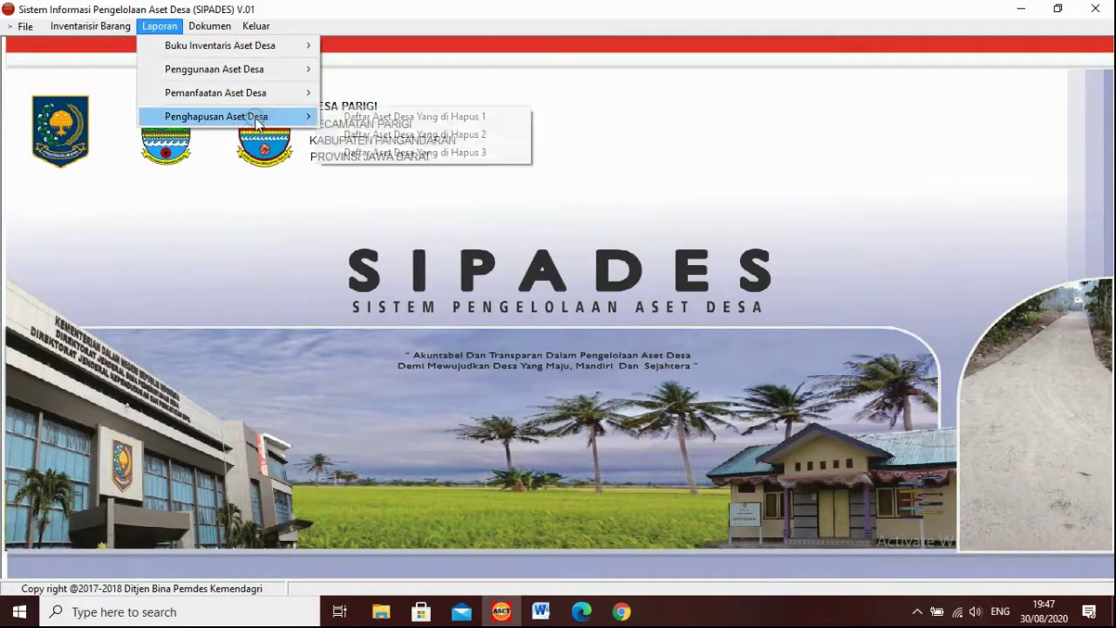
{"action": "left_click", "coordinate": [375, 134]}
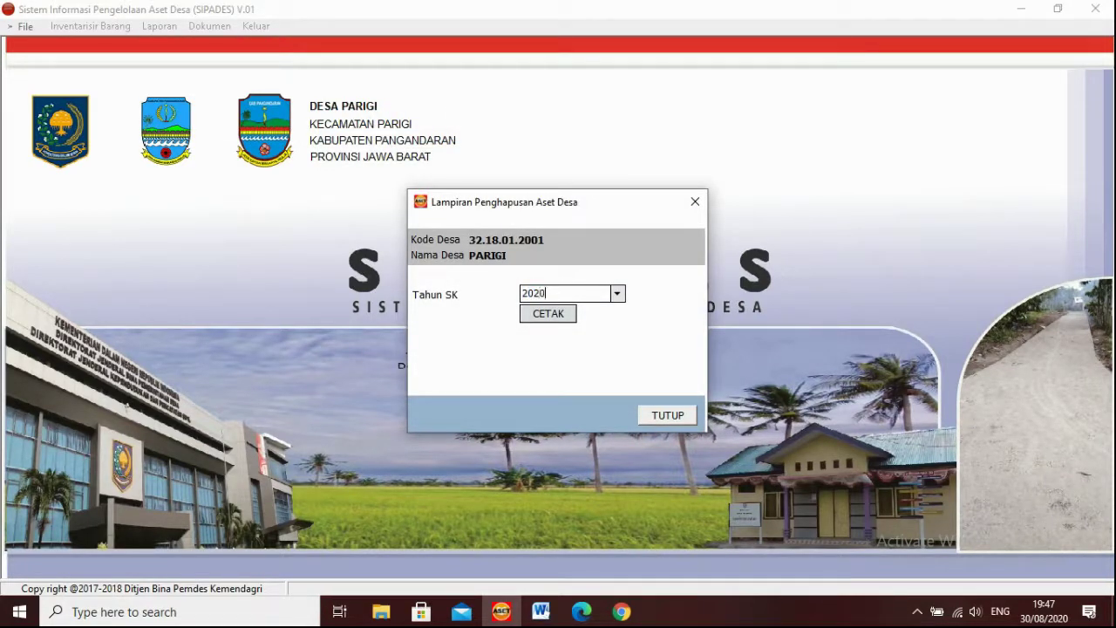
{"action": "left_click", "coordinate": [544, 314]}
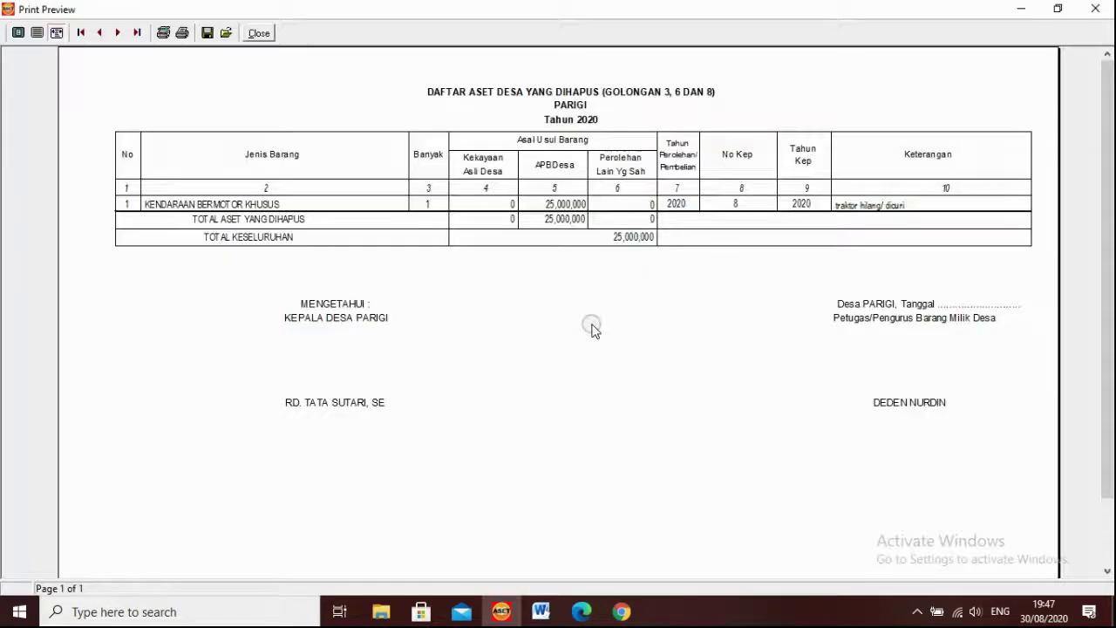
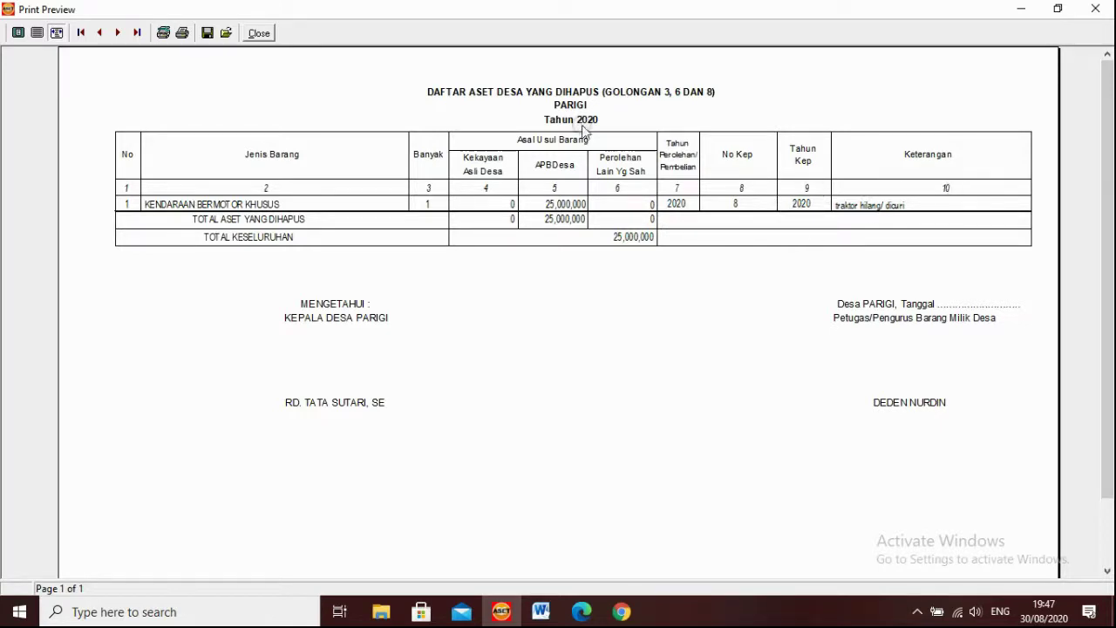
{"action": "left_click", "coordinate": [259, 33]}
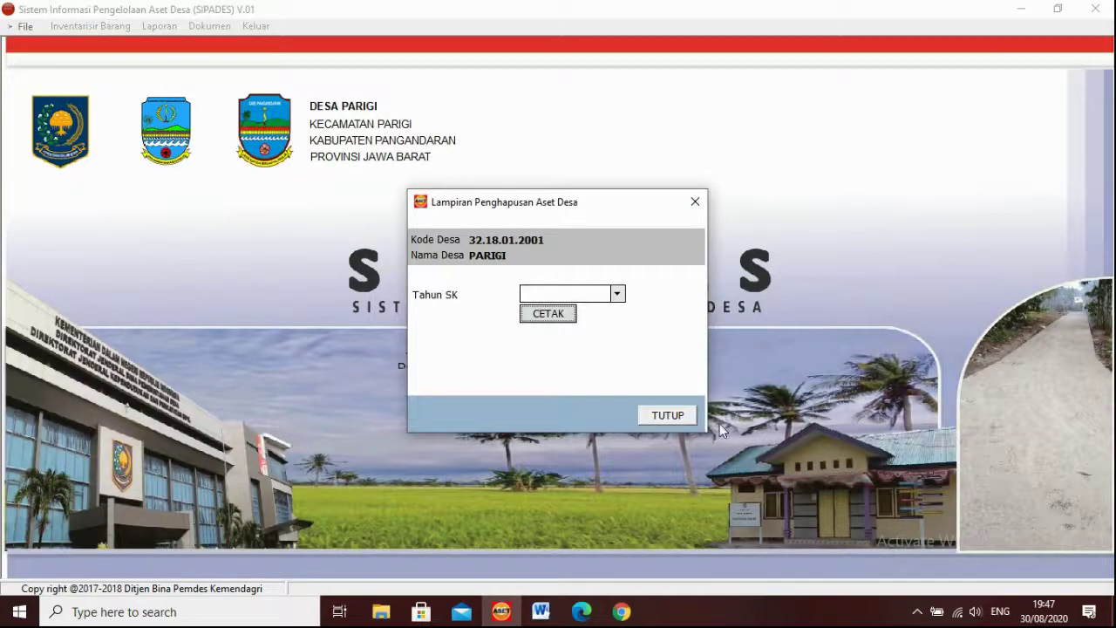
{"action": "left_click", "coordinate": [663, 417]}
- Try to preview the Daftar Aset Desa Yang di Hapus 3 report for Tahun Berita Acara 2020 and leave its form
{"action": "left_click", "coordinate": [159, 26]}
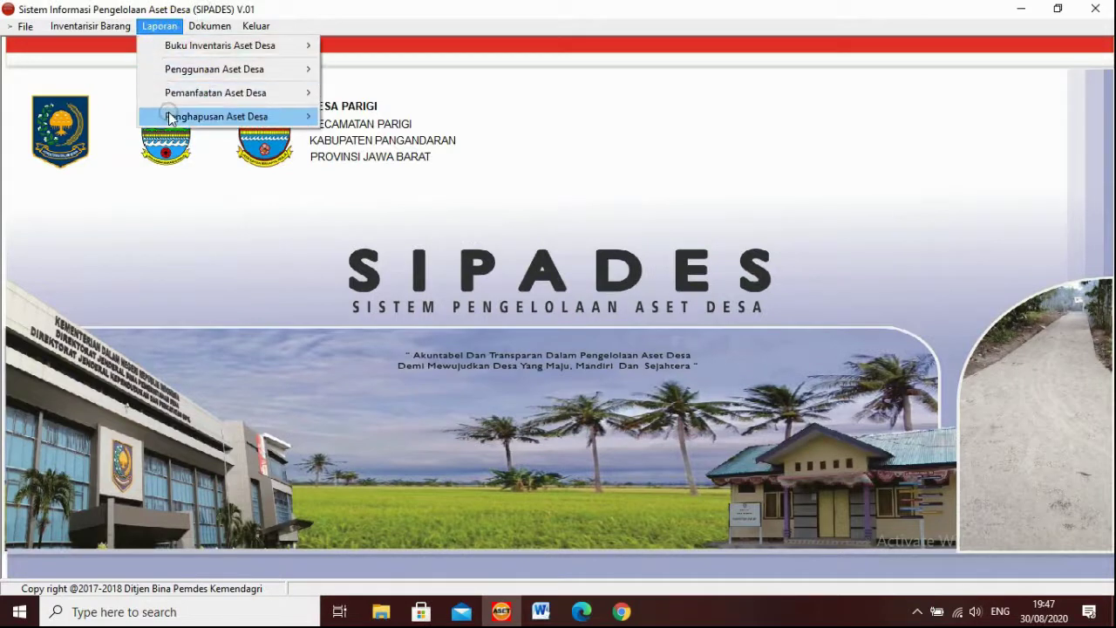
{"action": "mouse_move", "coordinate": [171, 117]}
{"action": "left_click", "coordinate": [398, 152]}
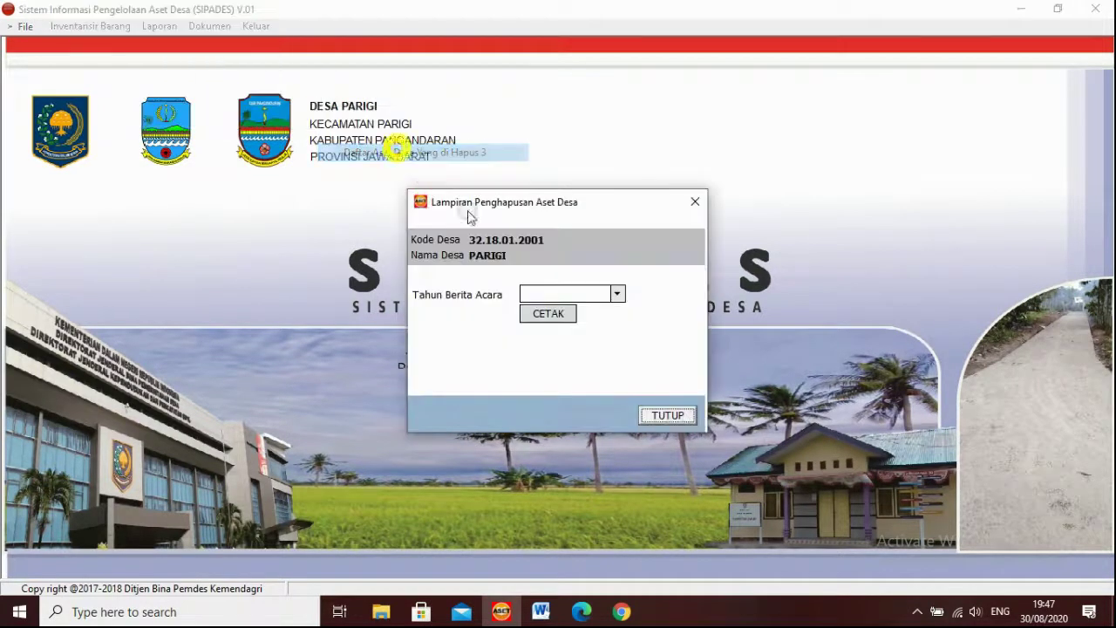
{"action": "left_click", "coordinate": [618, 295]}
{"action": "left_click", "coordinate": [617, 295]}
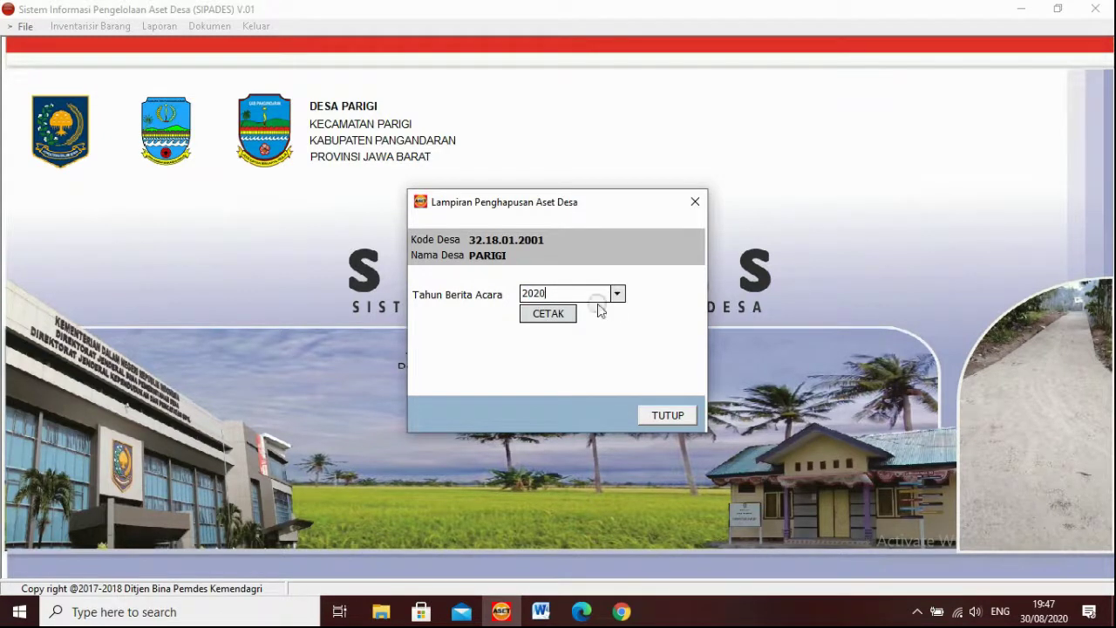
{"action": "left_click", "coordinate": [550, 314]}
{"action": "left_click", "coordinate": [563, 338]}
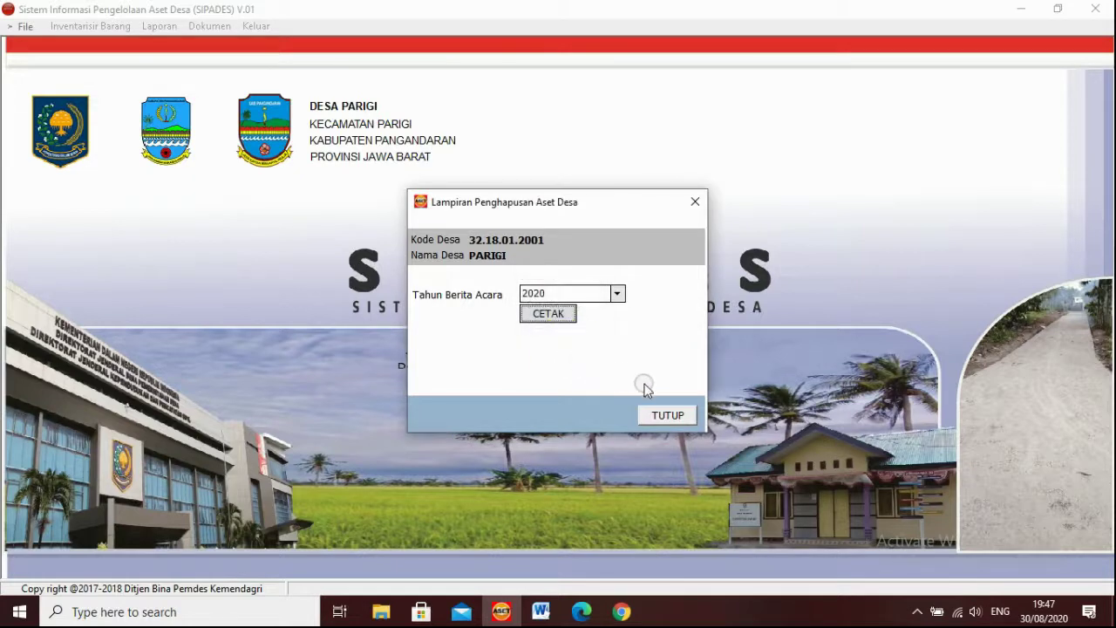
{"action": "left_click", "coordinate": [666, 417]}
{"action": "left_click", "coordinate": [166, 31]}
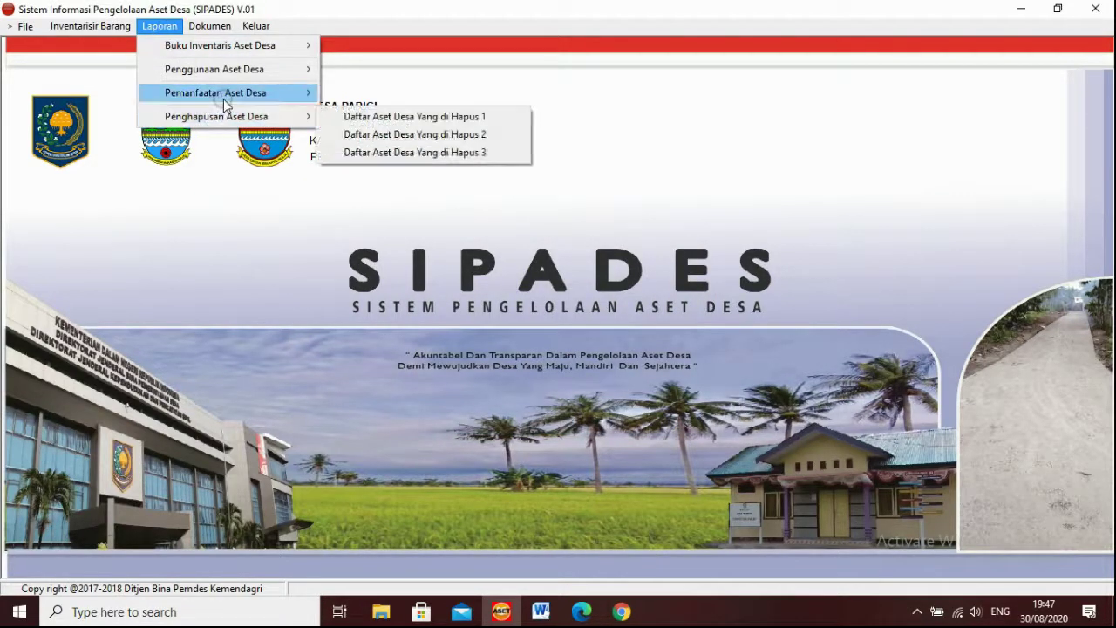
{"action": "mouse_move", "coordinate": [229, 90]}
{"action": "mouse_move", "coordinate": [229, 19]}
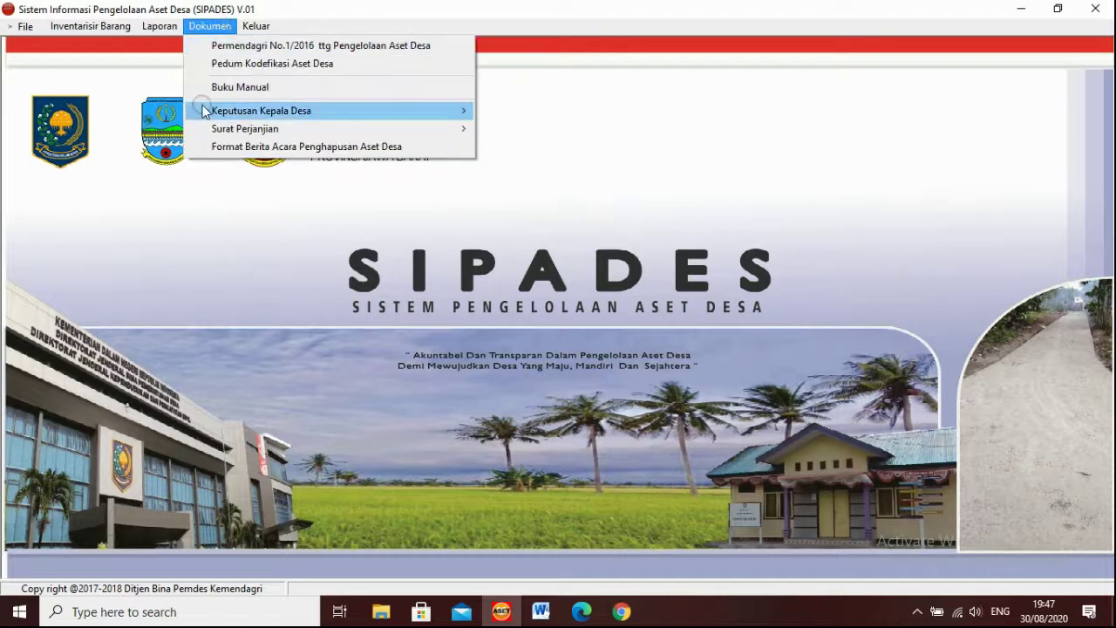
{"action": "mouse_move", "coordinate": [200, 113]}
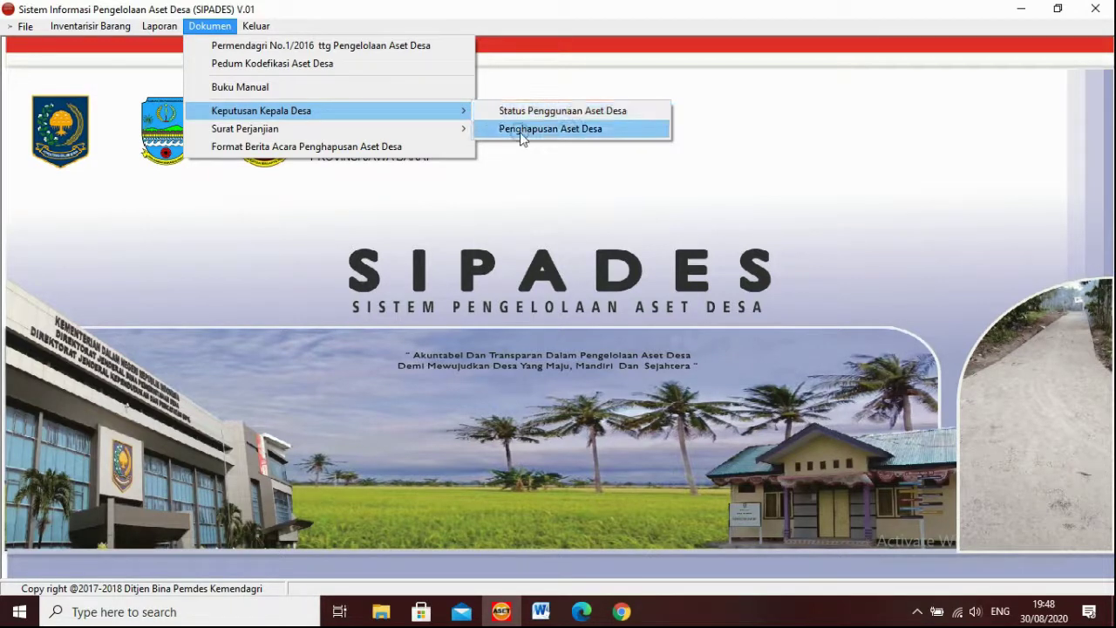
{"action": "left_click", "coordinate": [378, 131]}
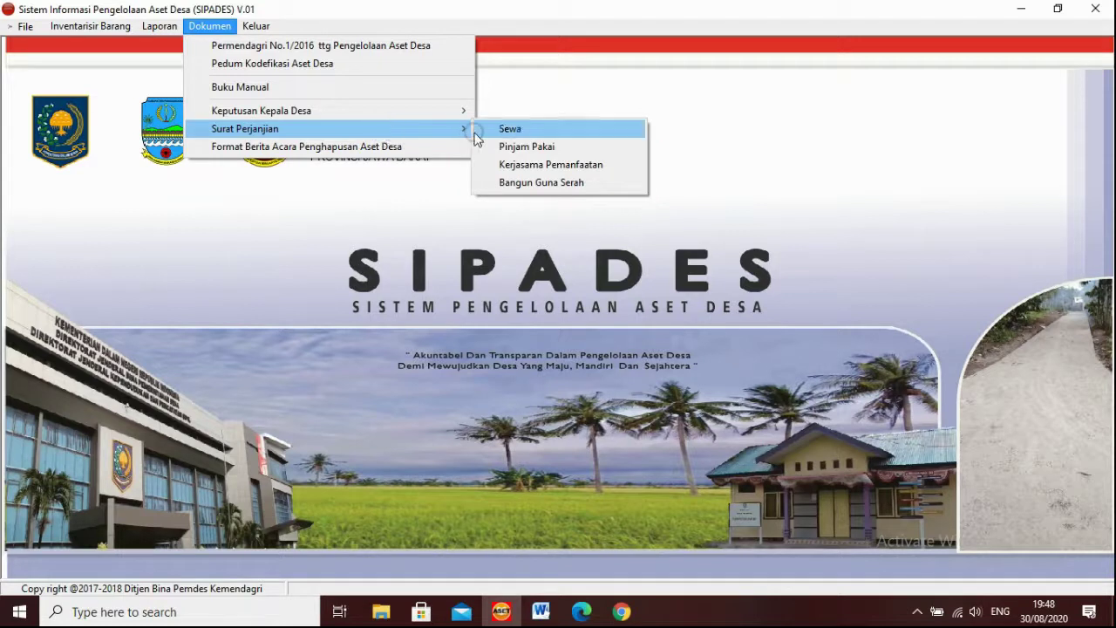